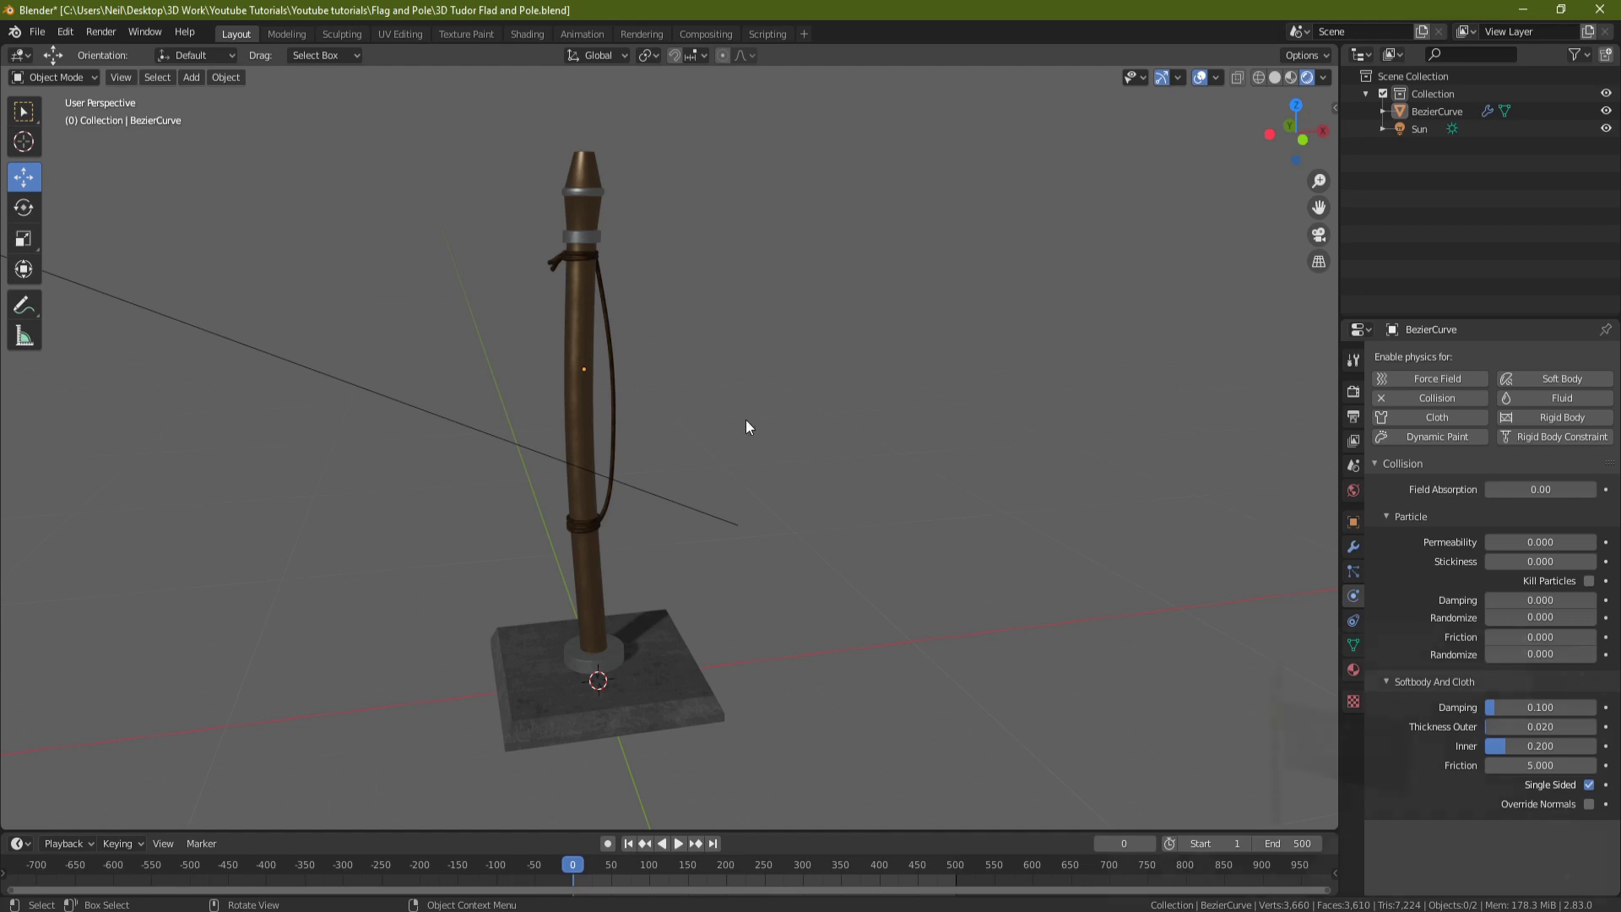
# Step: Snap the 3D cursor to the world origin and add a mesh plane there
pyautogui.moveTo(814, 398); pyautogui.dragTo(771, 409, button='middle')
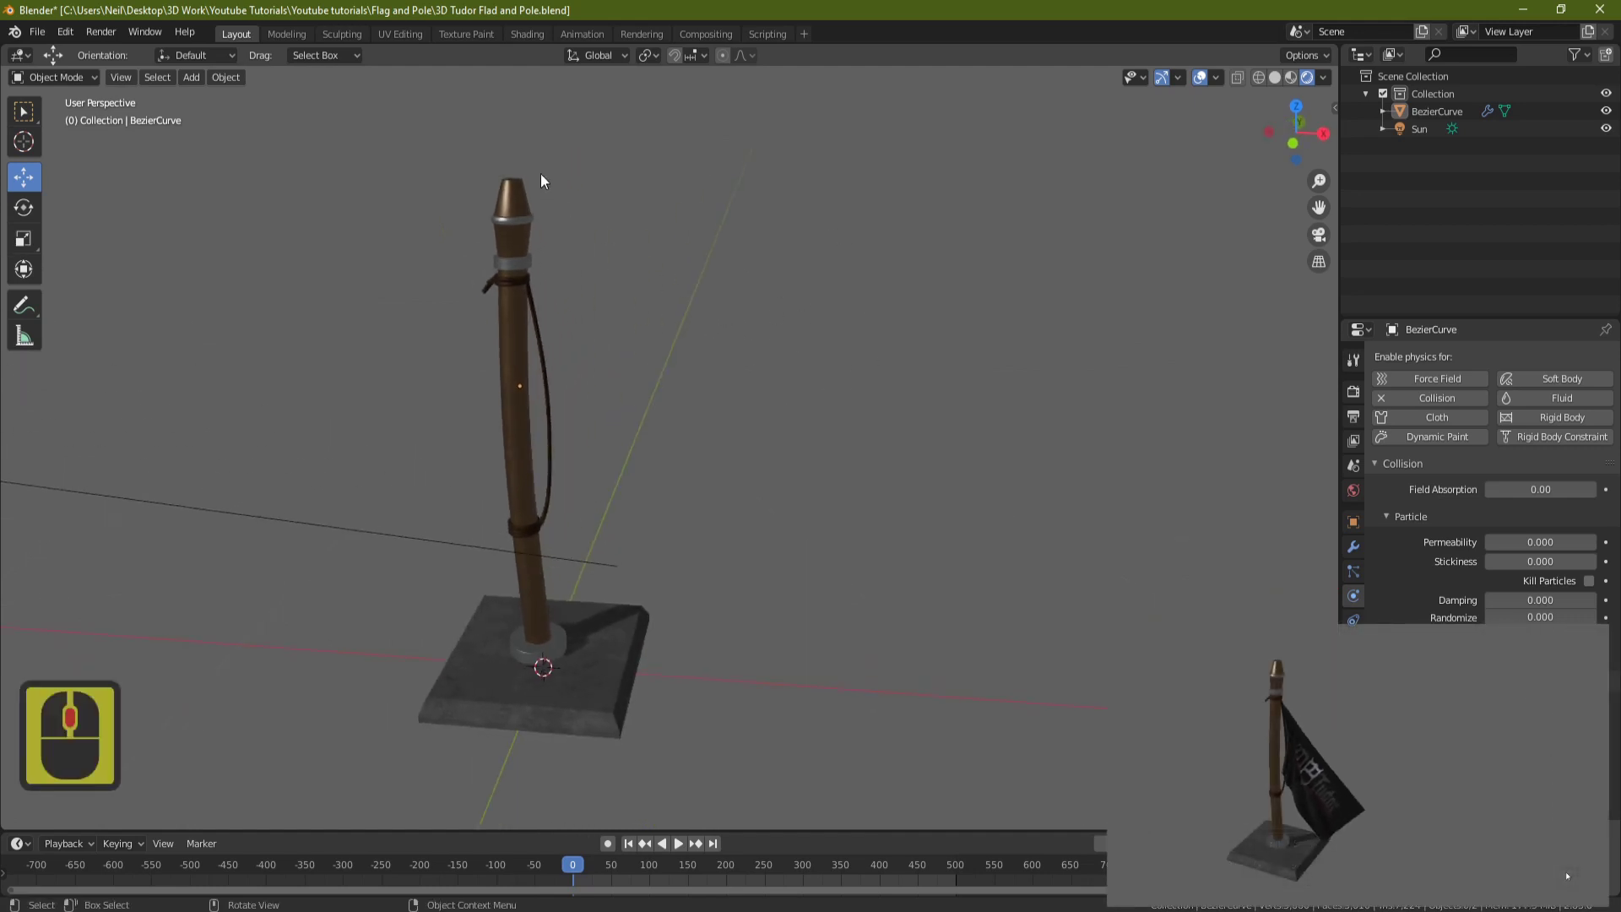
pyautogui.scroll(-2, 569, 423)
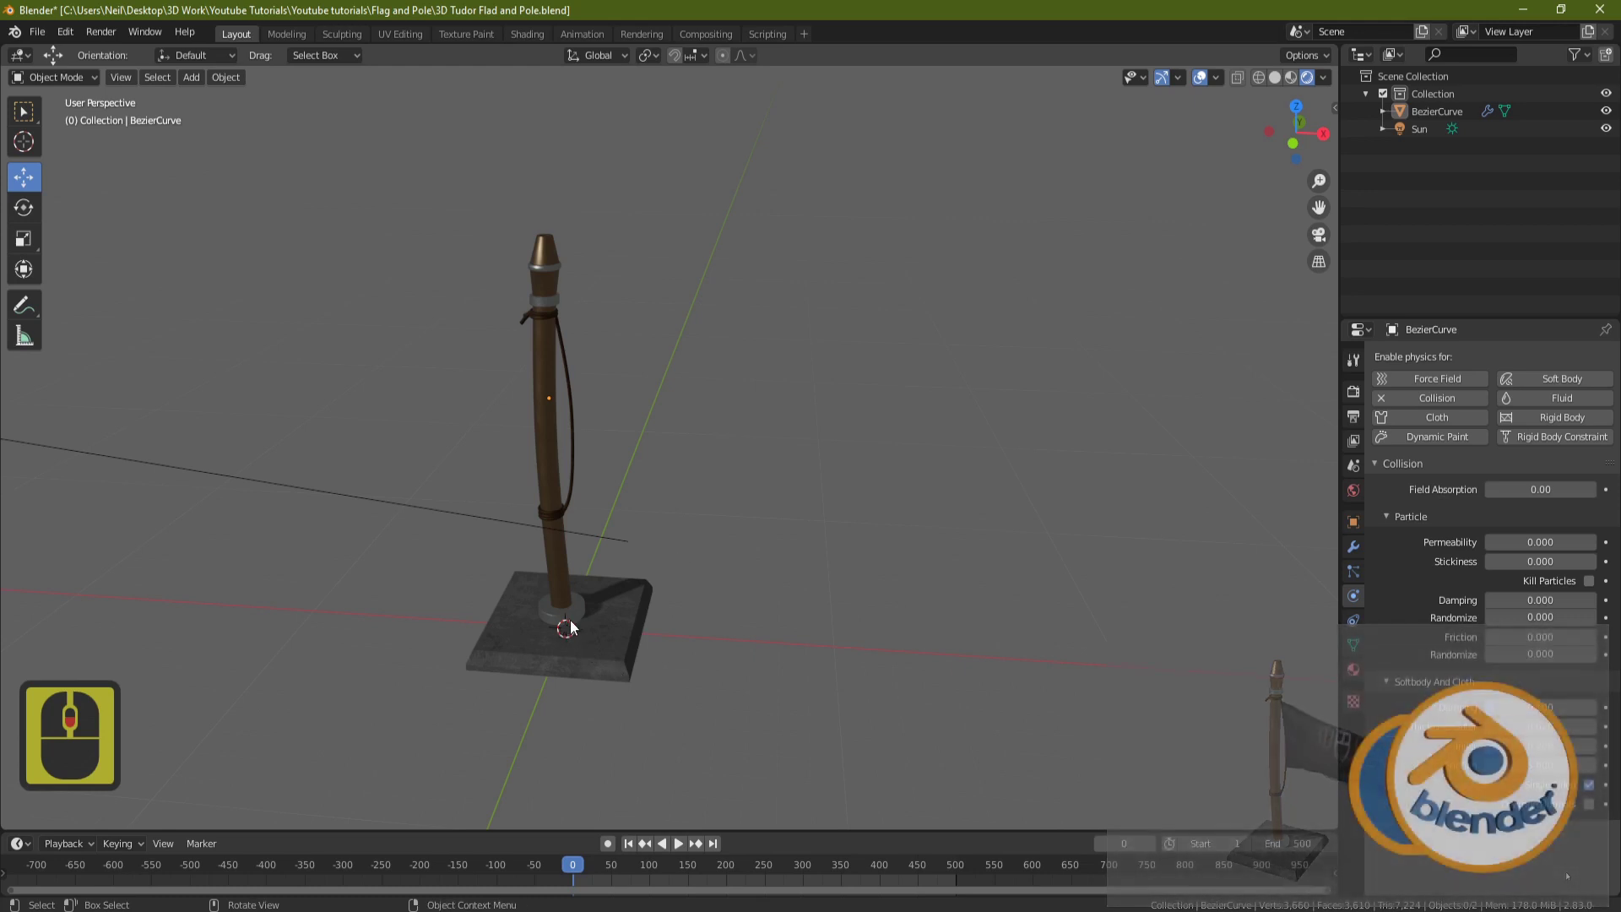
pyautogui.hotkey('shift', 's')
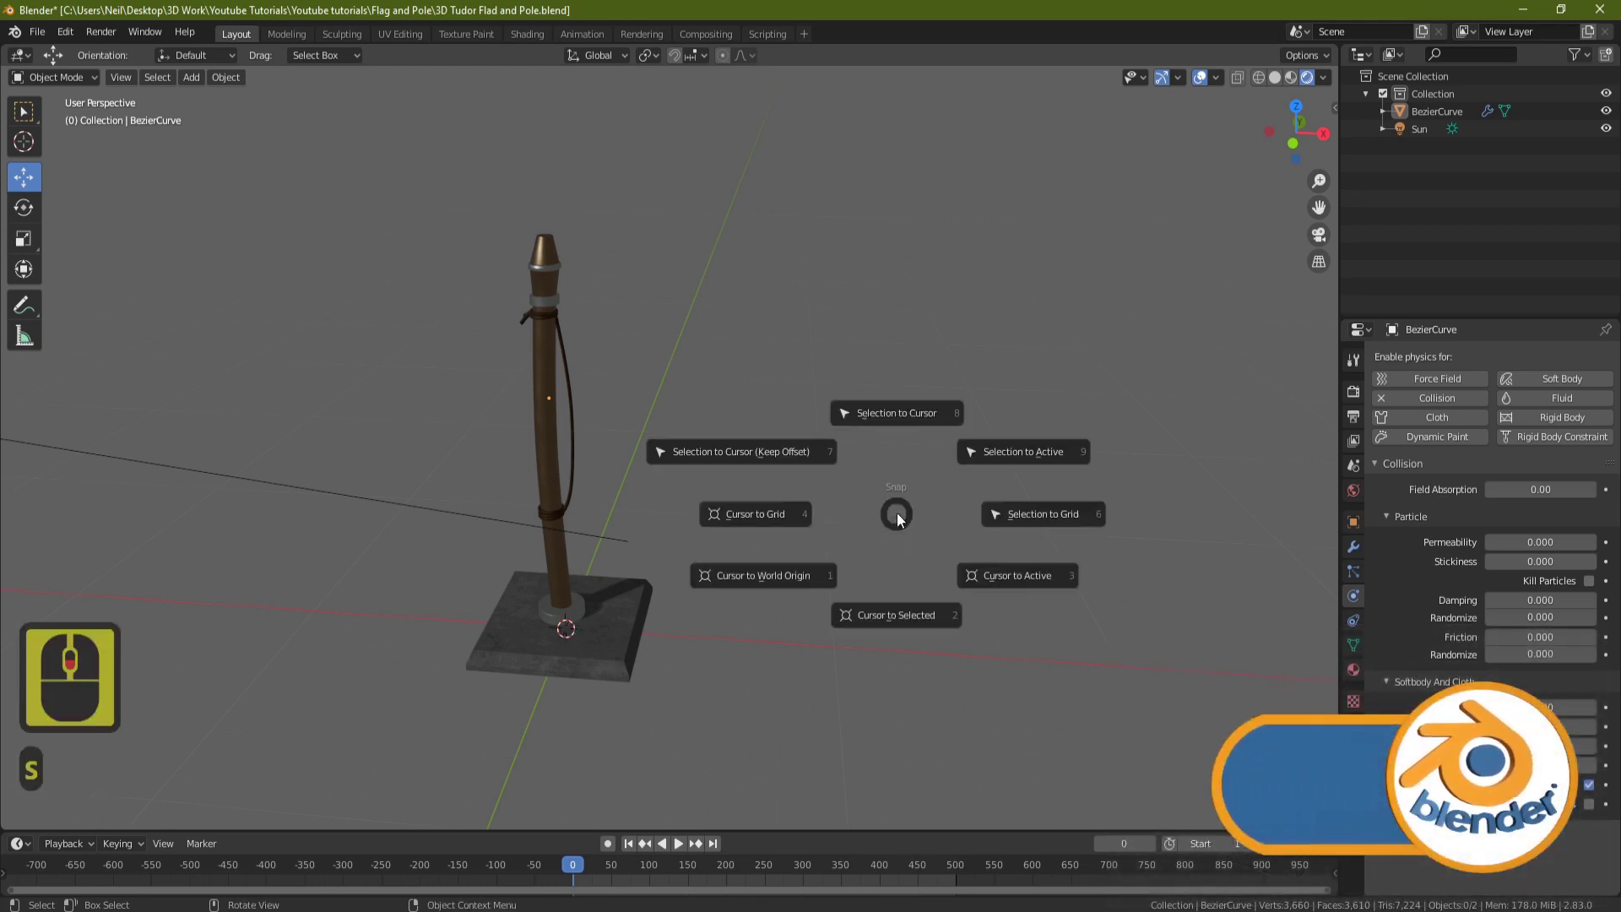
pyautogui.click(766, 579)
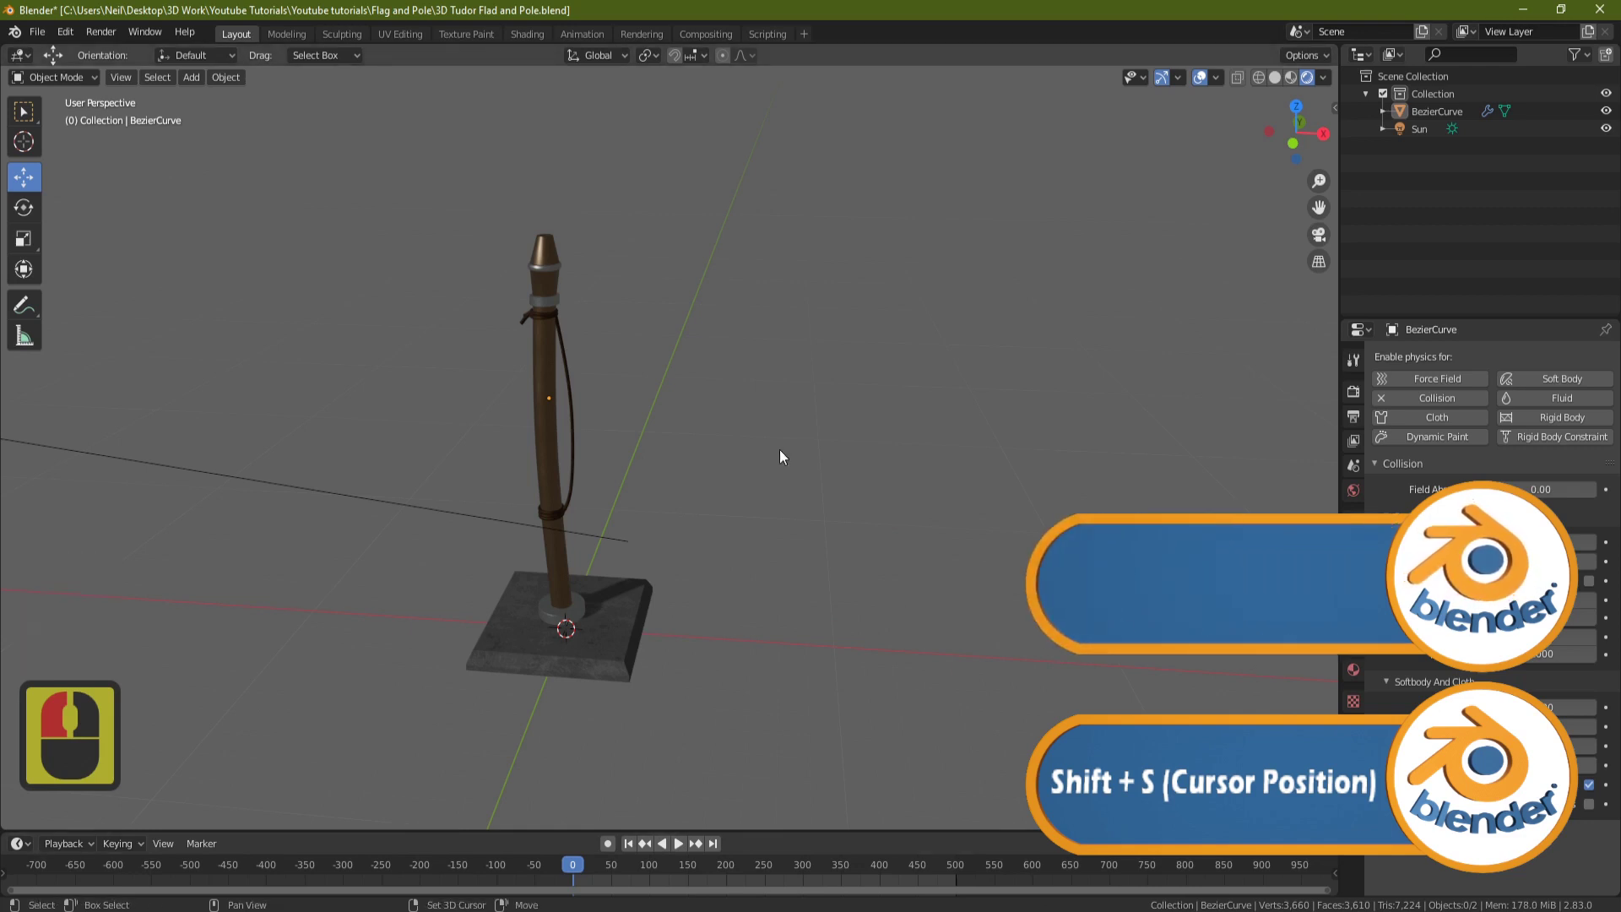
pyautogui.hotkey('shift', 'a')
pyautogui.moveTo(781, 449)
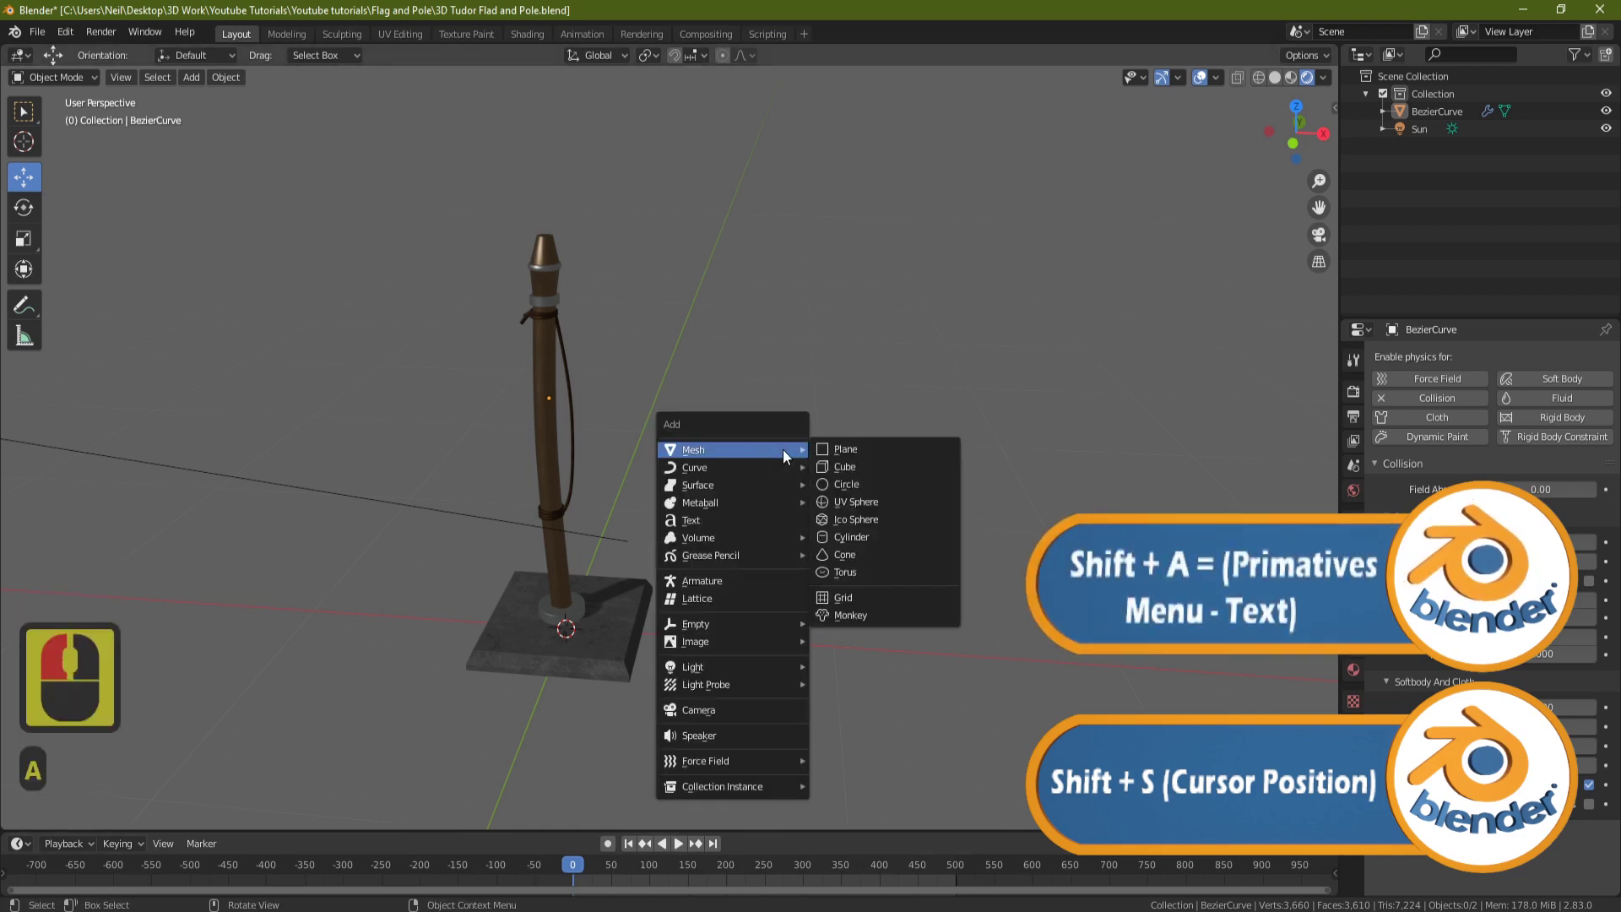
pyautogui.click(880, 451)
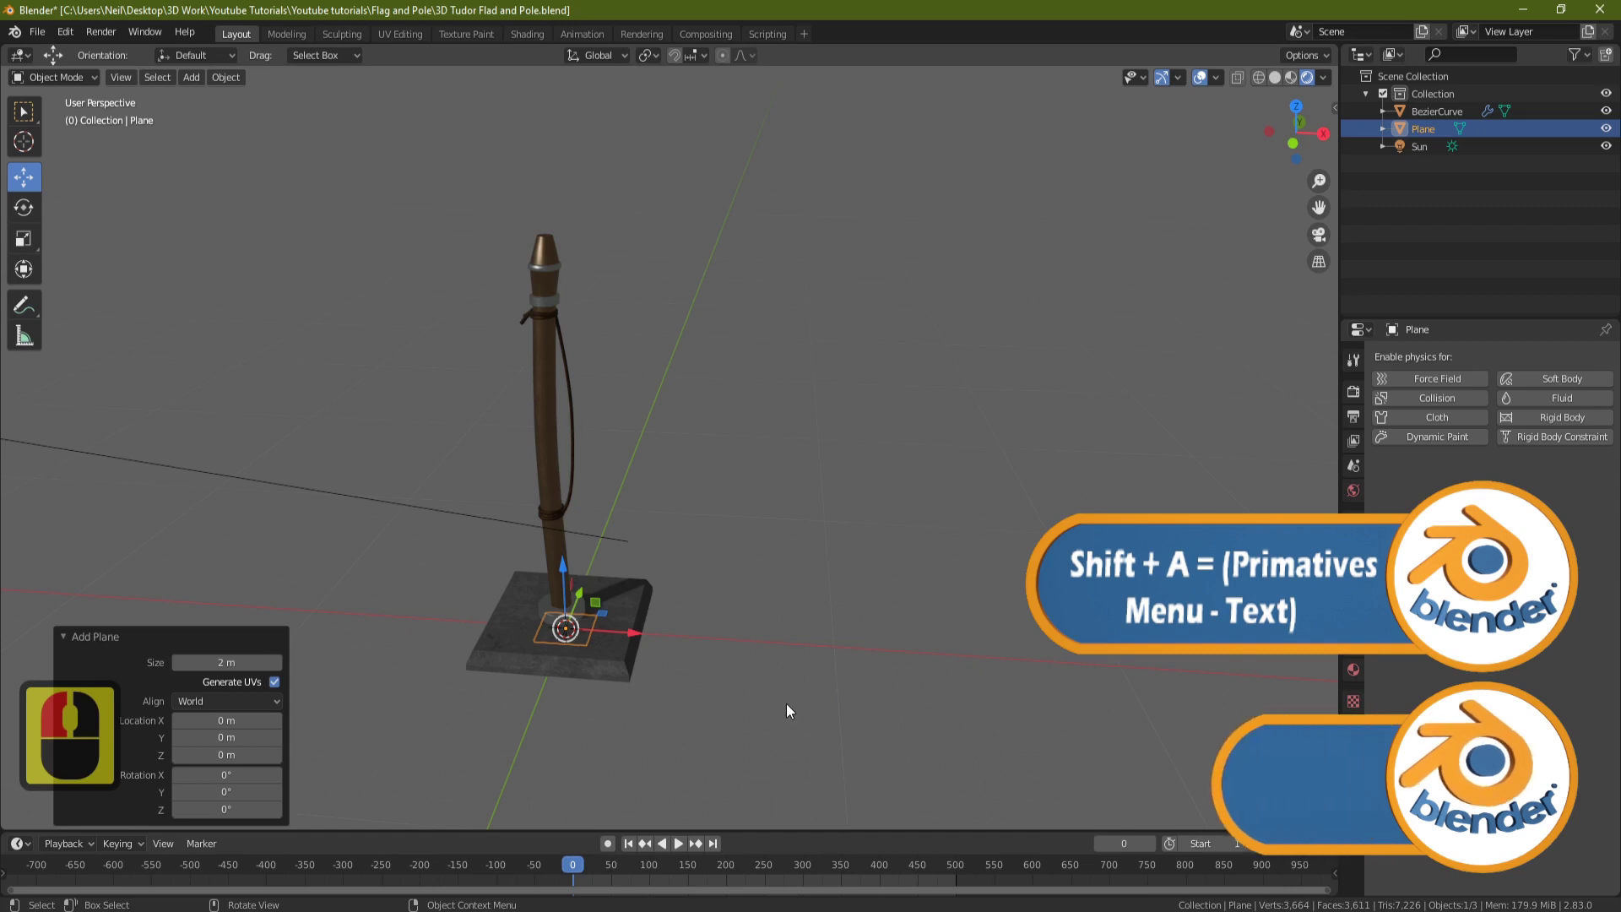
# Step: Rotate the new plane 90° around the global X axis so it stands upright
pyautogui.press('r')
pyautogui.press('x')
pyautogui.press('9')
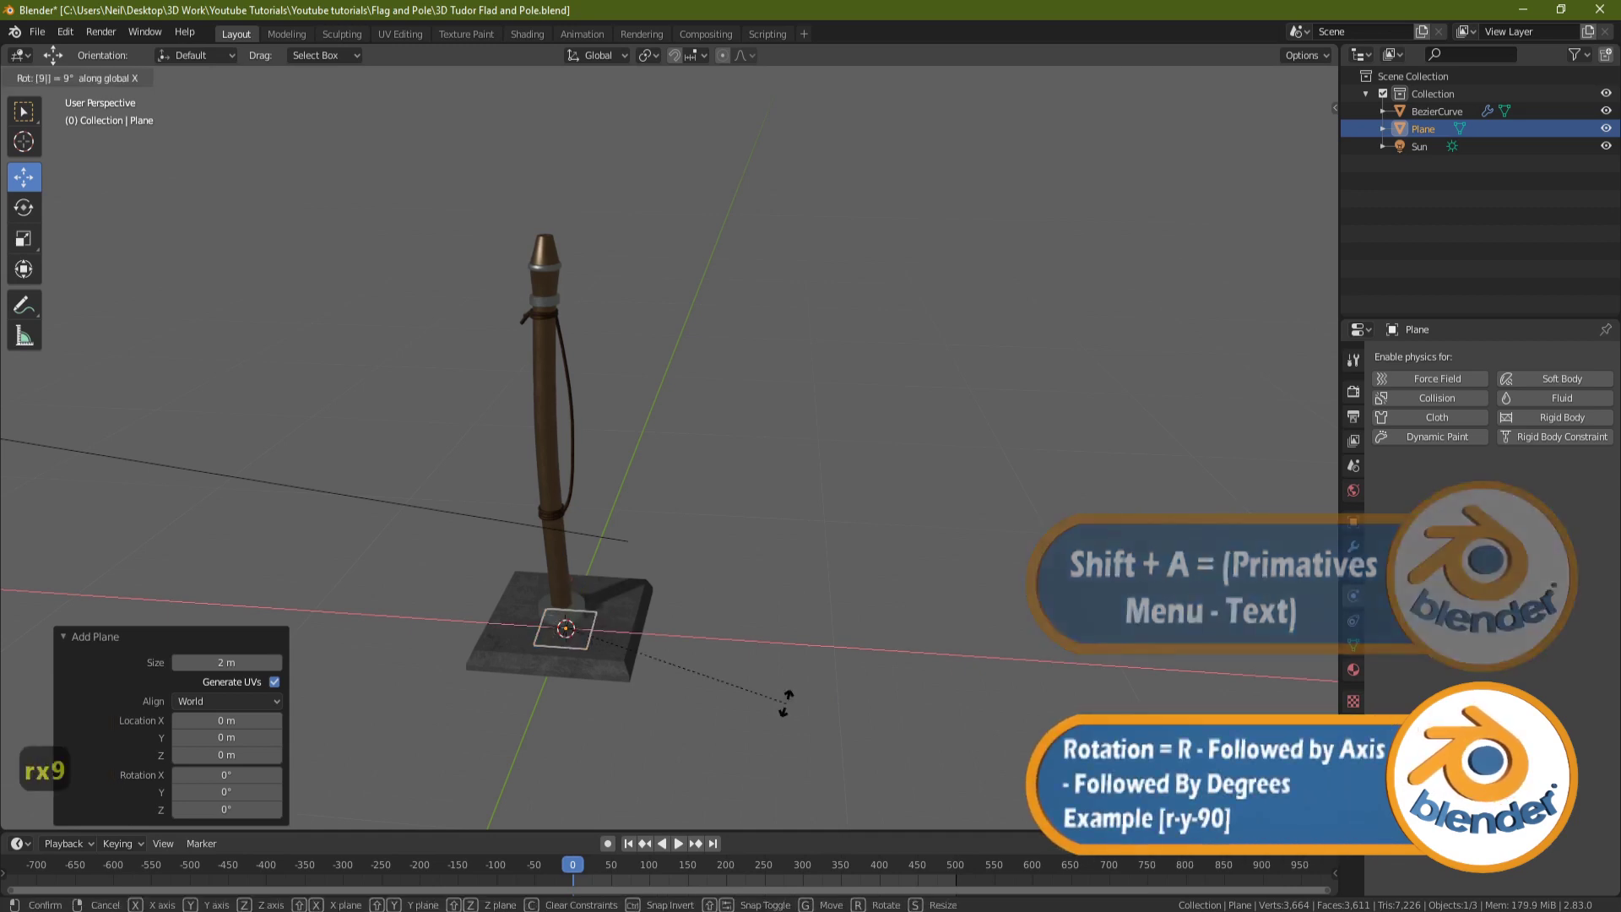
pyautogui.press('0')
pyautogui.press('Return')
# Step: Move the plane beside the upper half of the pole, scaling it up uniformly and placing its near edge by the hanging rope
pyautogui.press('KP_1')
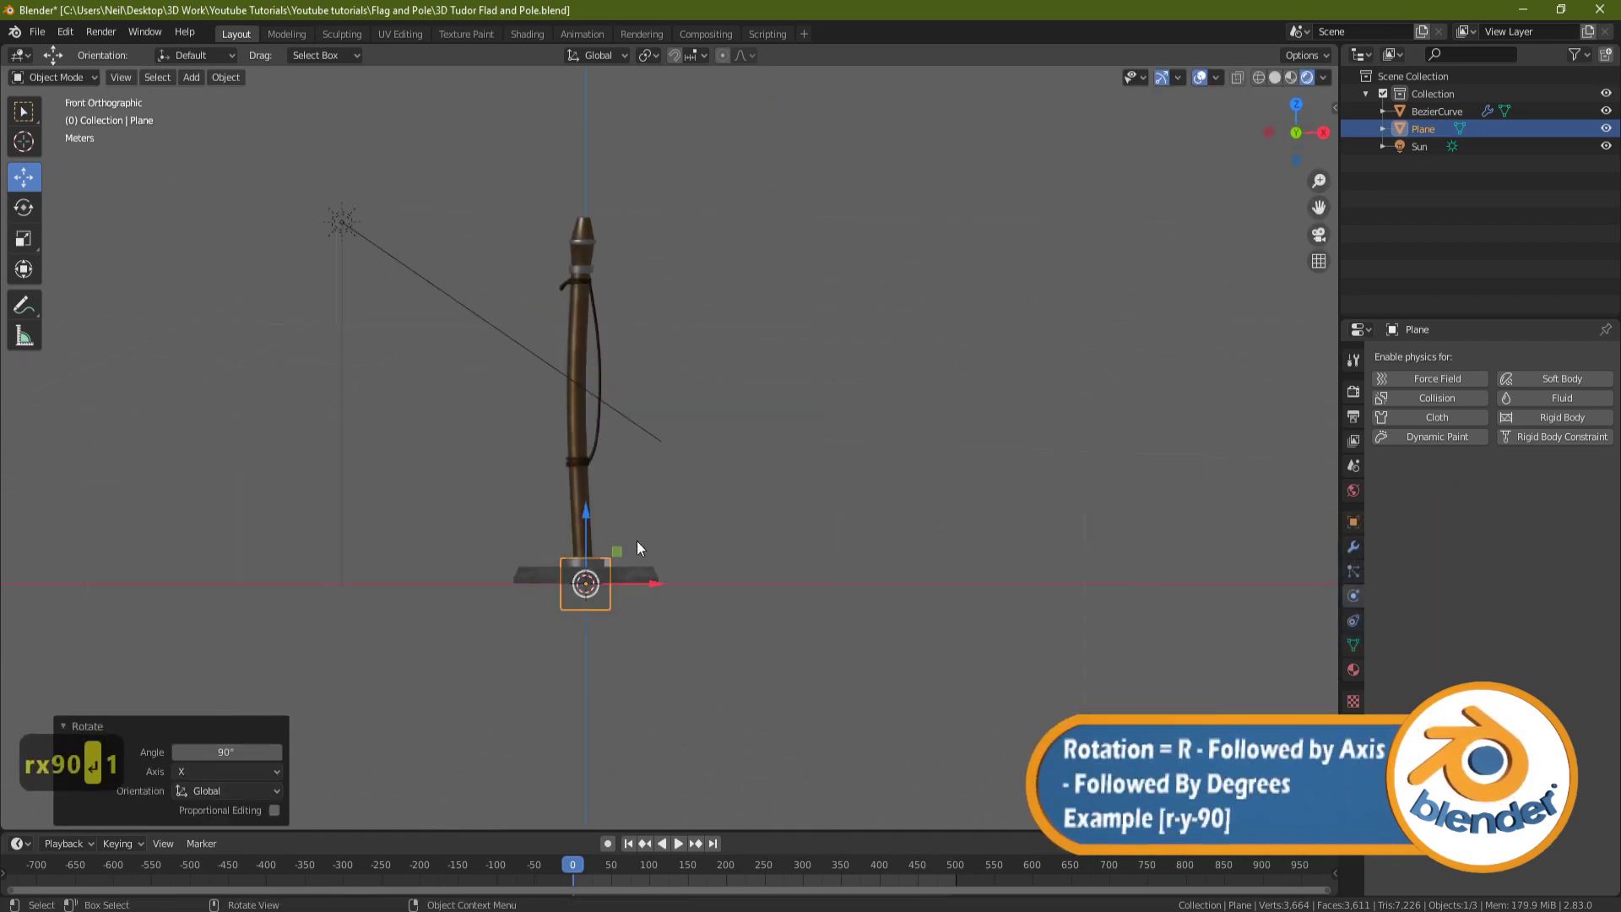
pyautogui.moveTo(584, 529); pyautogui.dragTo(707, 373)
pyautogui.scroll(4, 677, 393)
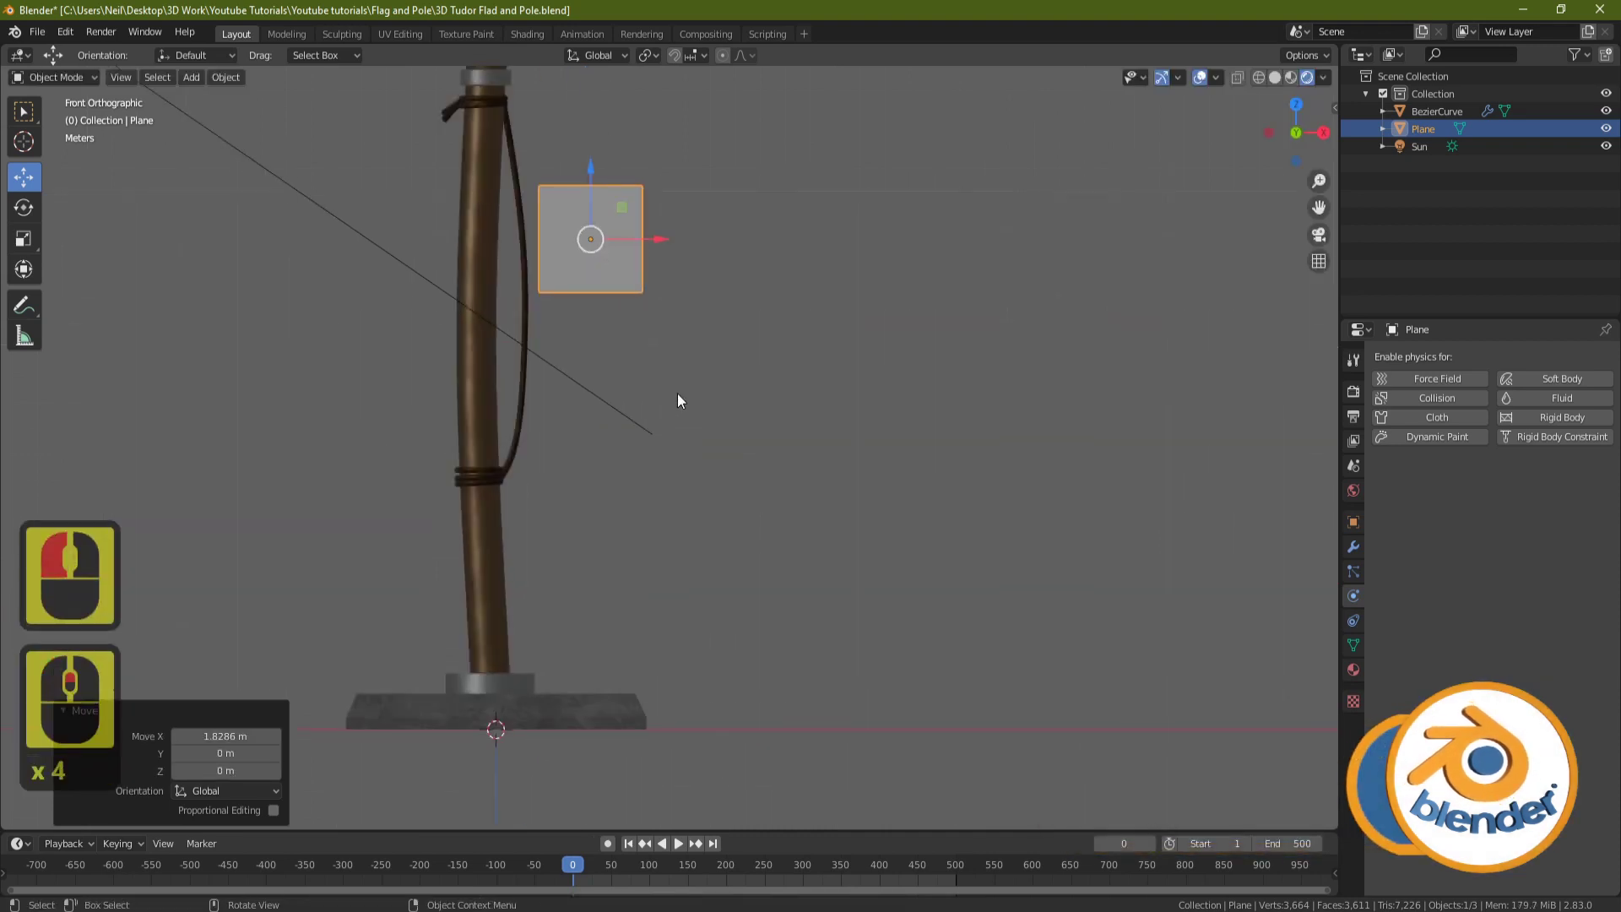
pyautogui.keyDown('shift'); pyautogui.moveTo(678, 393); pyautogui.dragTo(700, 485, button='middle'); pyautogui.keyUp('shift')
pyautogui.press('s')
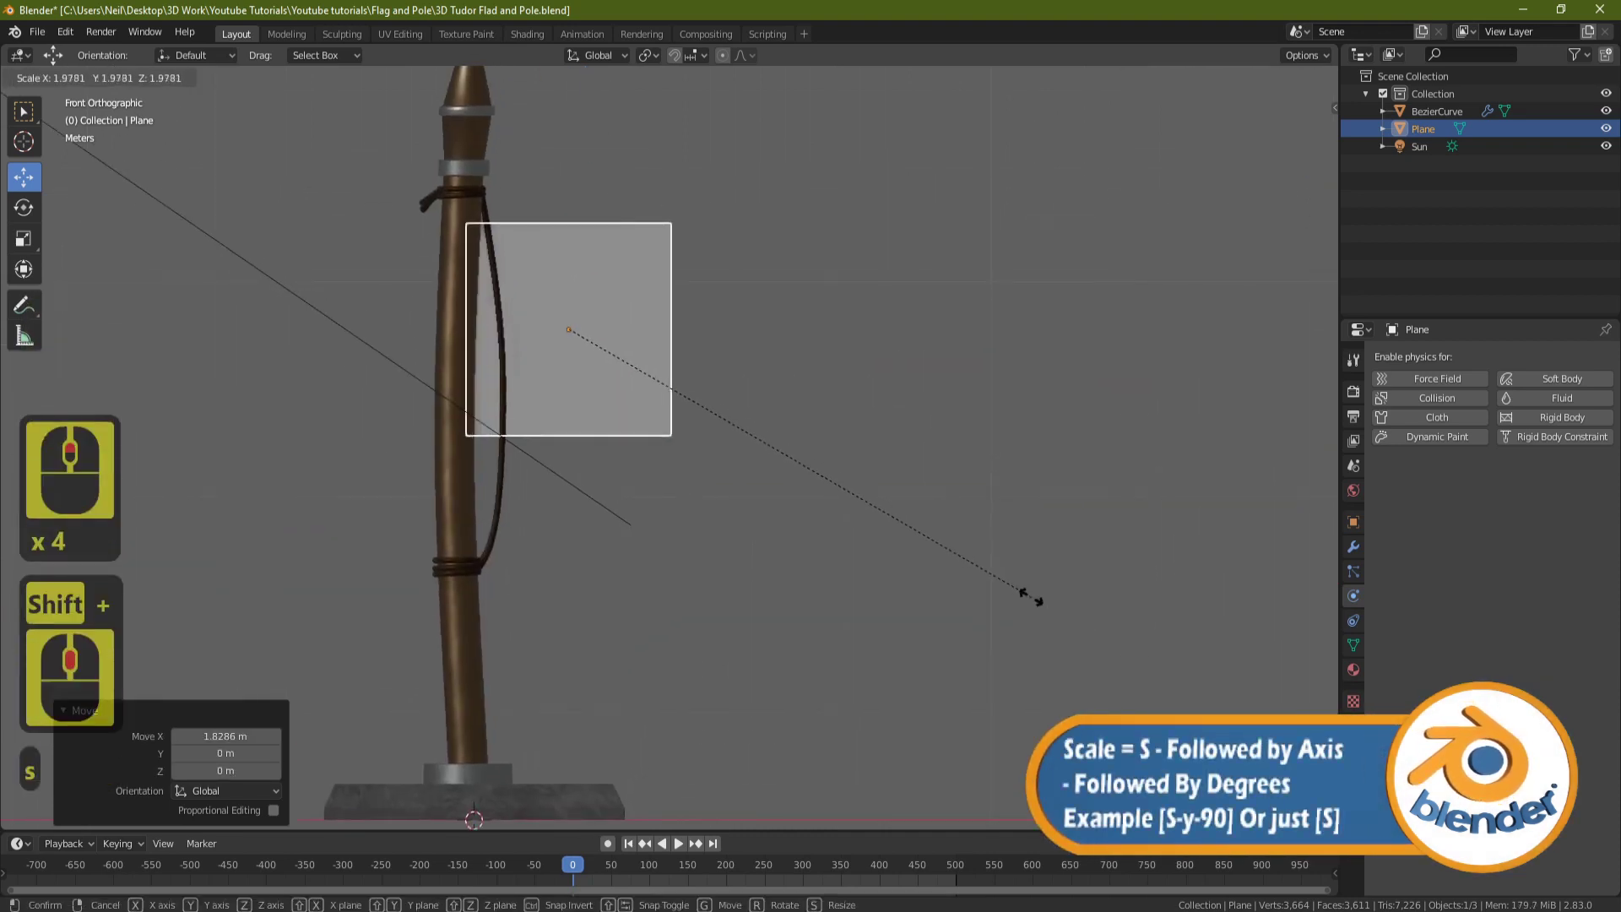
pyautogui.click(1106, 644)
pyautogui.moveTo(637, 331); pyautogui.dragTo(694, 353)
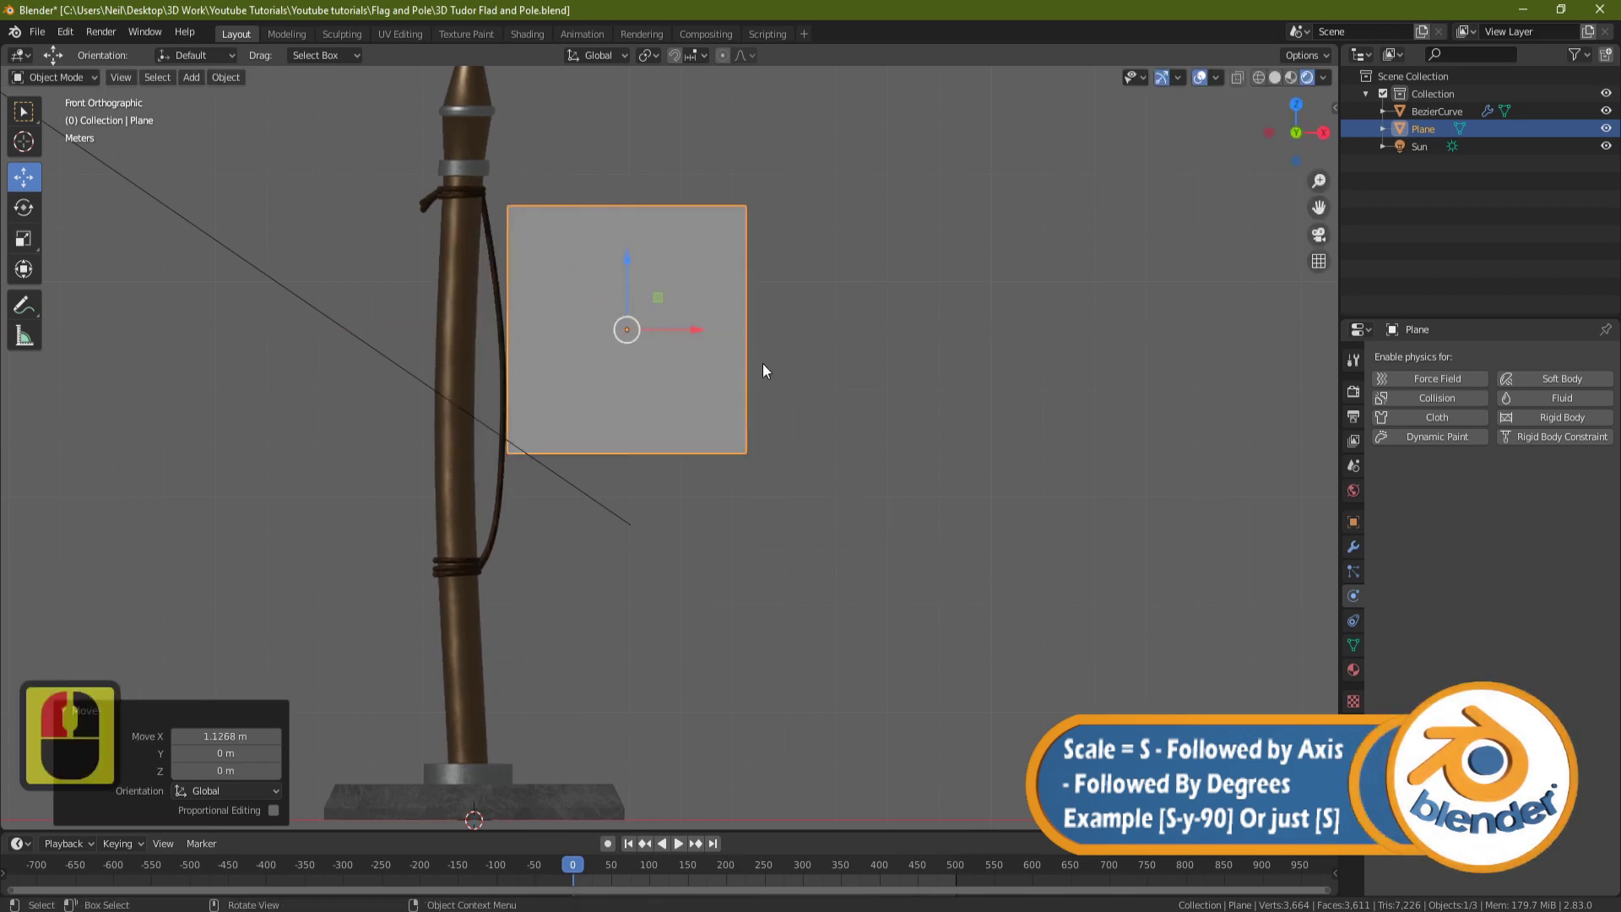
# Step: In Edit Mode, move the plane's outer vertical edge about 3.97 m along X to lengthen it into a flag shape
pyautogui.press('Tab')
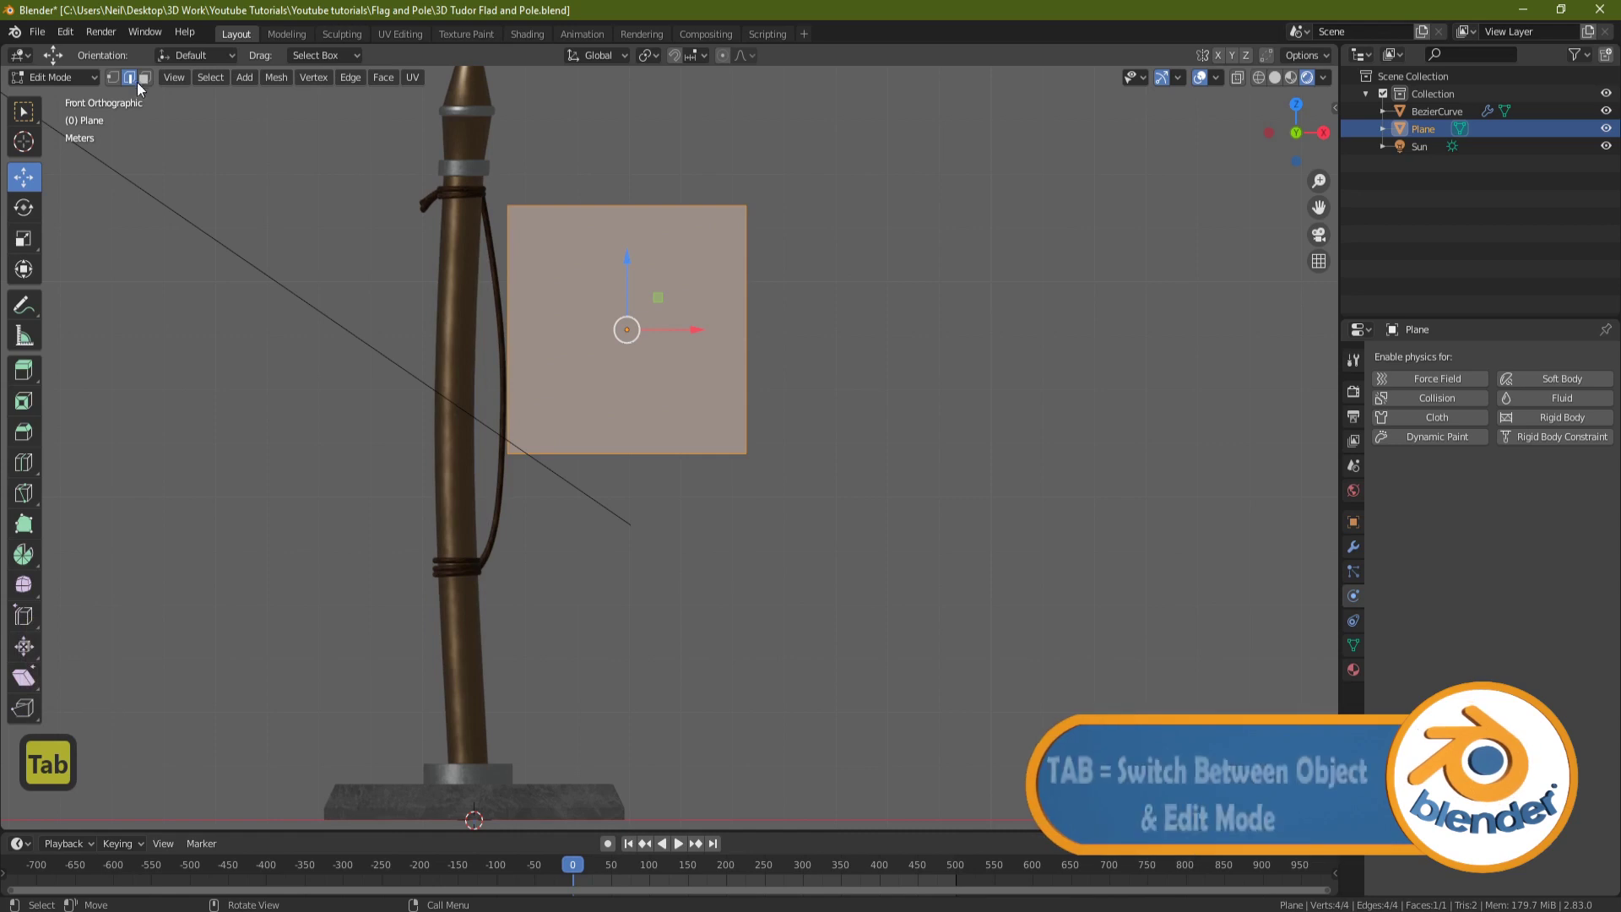
pyautogui.click(748, 368)
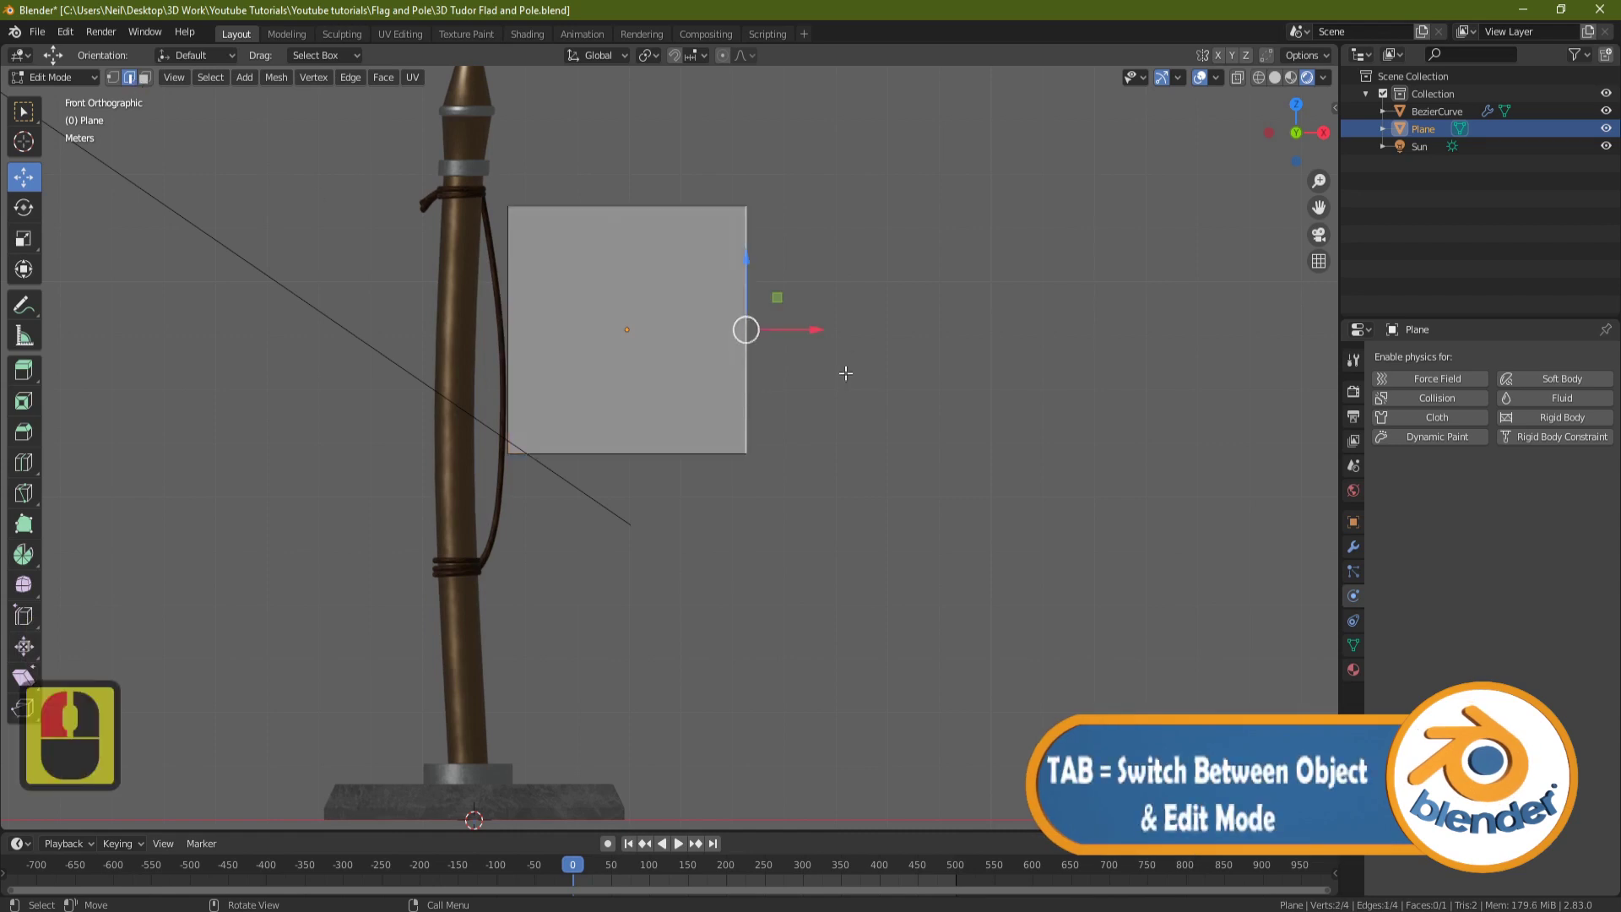
pyautogui.moveTo(815, 329); pyautogui.dragTo(1020, 329)
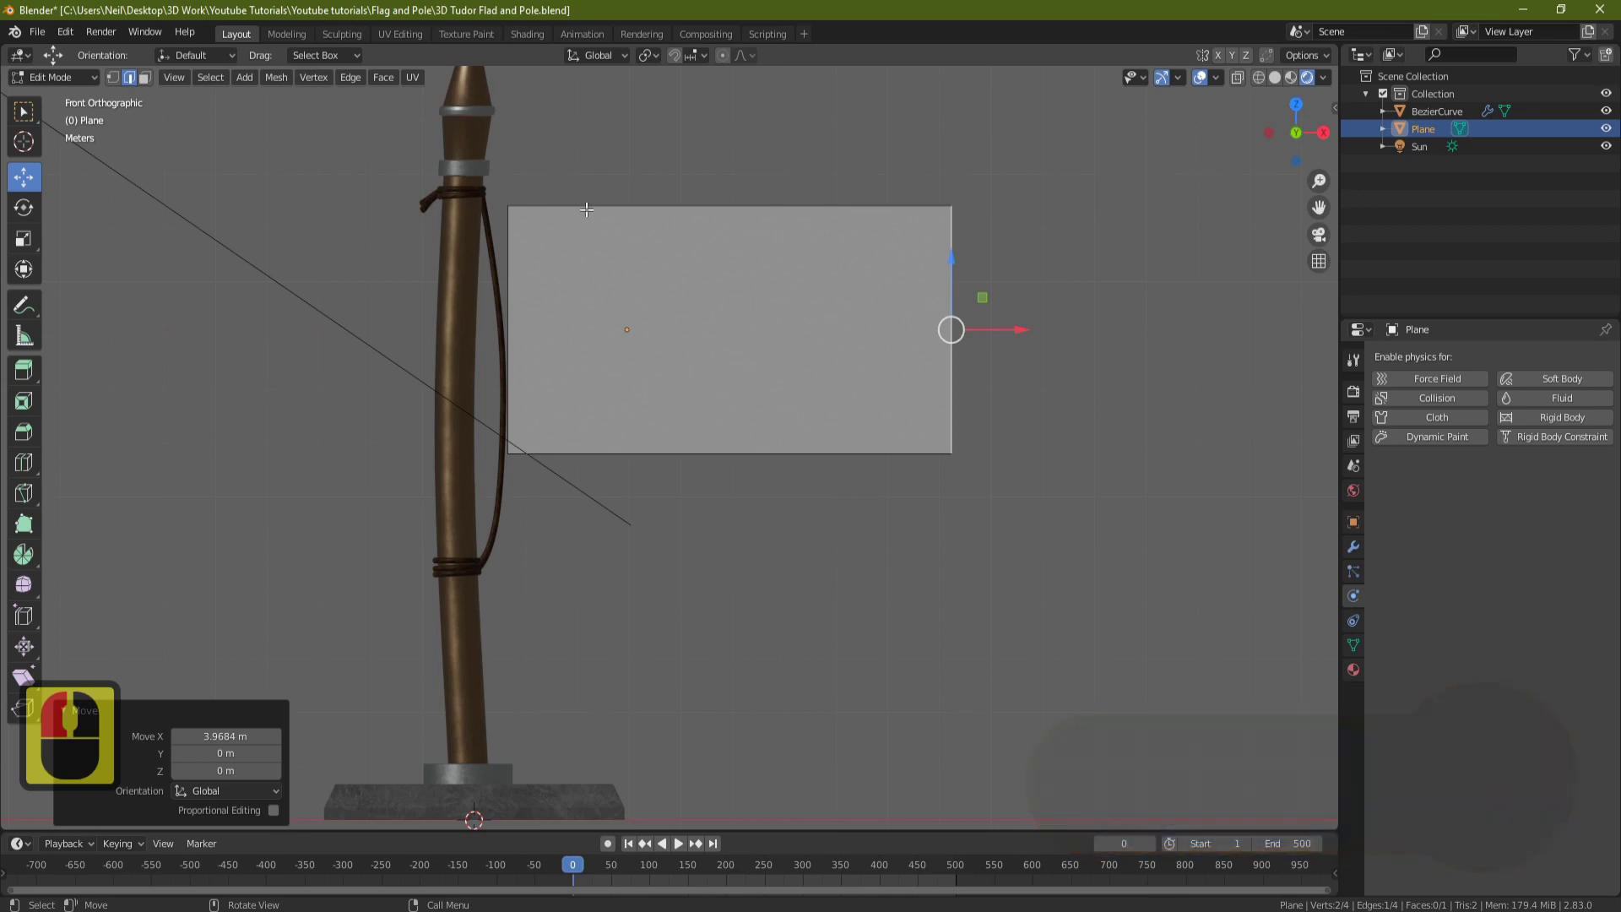
# Step: Select the flag's whole face and subdivide it with 40 cuts
pyautogui.click(146, 77)
pyautogui.click(878, 253)
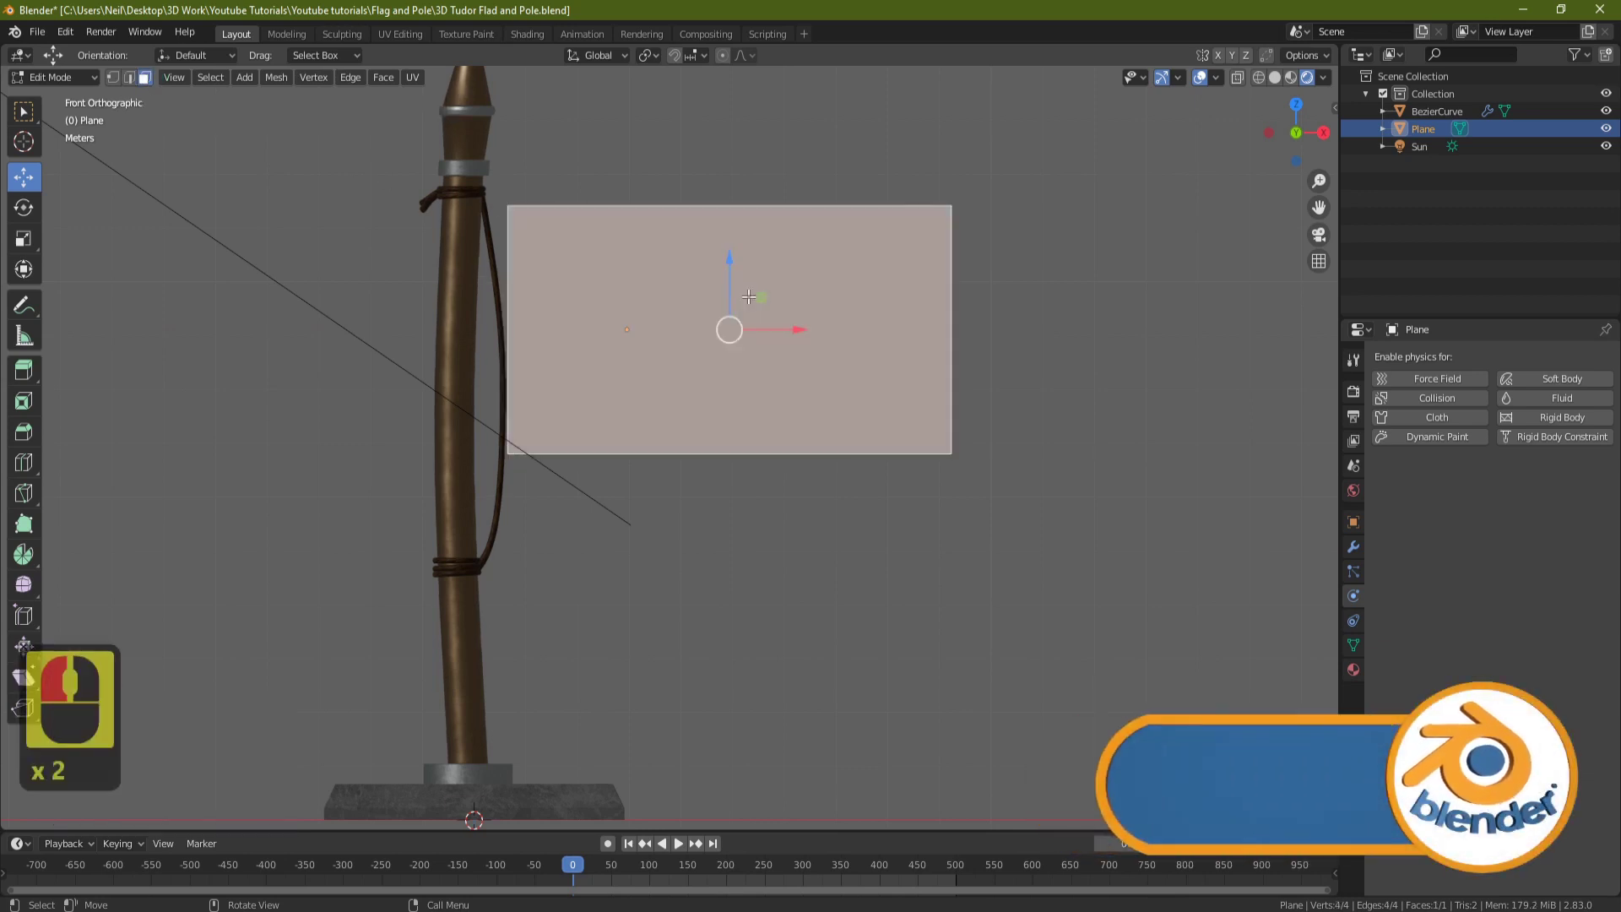
pyautogui.rightClick(1049, 189)
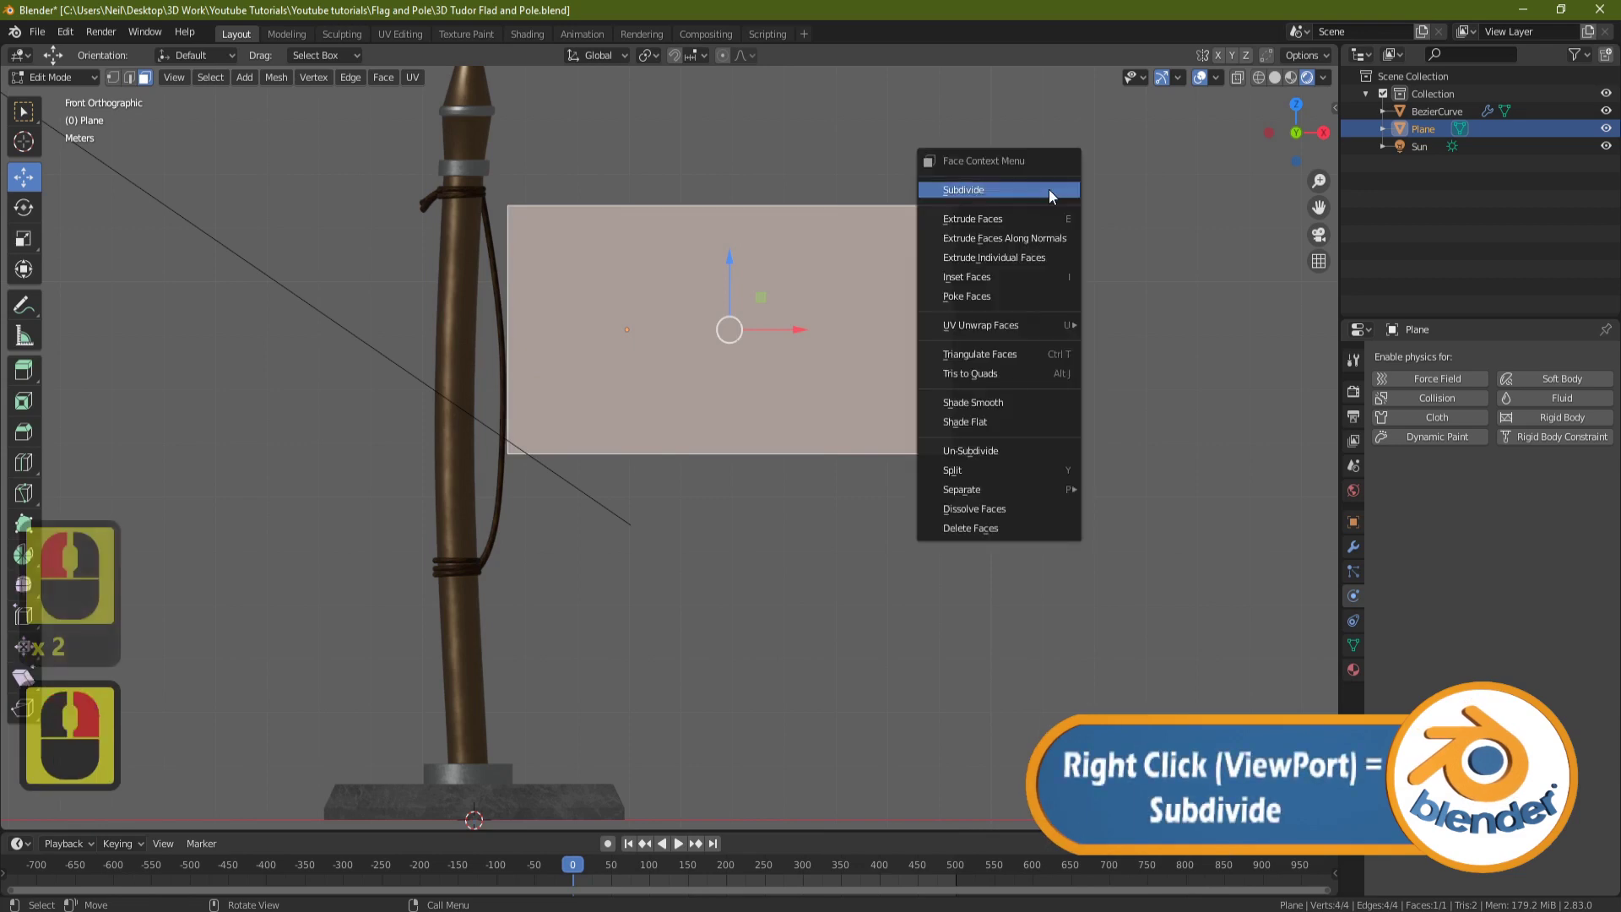
pyautogui.click(1048, 189)
pyautogui.click(72, 670)
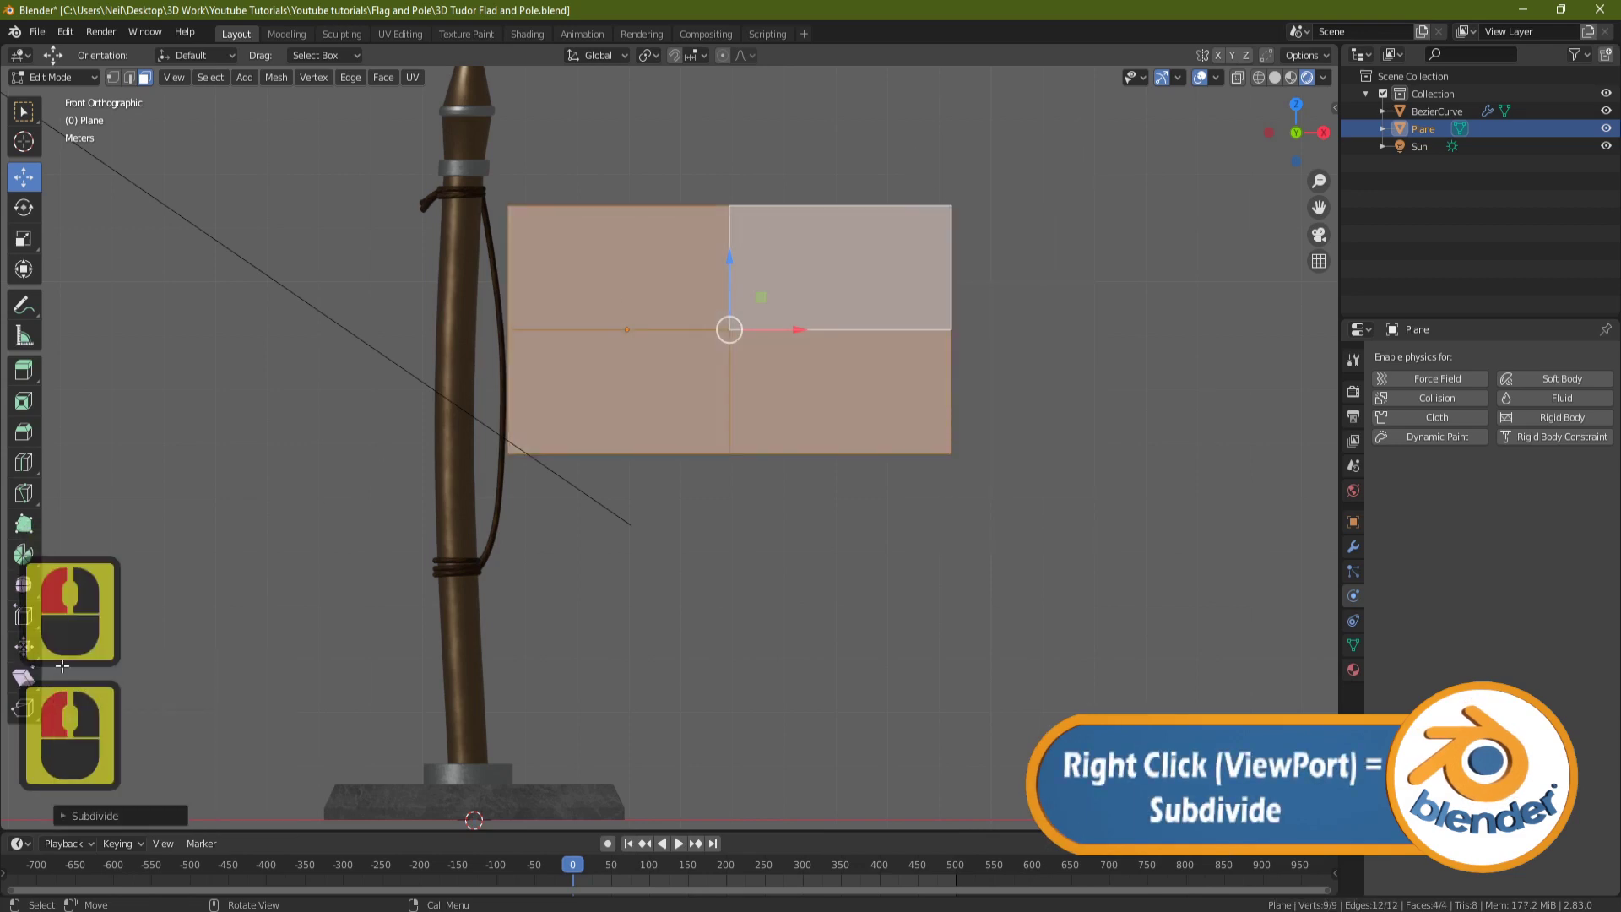
pyautogui.click(64, 814)
pyautogui.click(219, 694)
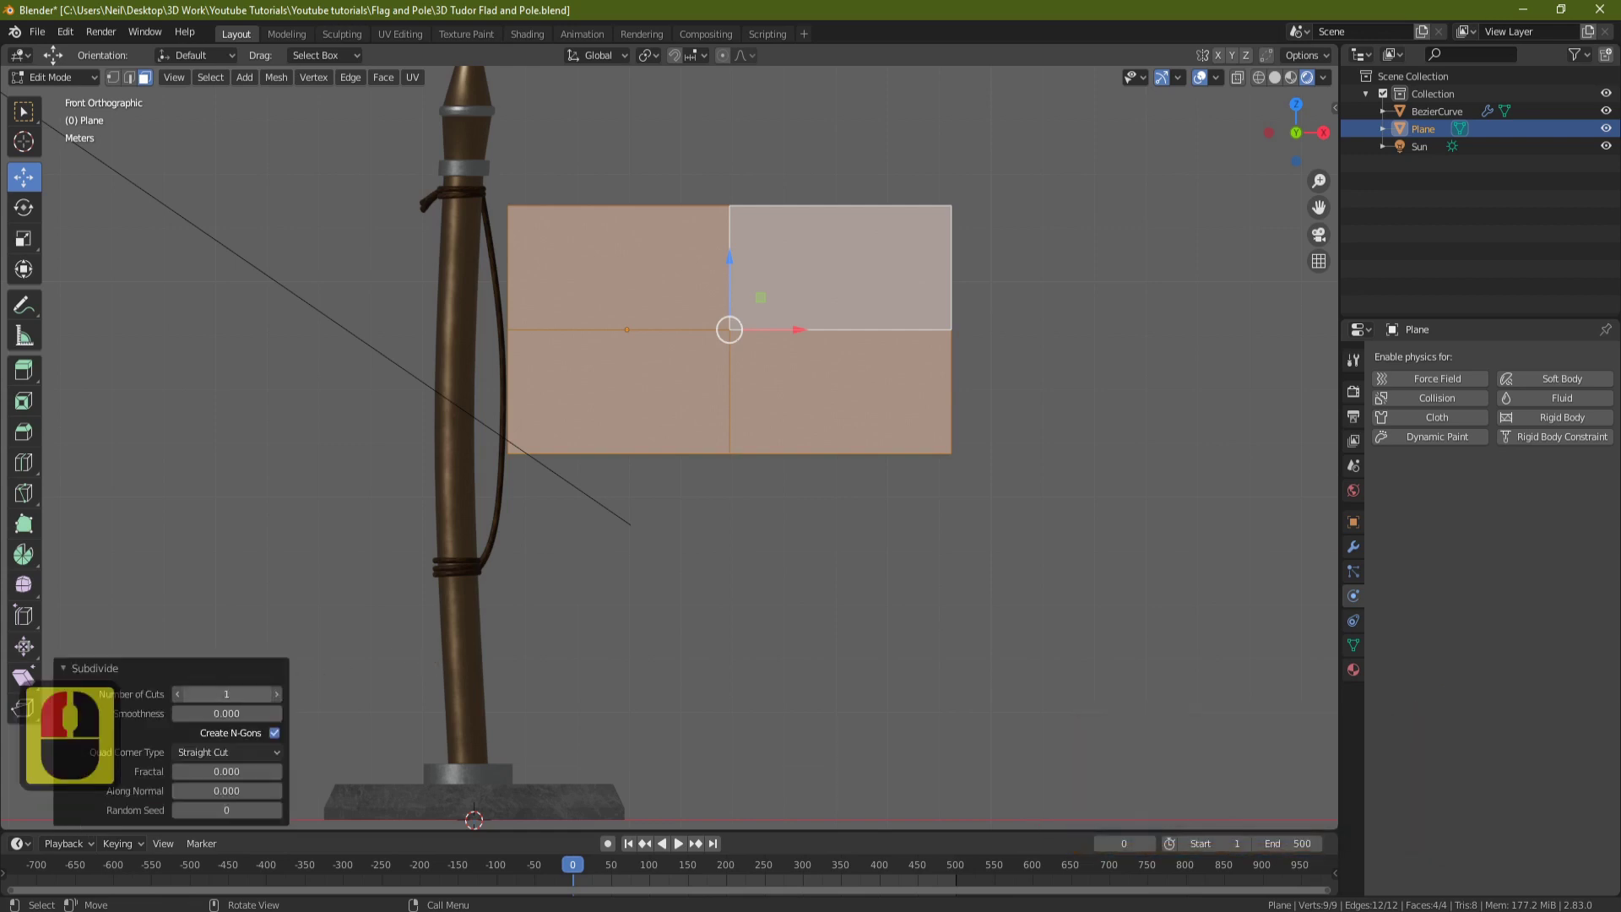
pyautogui.write('40')
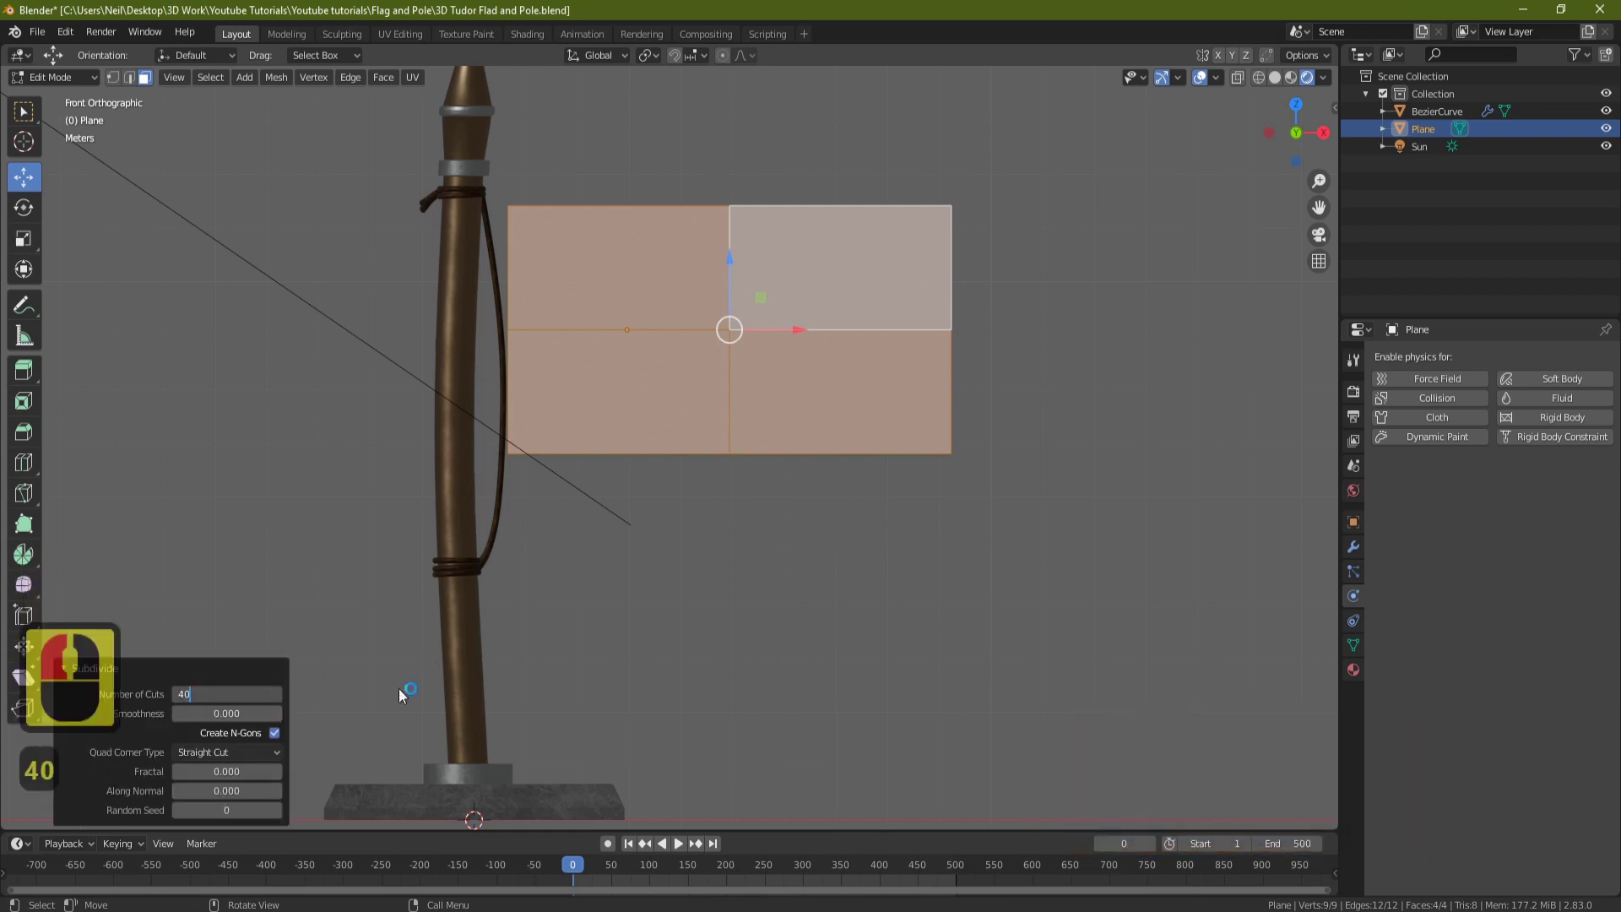
pyautogui.press('Return')
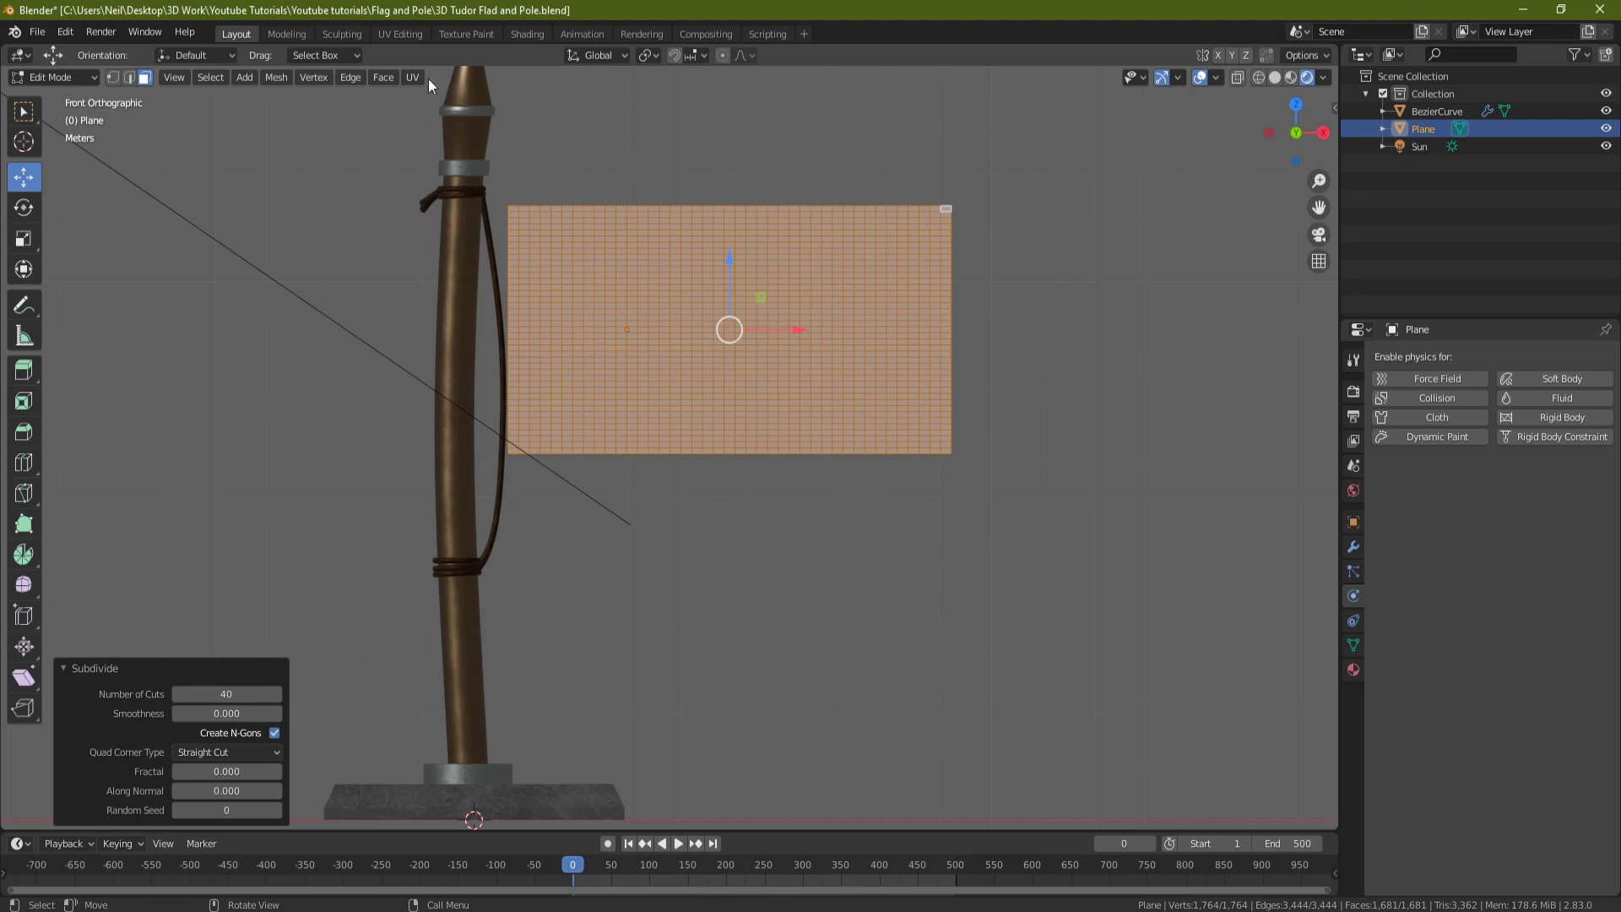
# Step: With proportional editing on, pull the flag's upper pole-side corner edge about 0.33 m toward the rope, using a proportional size of about 2.85
pyautogui.click(131, 77)
pyautogui.keyDown('shift'); pyautogui.moveTo(450, 119); pyautogui.dragTo(486, 218, button='middle'); pyautogui.keyUp('shift')
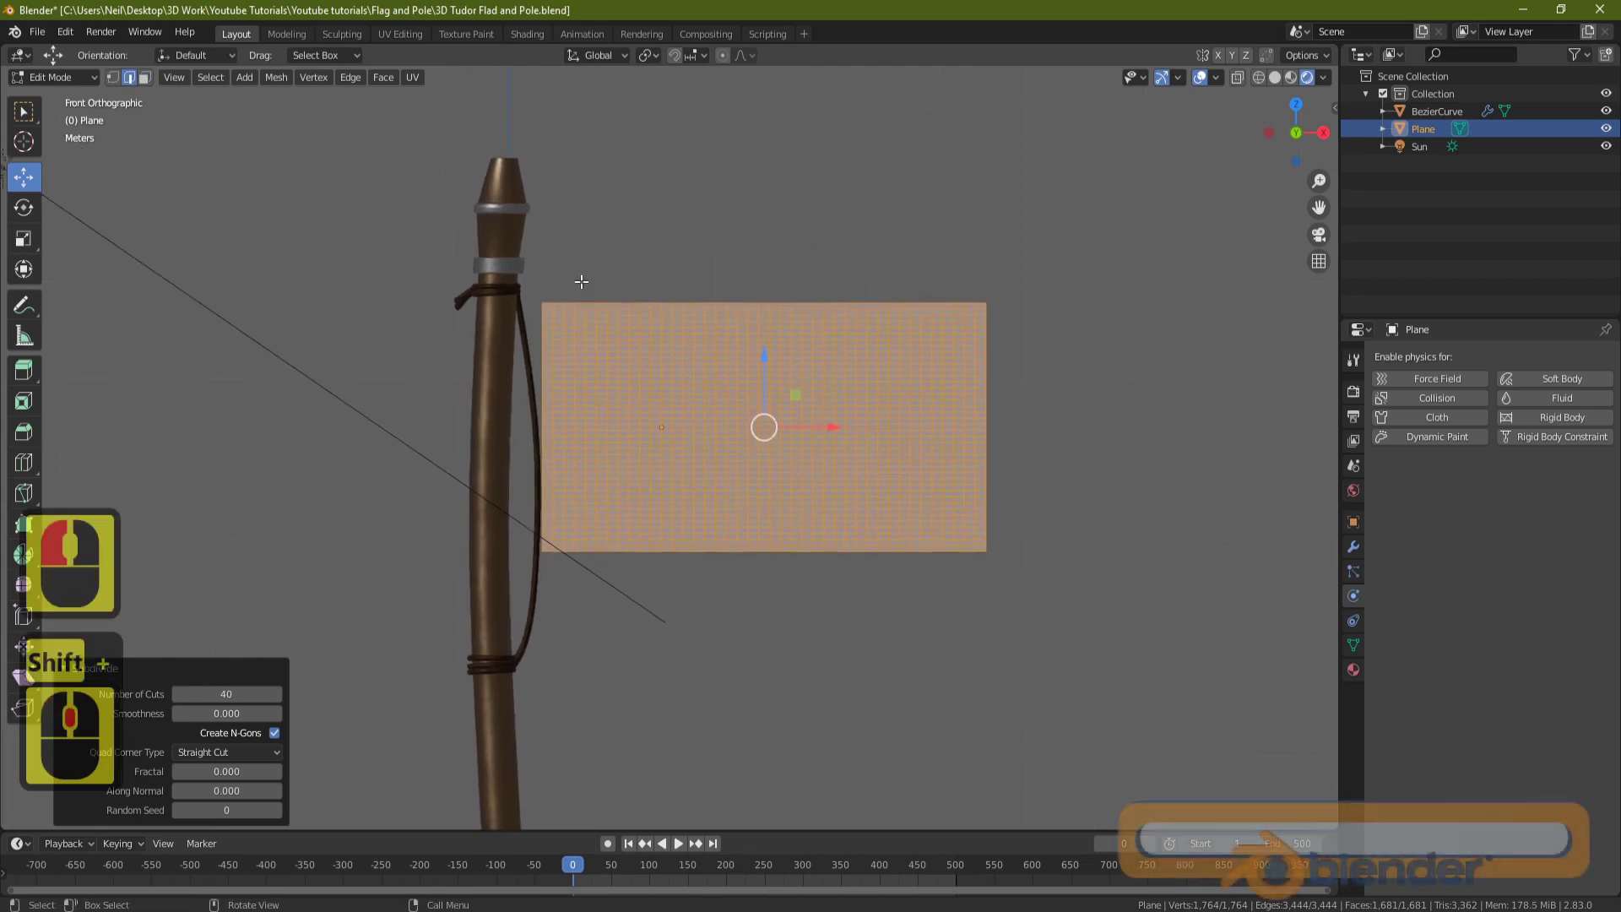
pyautogui.scroll(4, 487, 218)
pyautogui.click(406, 154)
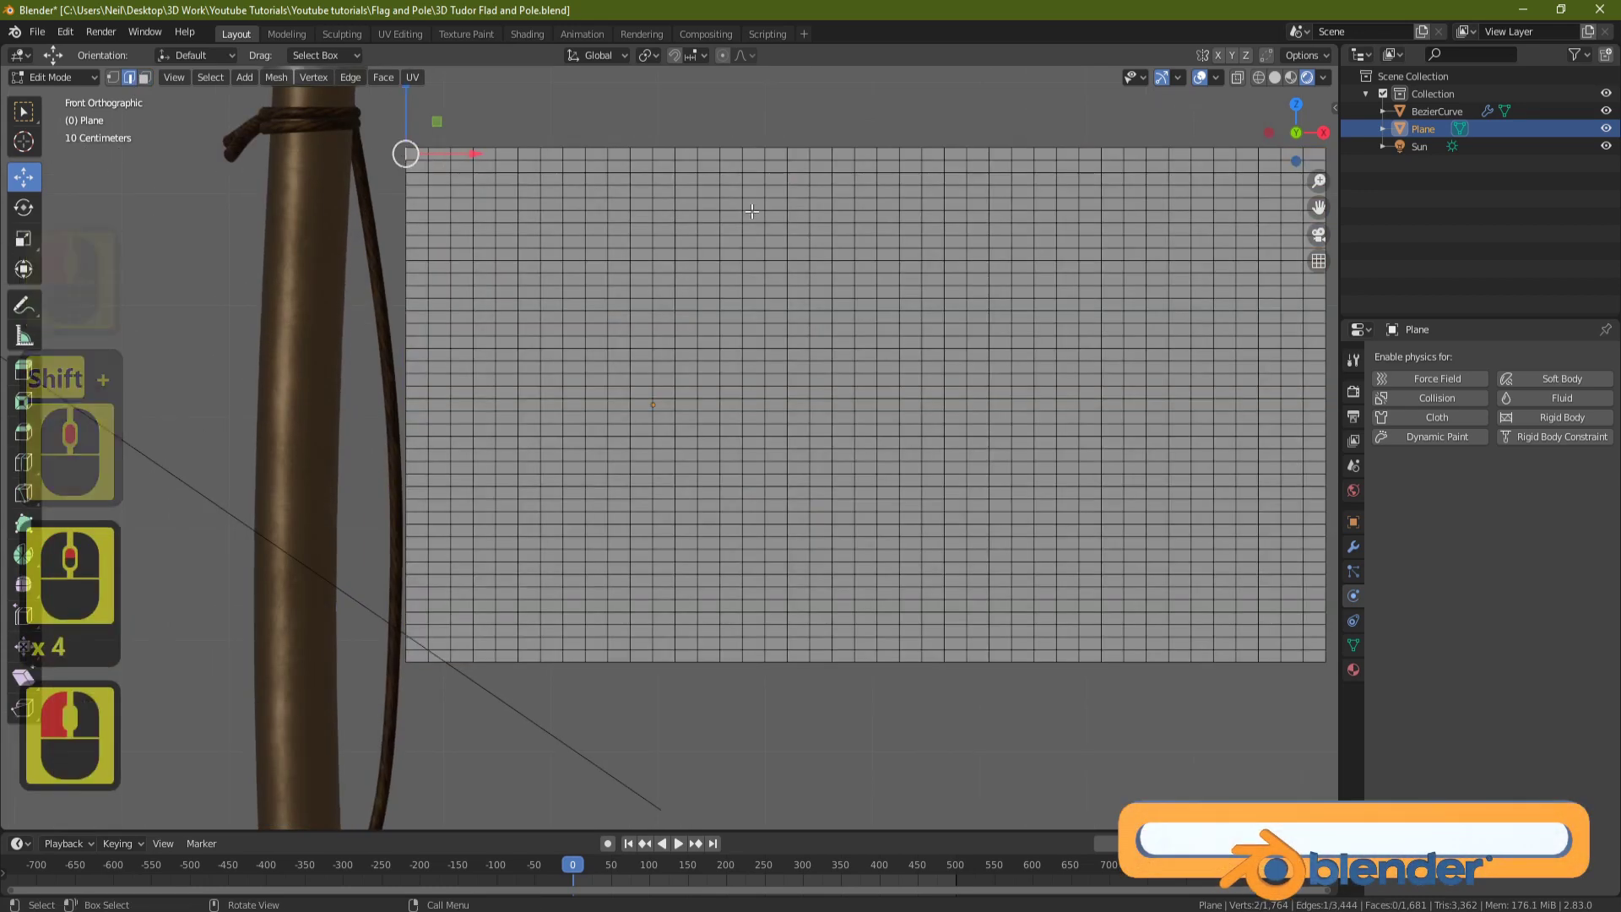
pyautogui.click(722, 55)
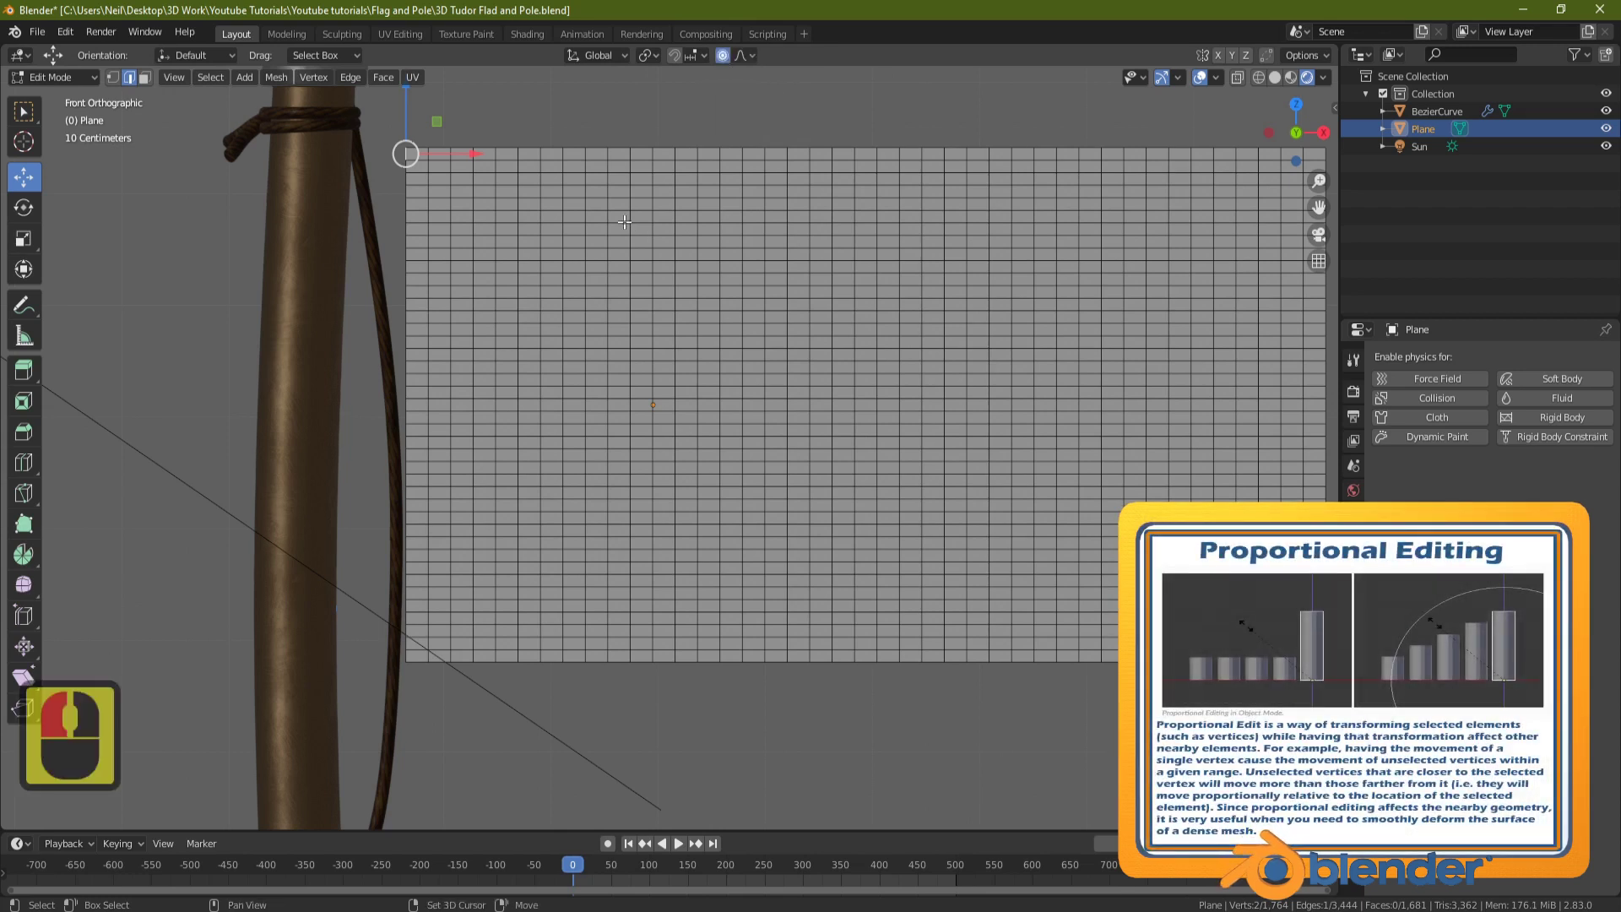
pyautogui.keyDown('shift'); pyautogui.moveTo(629, 231); pyautogui.dragTo(714, 426, button='middle'); pyautogui.keyUp('shift')
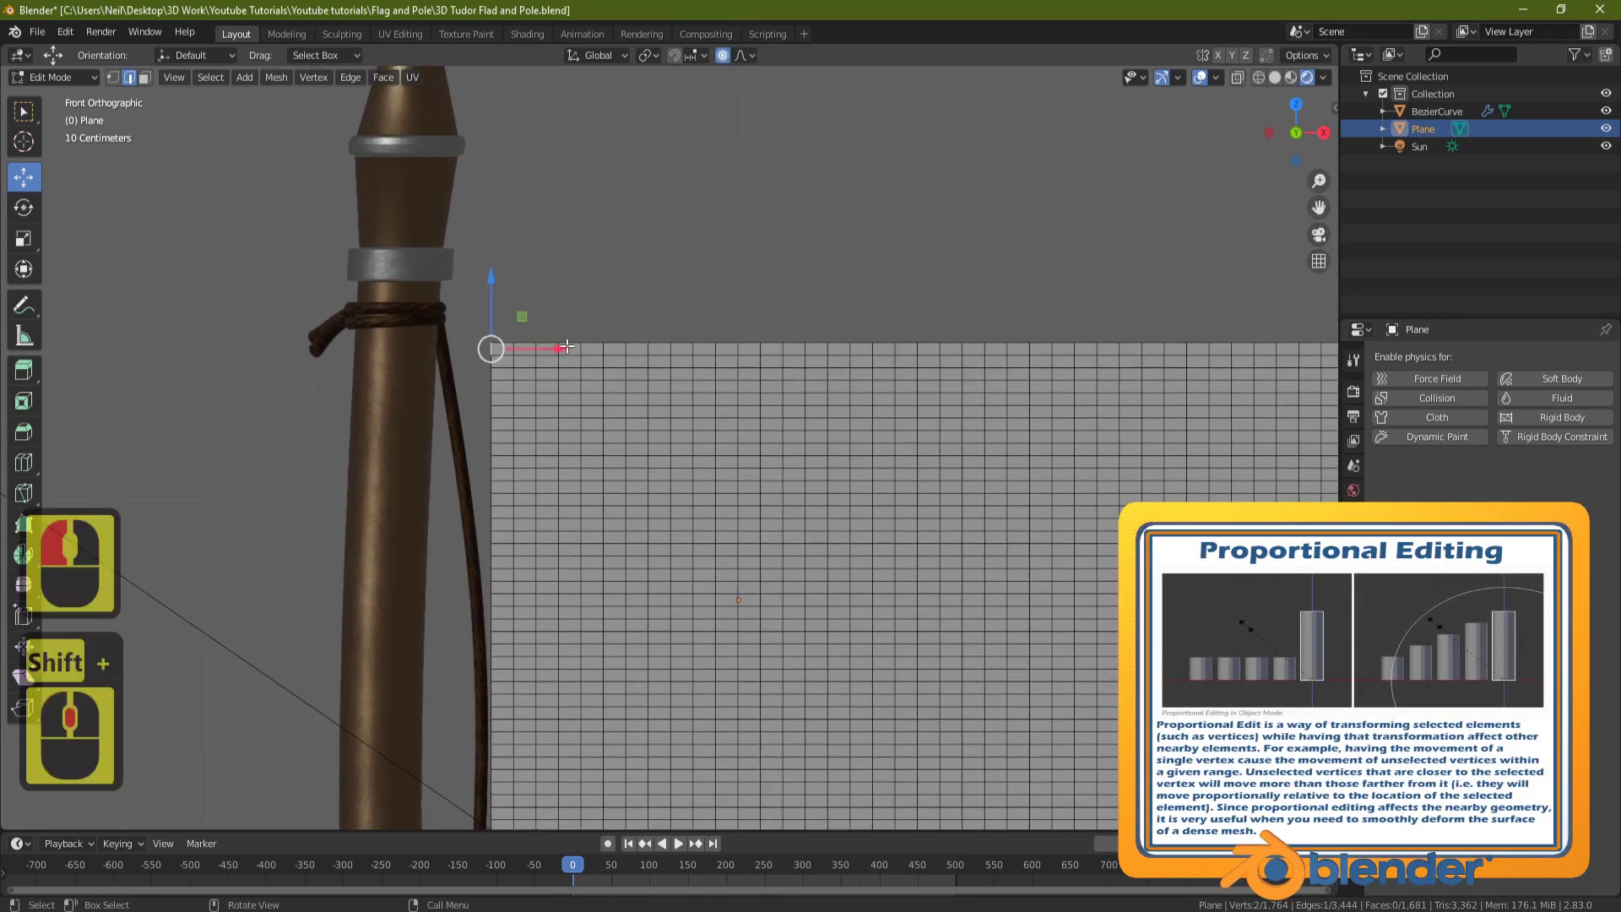
pyautogui.moveTo(567, 345); pyautogui.dragTo(521, 354)
pyautogui.scroll(-10, 536, 352)
pyautogui.scroll(7, 536, 352)
pyautogui.scroll(-3, 534, 353)
pyautogui.scroll(-3, 532, 351)
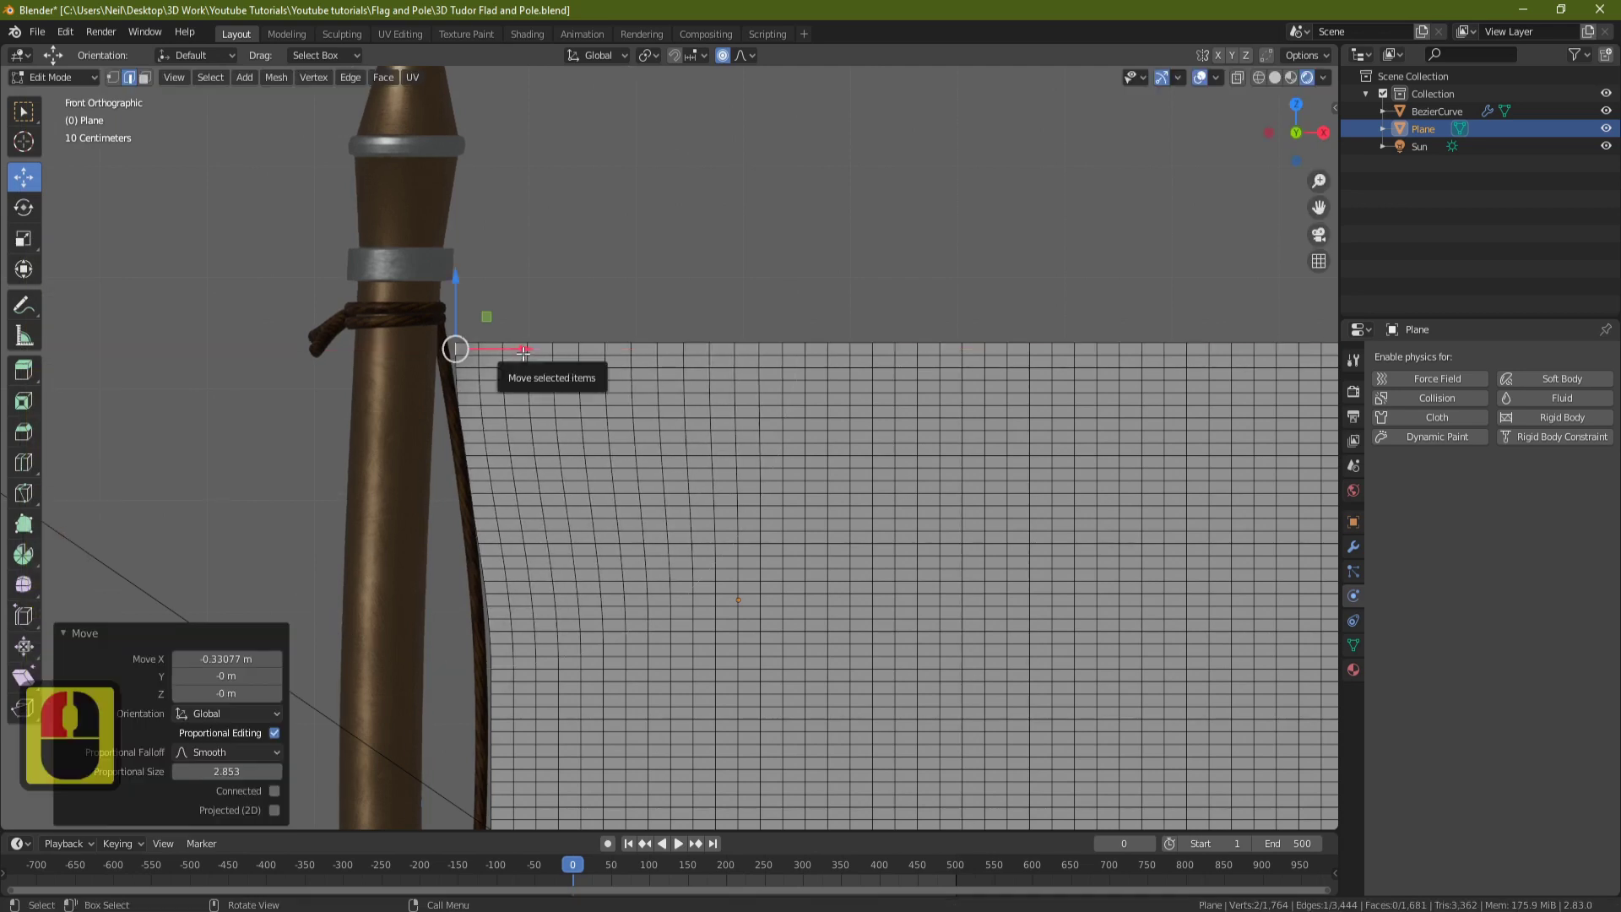
# Step: Pull the same corner edge about 0.08 m further toward the rope with the proportional size reduced to about 0.62
pyautogui.scroll(2, 523, 351)
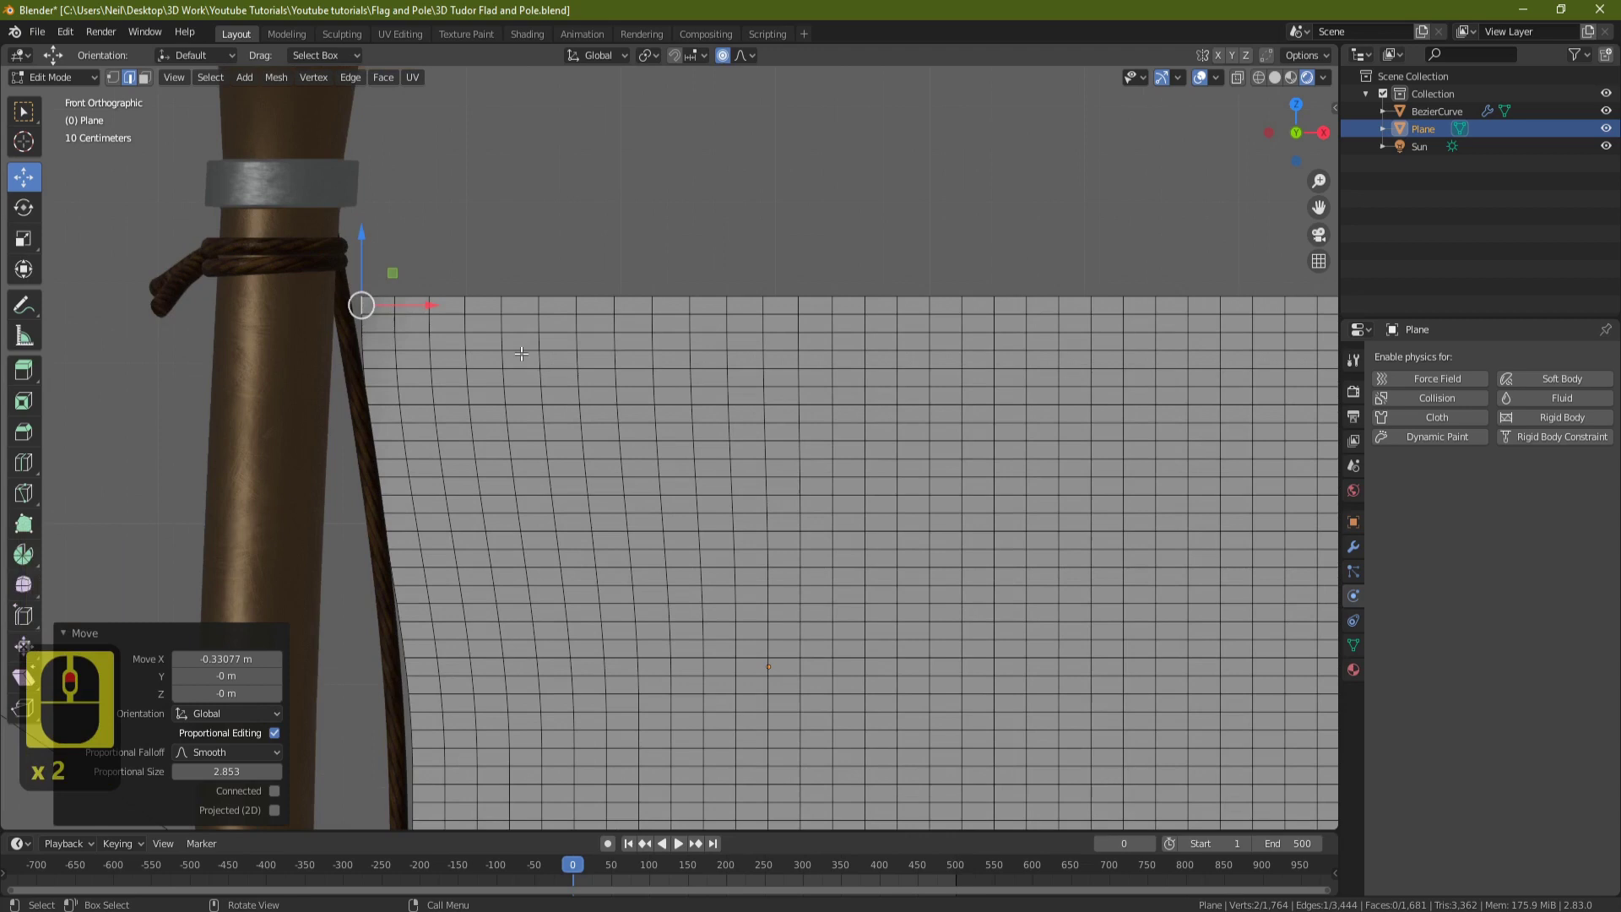
pyautogui.click(370, 311)
pyautogui.moveTo(429, 313); pyautogui.dragTo(412, 310)
pyautogui.scroll(15, 412, 309)
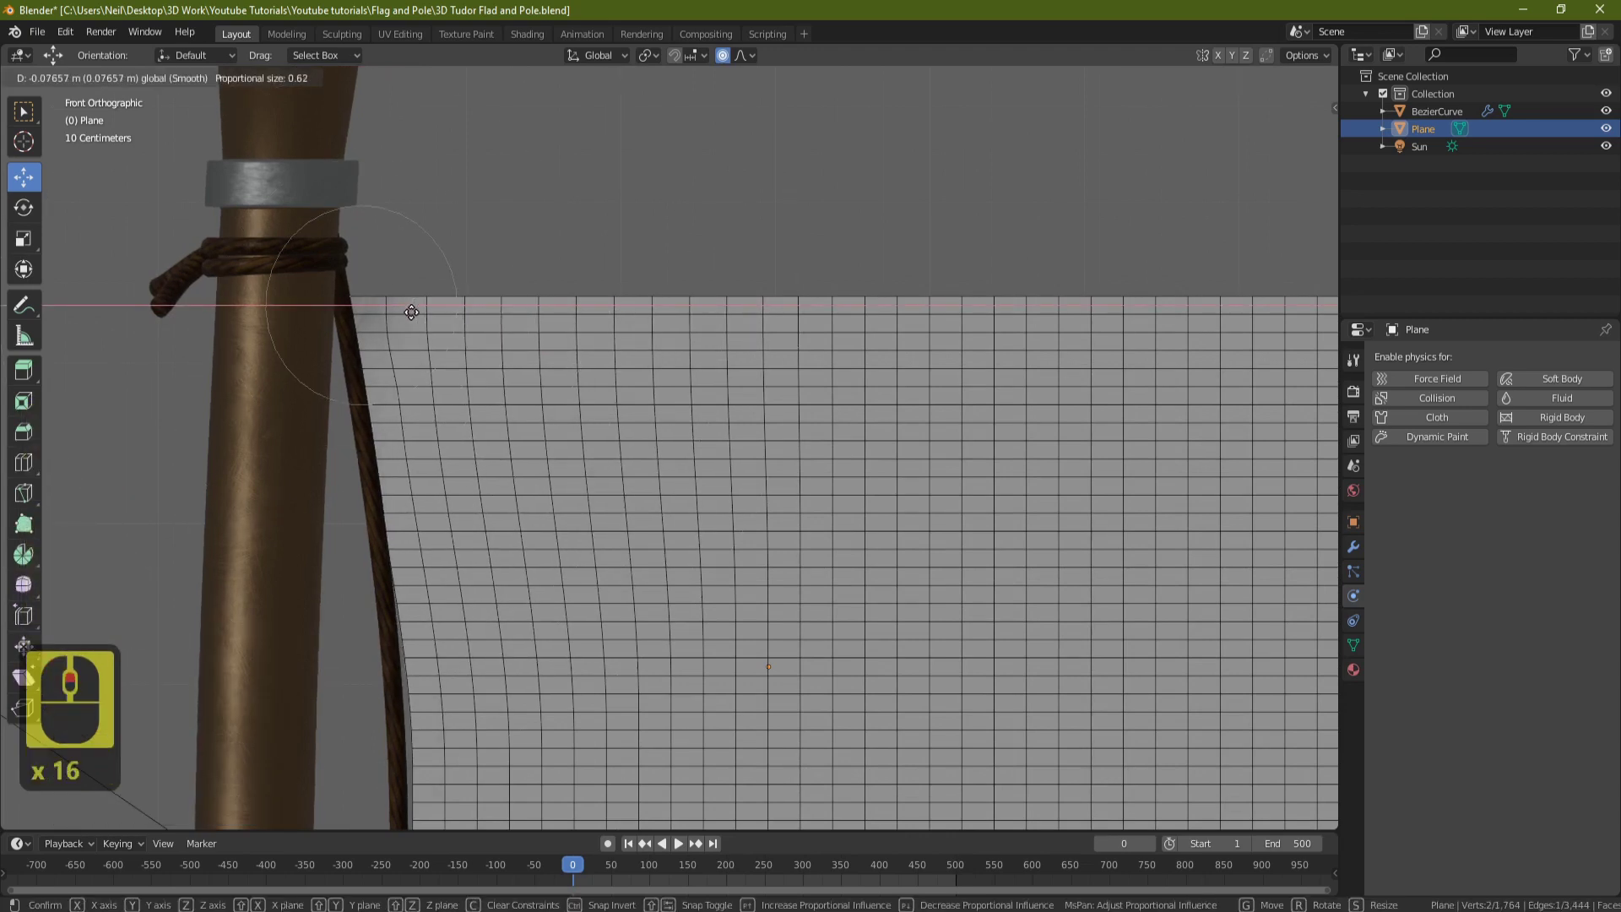
pyautogui.click(411, 312)
# Step: Pull two edges midway down the flag's pole-side border onto the rope, moving the lower one about 0.07 m
pyautogui.keyDown('shift'); pyautogui.moveTo(347, 304); pyautogui.dragTo(399, 110, button='middle'); pyautogui.keyUp('shift')
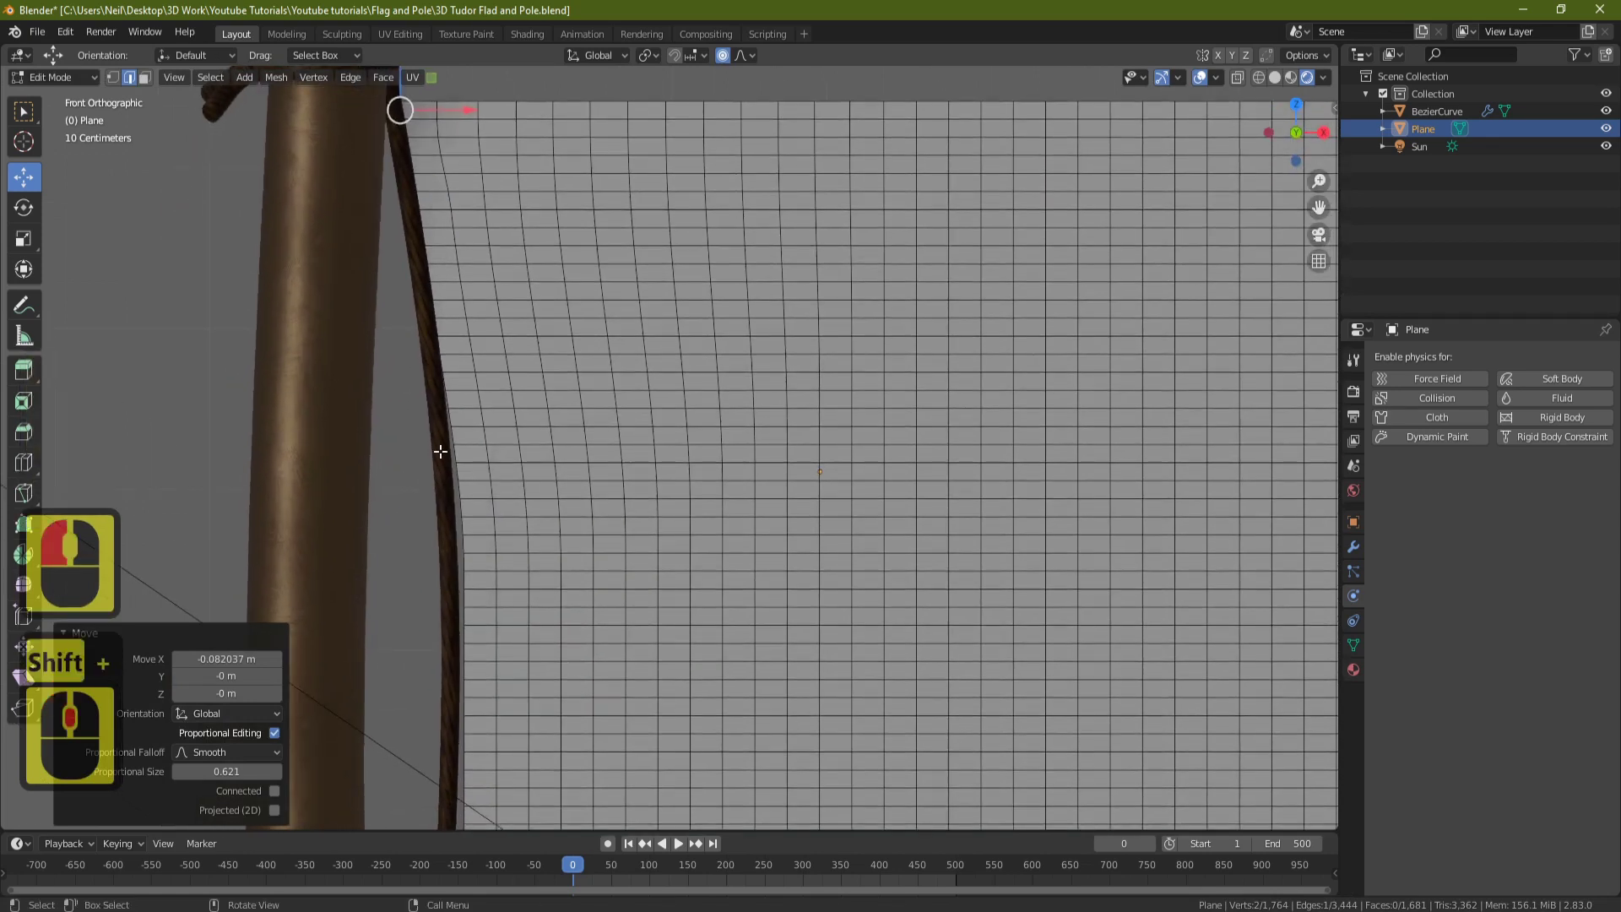
pyautogui.click(459, 491)
pyautogui.moveTo(521, 490); pyautogui.dragTo(515, 505)
pyautogui.click(461, 617)
pyautogui.moveTo(523, 617); pyautogui.dragTo(513, 631)
# Step: Pull two edges near the lower end of the flag's pole-side border about 0.08 m each toward the rope
pyautogui.keyDown('shift'); pyautogui.moveTo(513, 630); pyautogui.dragTo(517, 408, button='middle'); pyautogui.keyUp('shift')
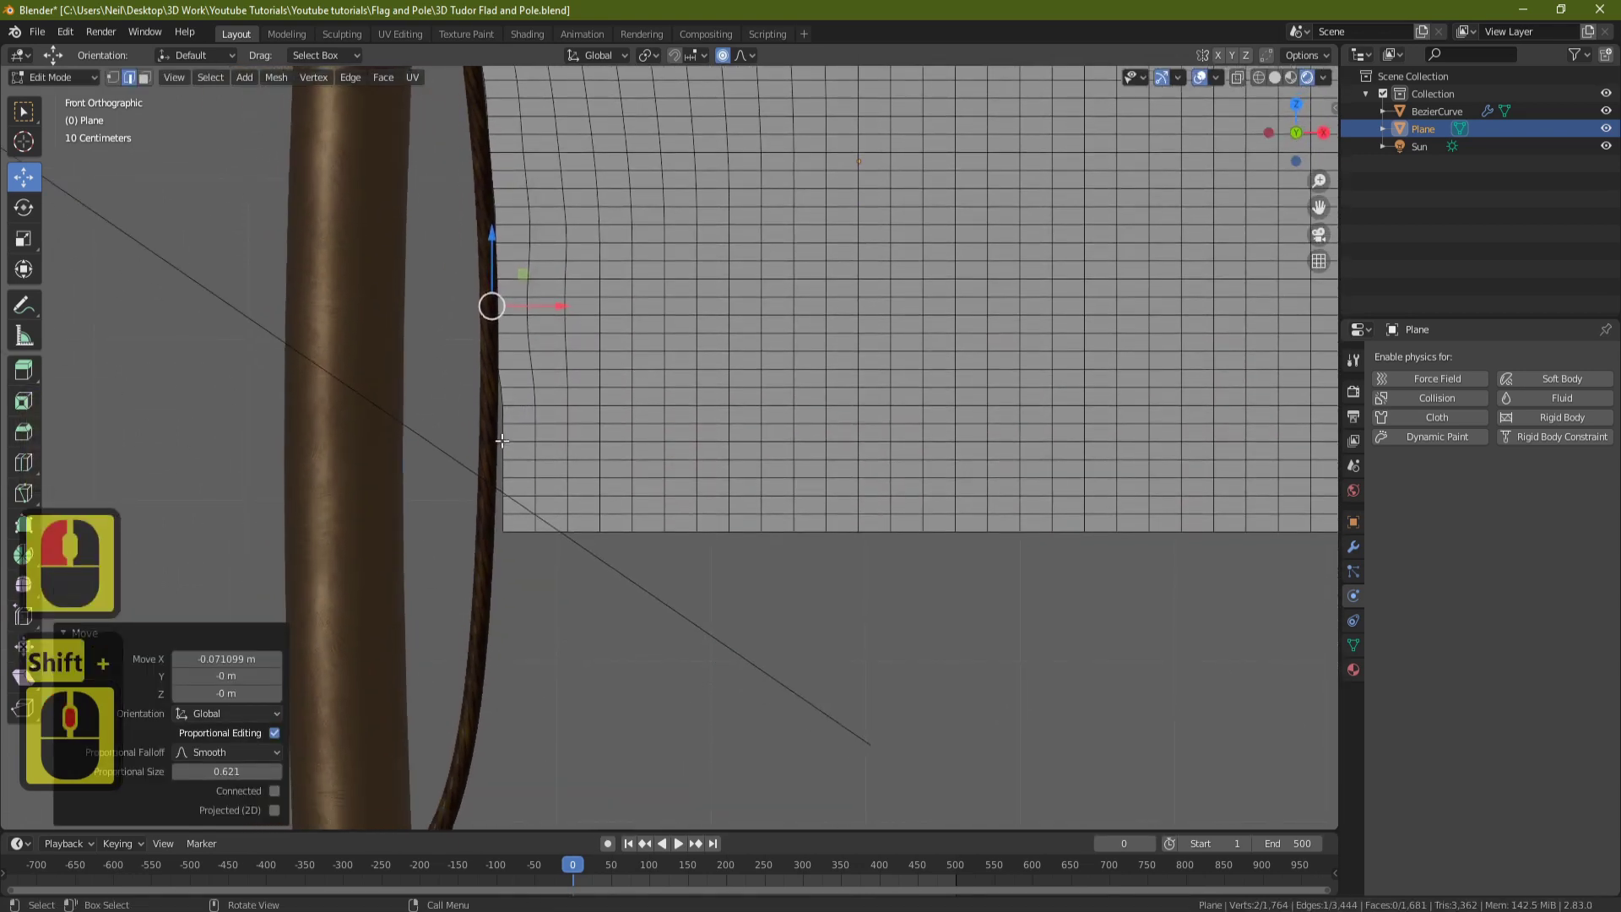
pyautogui.click(504, 434)
pyautogui.moveTo(578, 441); pyautogui.dragTo(544, 438)
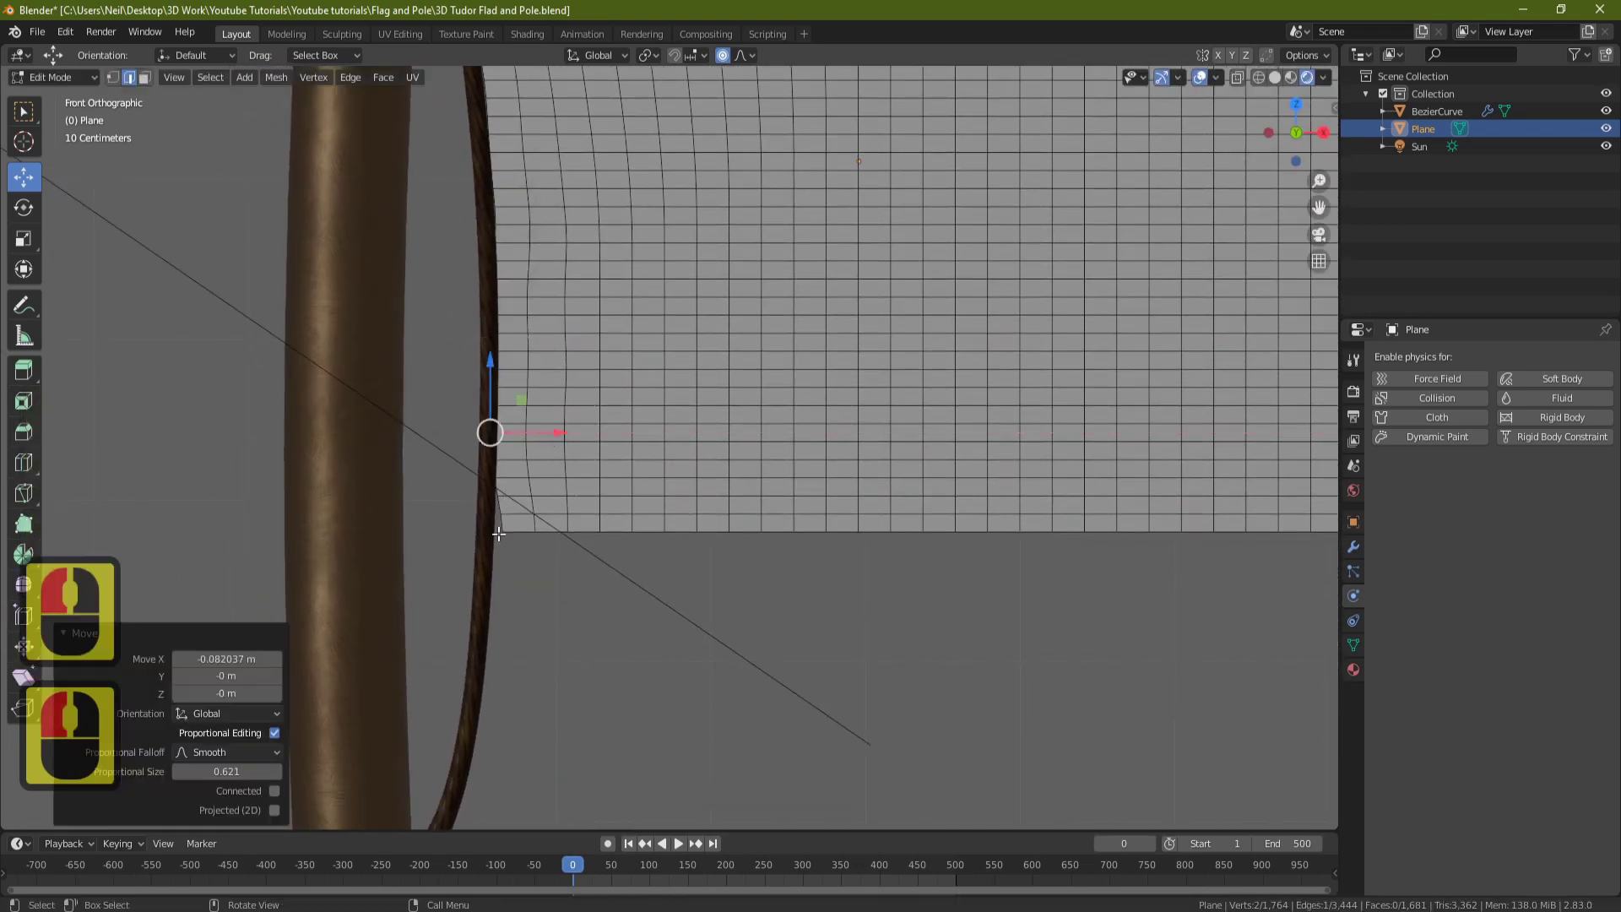
pyautogui.click(502, 523)
pyautogui.moveTo(558, 513); pyautogui.dragTo(549, 517)
# Step: Return to Object Mode and hide the flagpole object
pyautogui.scroll(-3, 647, 374)
pyautogui.keyDown('shift'); pyautogui.moveTo(648, 374); pyautogui.dragTo(650, 544, button='middle'); pyautogui.keyUp('shift')
pyautogui.scroll(-3, 650, 545)
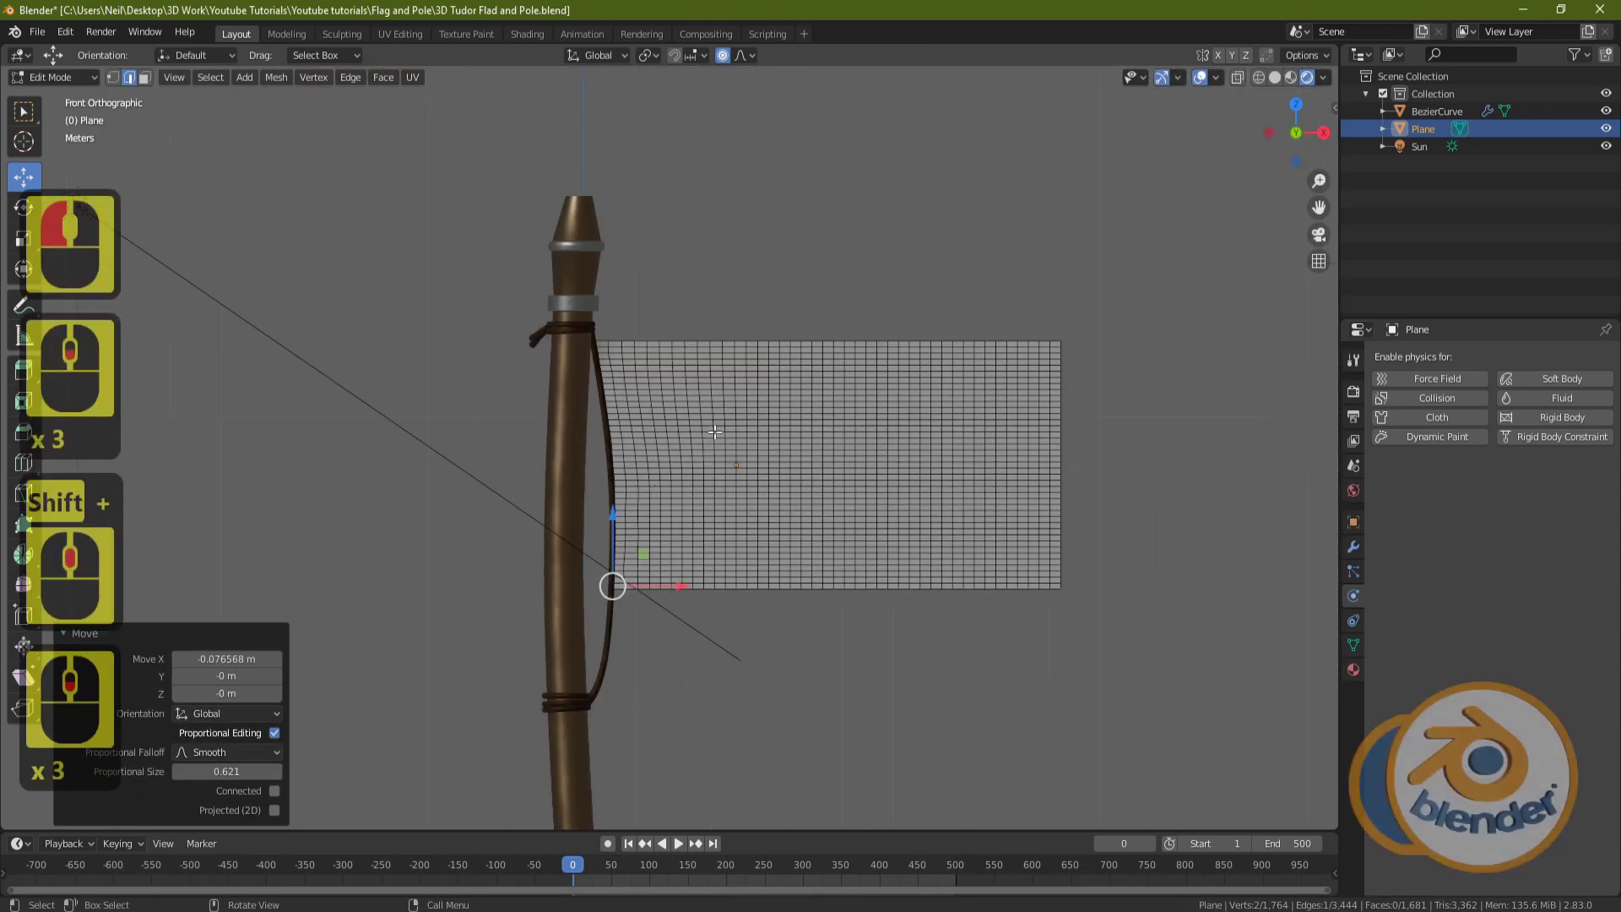
pyautogui.press('Tab')
pyautogui.click(583, 269)
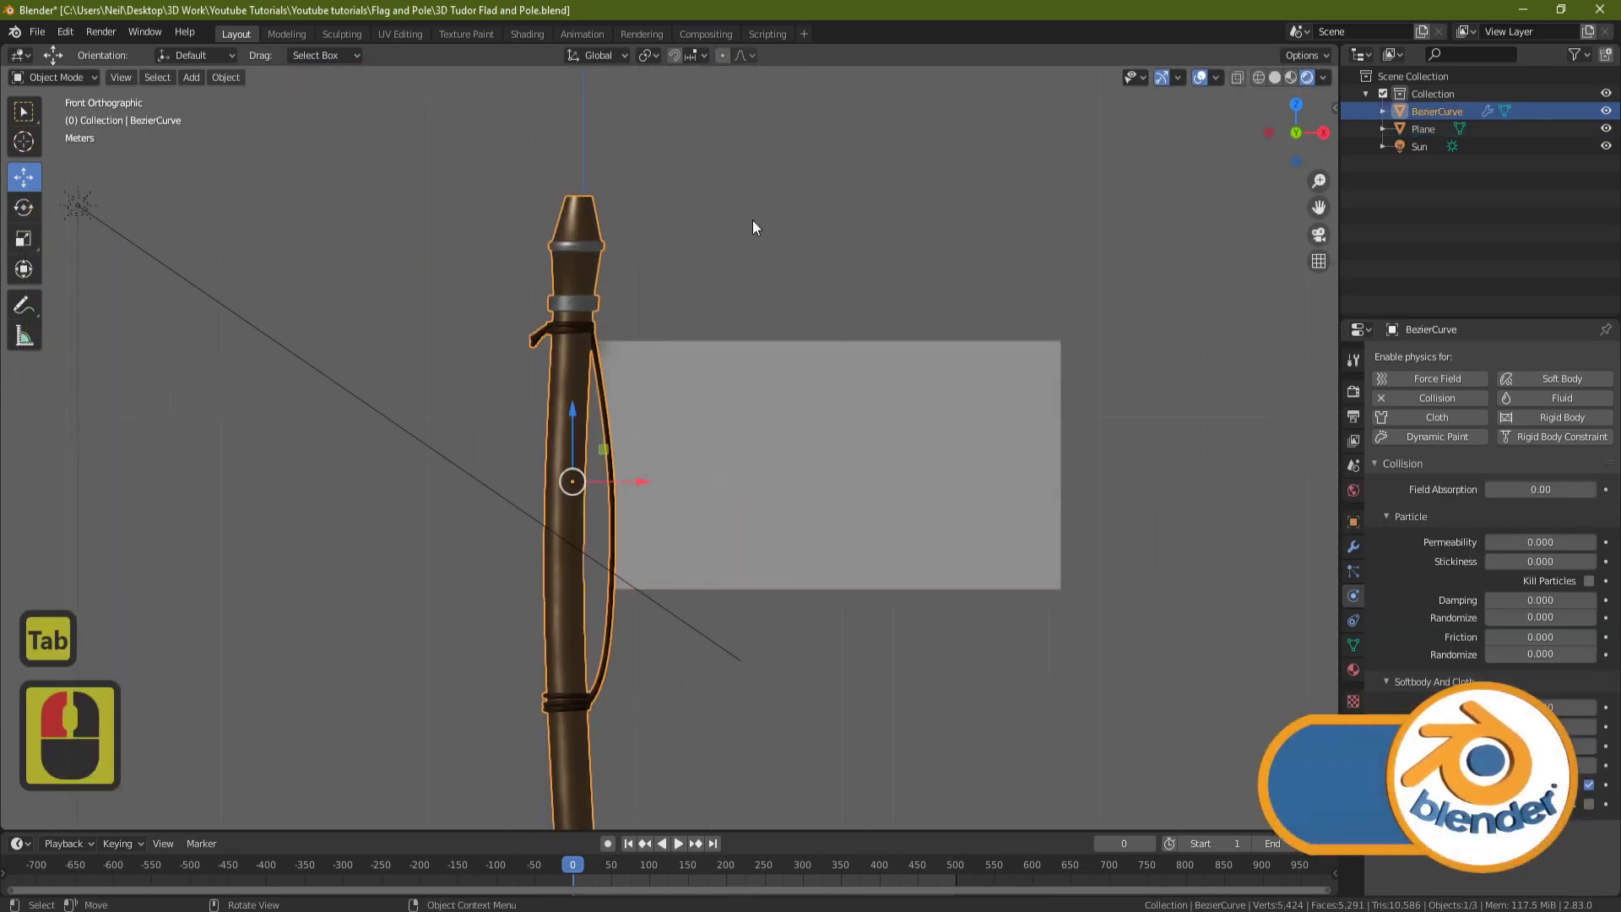
pyautogui.press('h')
pyautogui.keyDown('shift'); pyautogui.moveTo(775, 410); pyautogui.dragTo(690, 355, button='middle'); pyautogui.keyUp('shift')
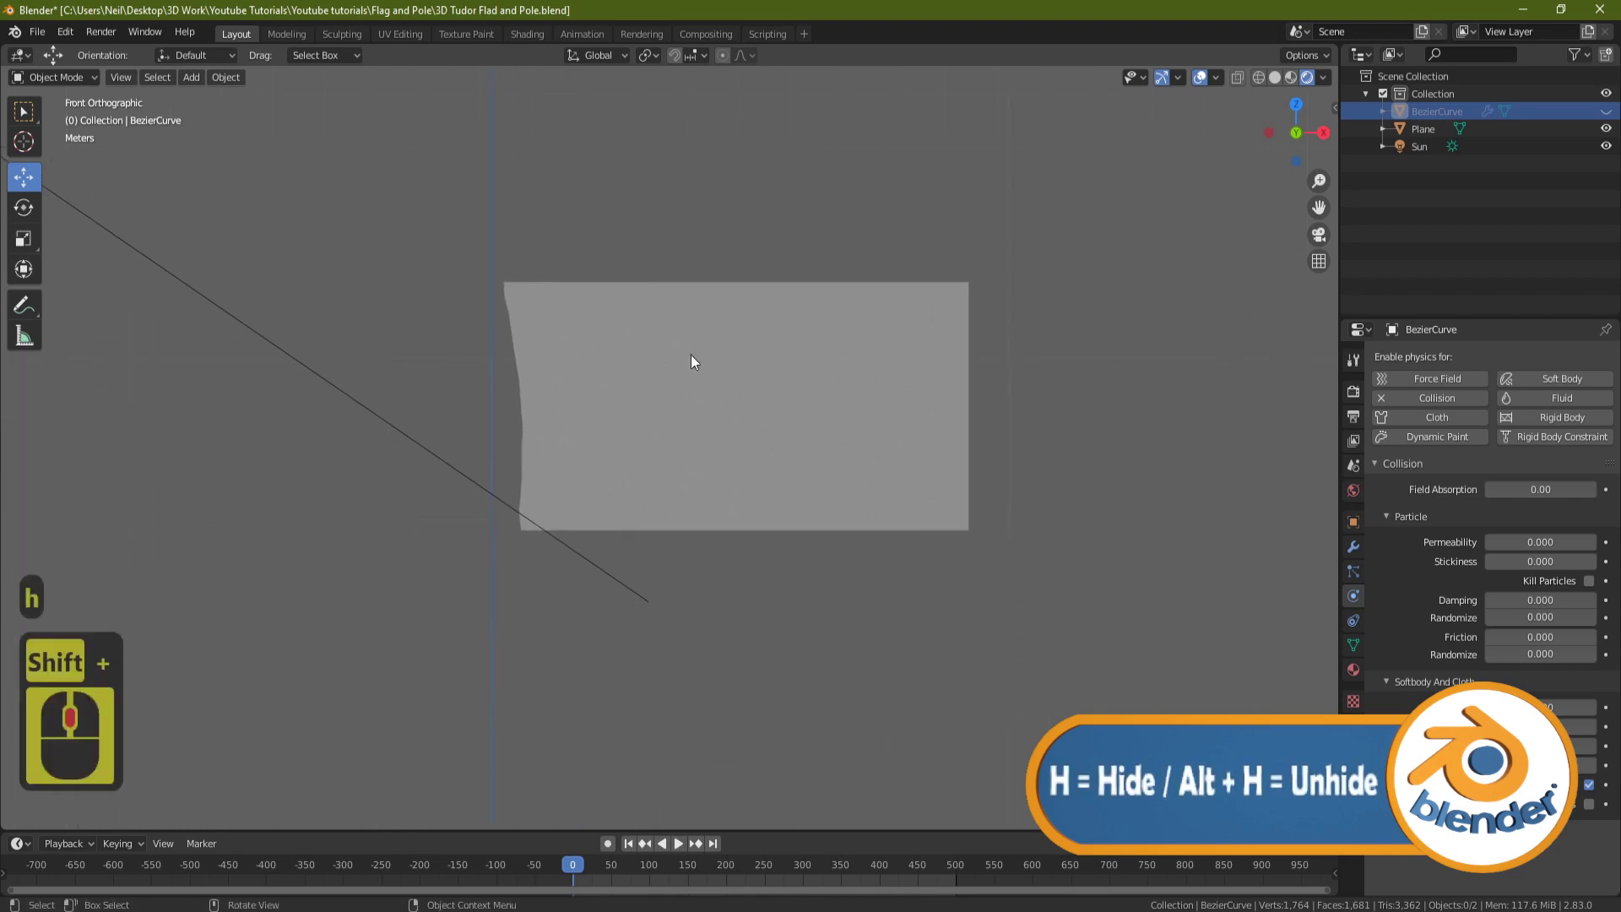
# Step: Enter Edit Mode on the flag plane and select the entire edge loop along its pole-side border
pyautogui.click(636, 383)
pyautogui.press('Tab')
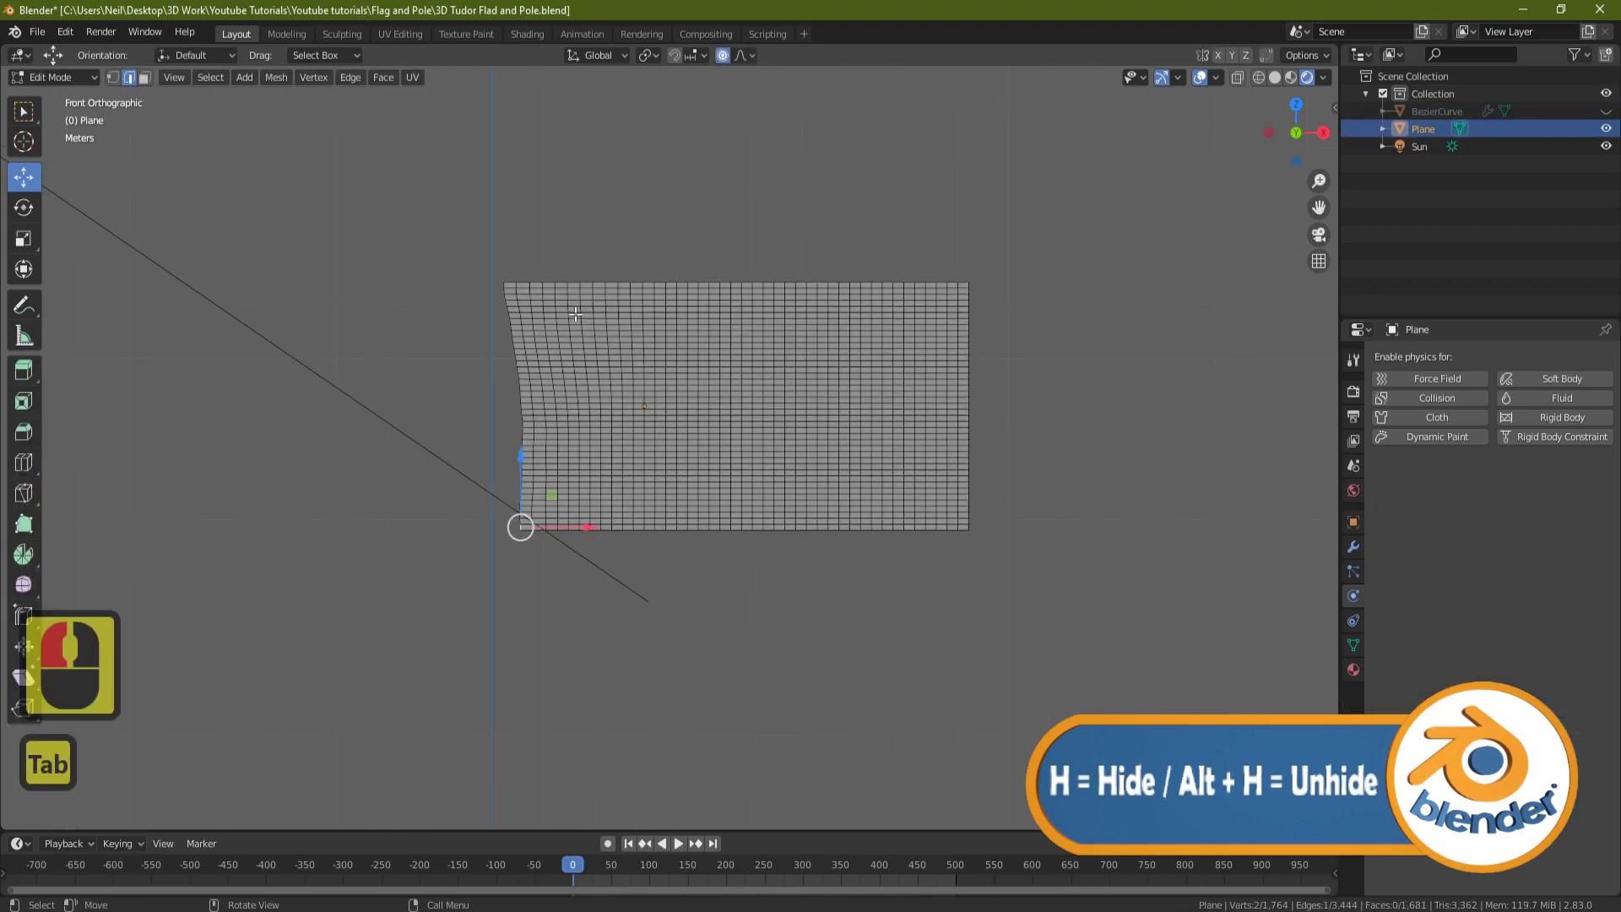
pyautogui.keyDown('shift'); pyautogui.moveTo(330, 279); pyautogui.dragTo(363, 322, button='middle'); pyautogui.keyUp('shift')
pyautogui.scroll(4, 363, 321)
pyautogui.keyDown('alt'); pyautogui.keyDown('shift'); pyautogui.click(425, 374); pyautogui.keyUp('shift'); pyautogui.keyUp('alt')
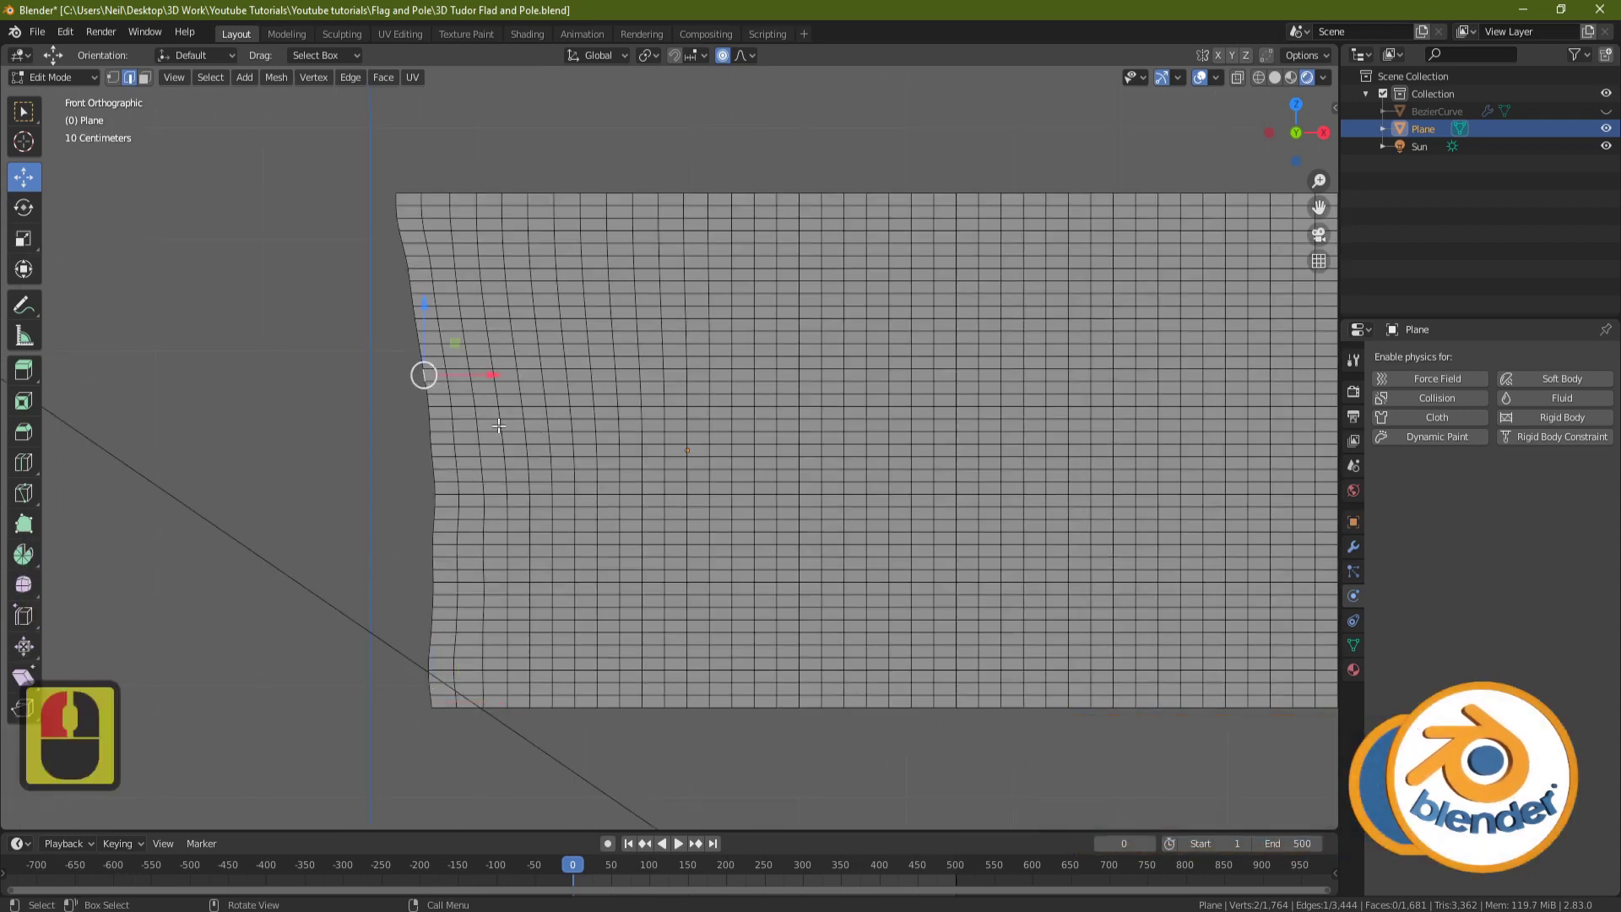
pyautogui.keyDown('alt'); pyautogui.keyDown('shift'); pyautogui.click(430, 438); pyautogui.keyUp('shift'); pyautogui.keyUp('alt')
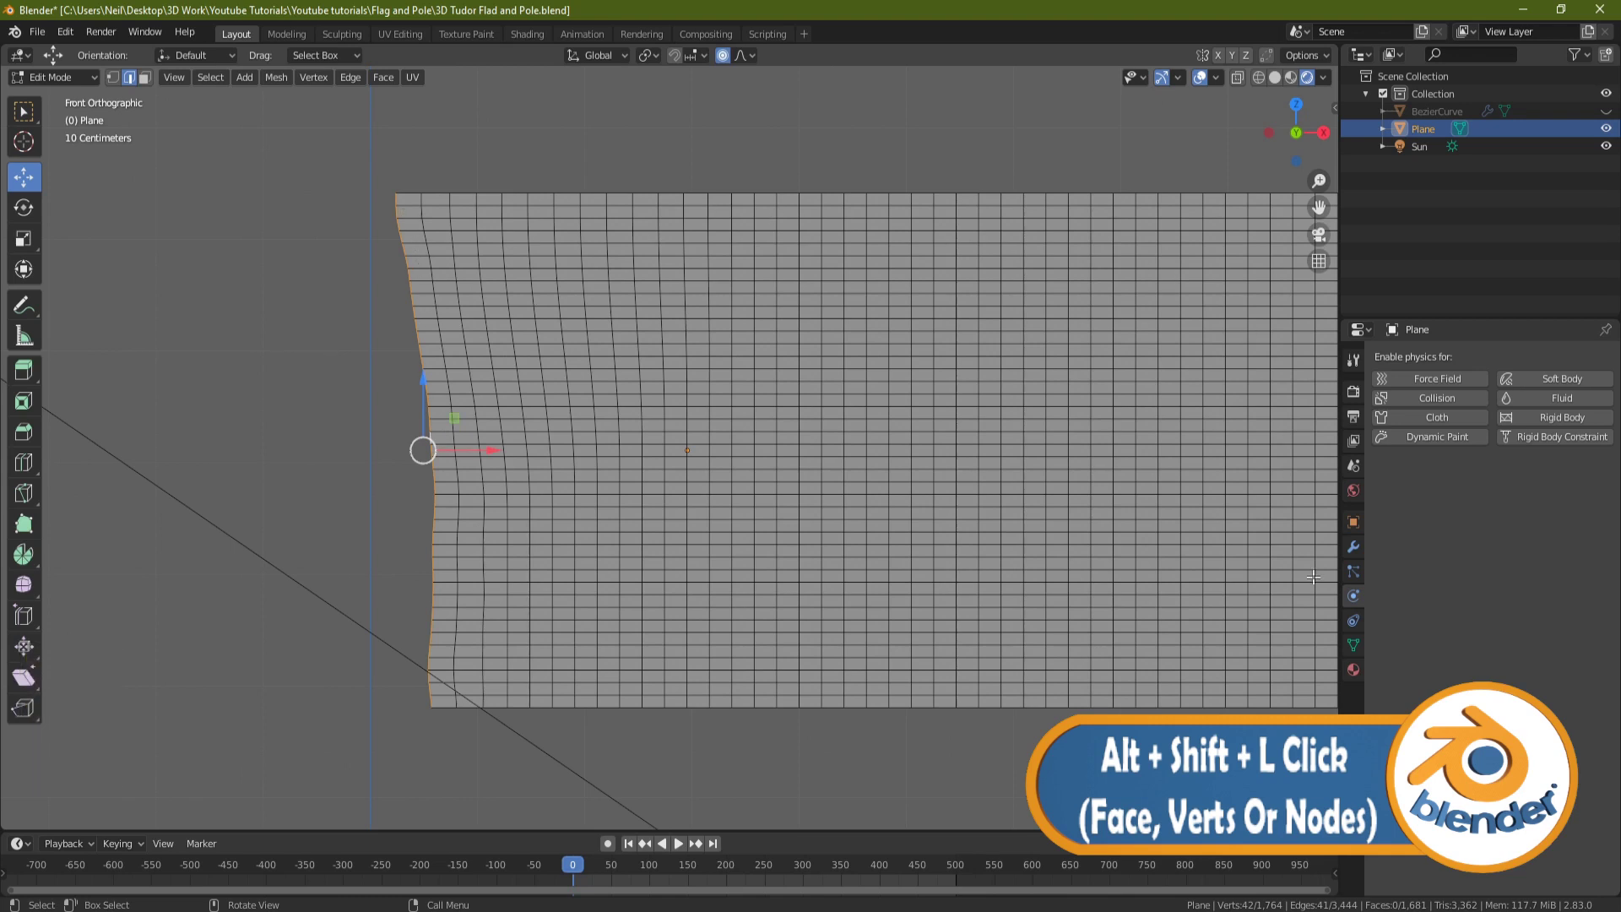
# Step: Create a vertex group named Flag and assign the selected pole-side border to it
pyautogui.click(1354, 644)
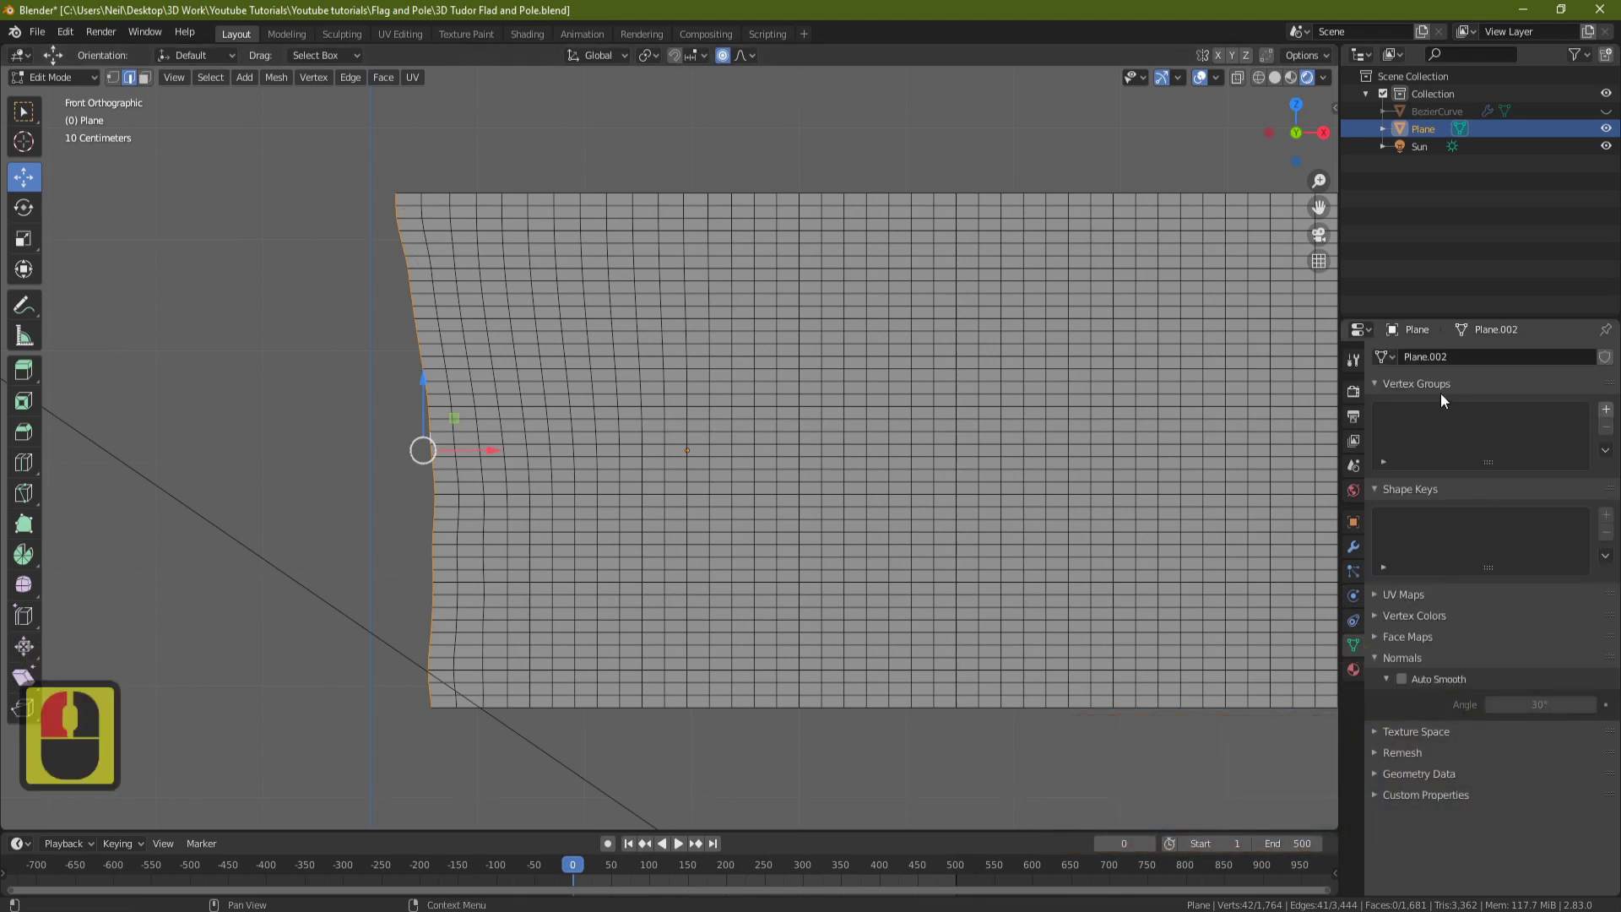
pyautogui.click(1604, 412)
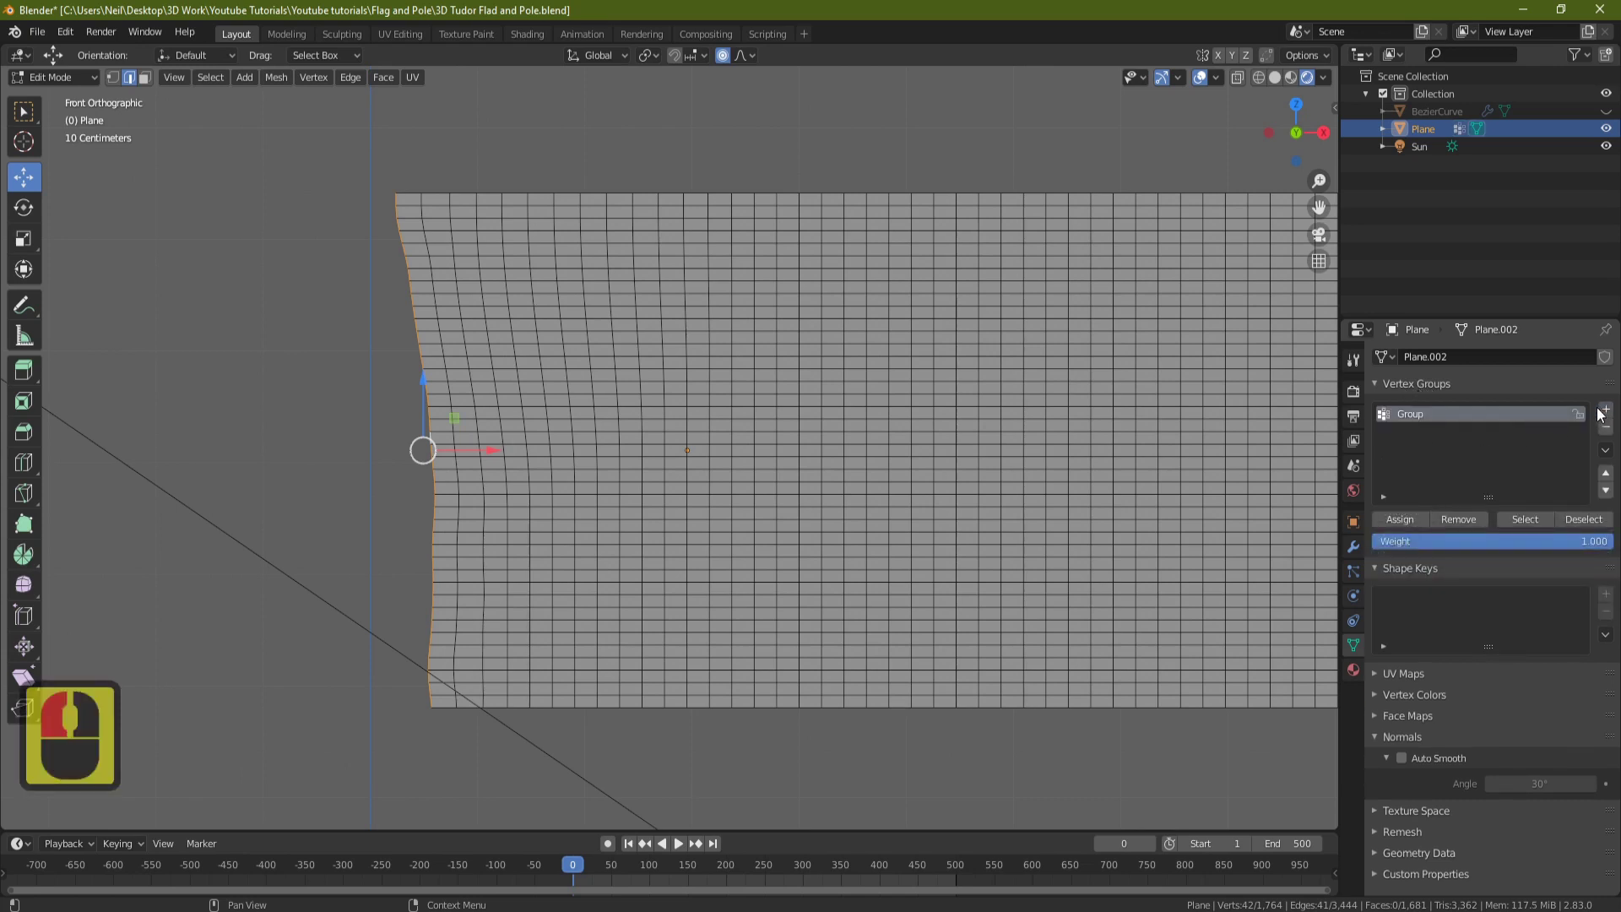
pyautogui.doubleClick(1429, 413)
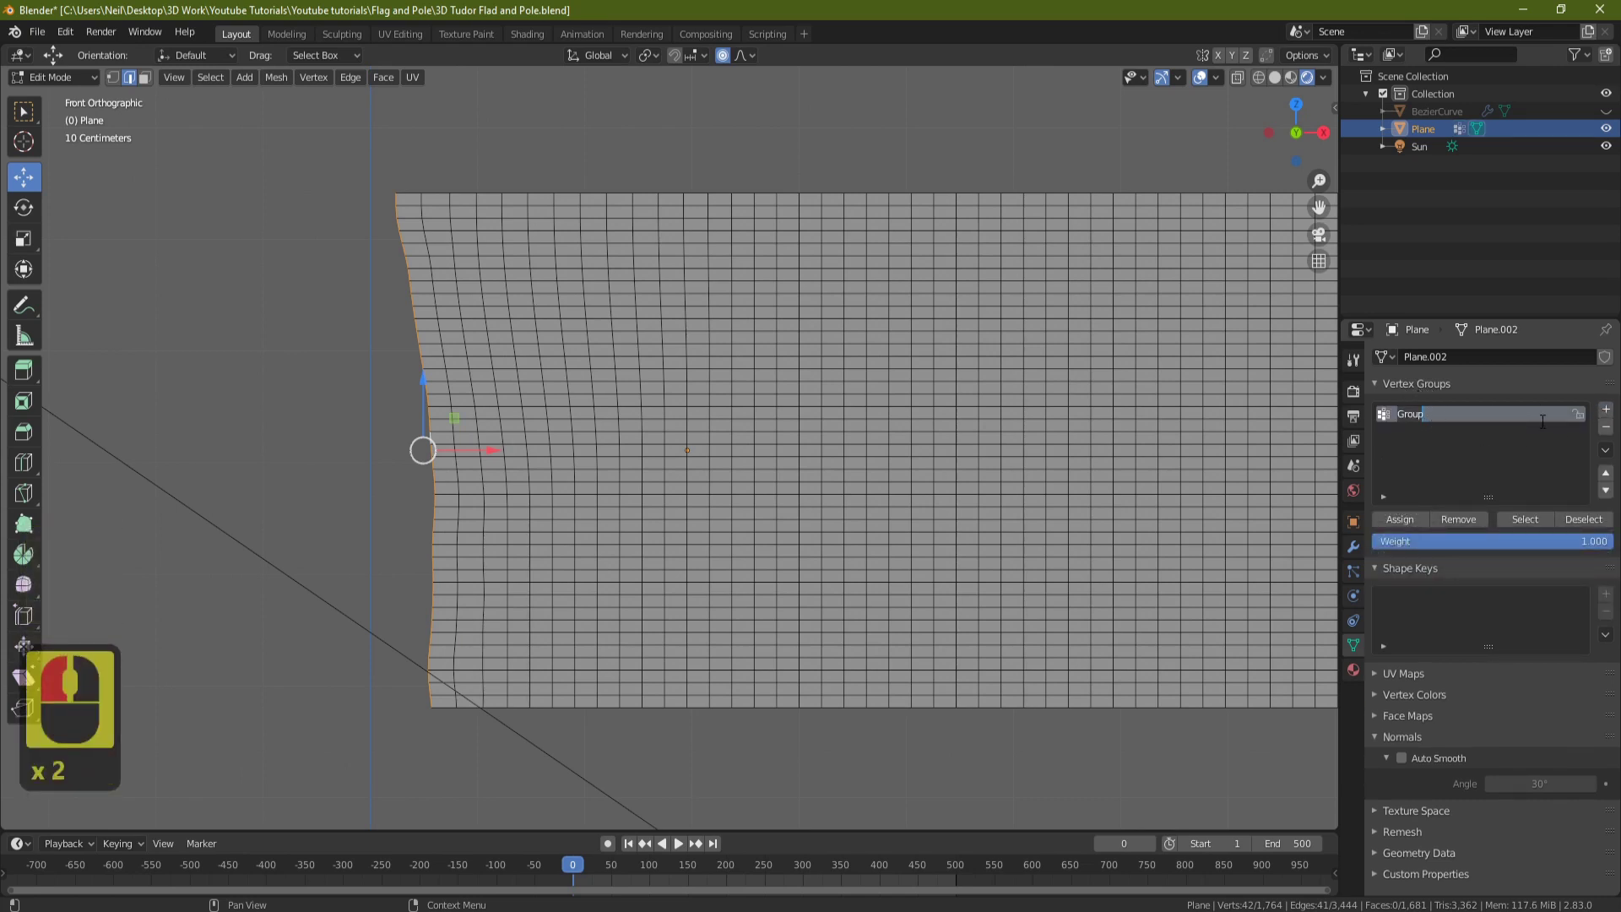
pyautogui.write('Flag')
pyautogui.press('Return')
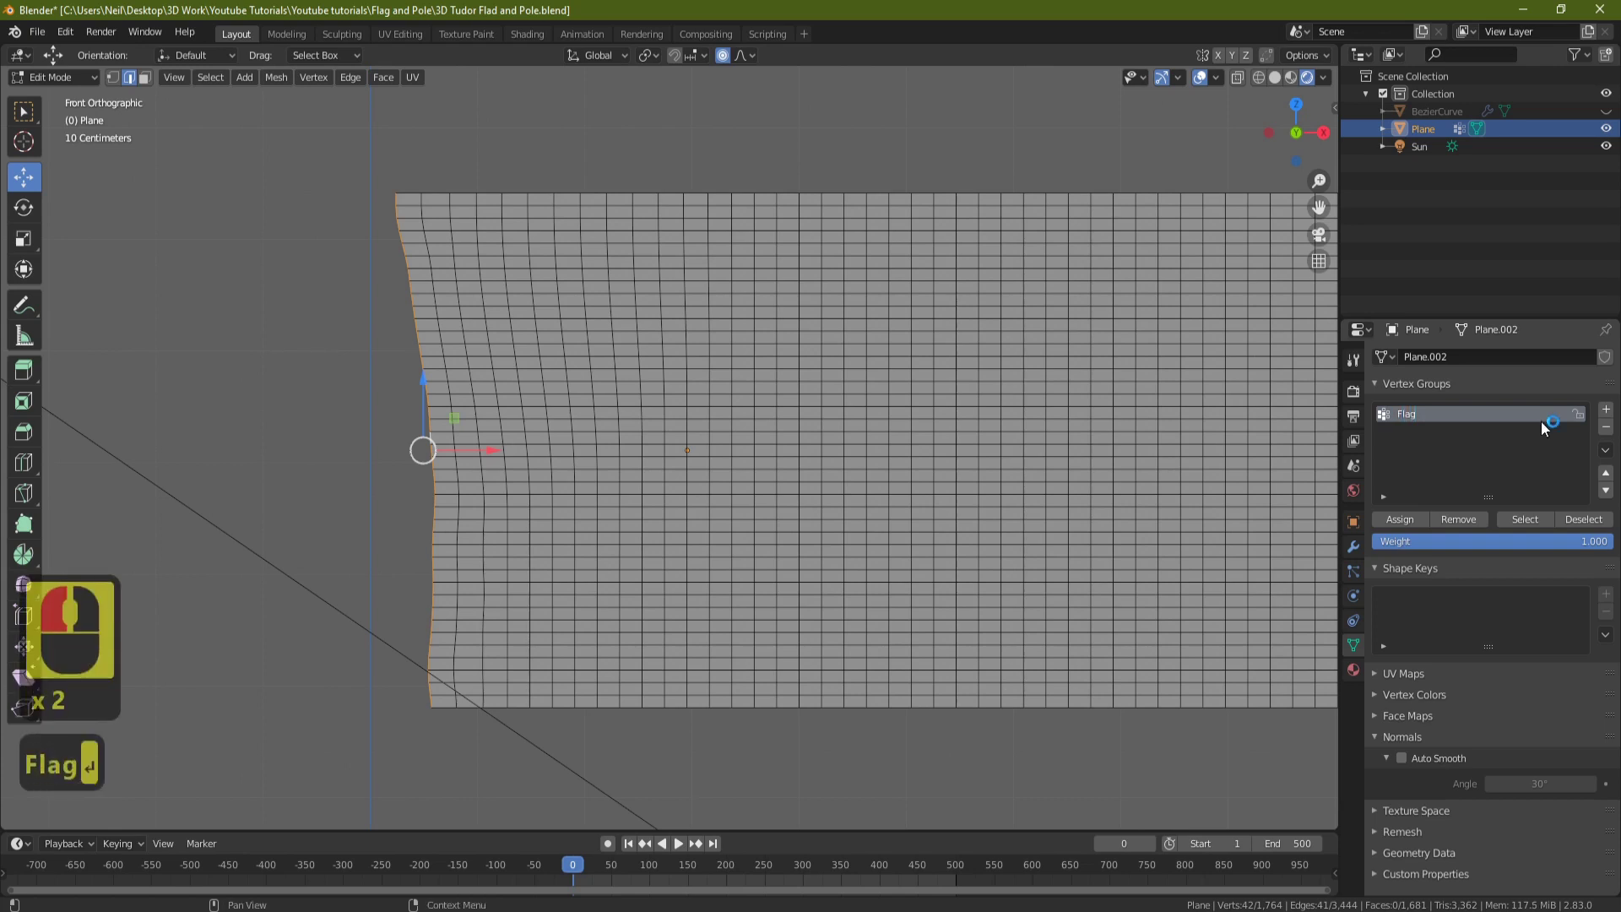
pyautogui.click(1401, 522)
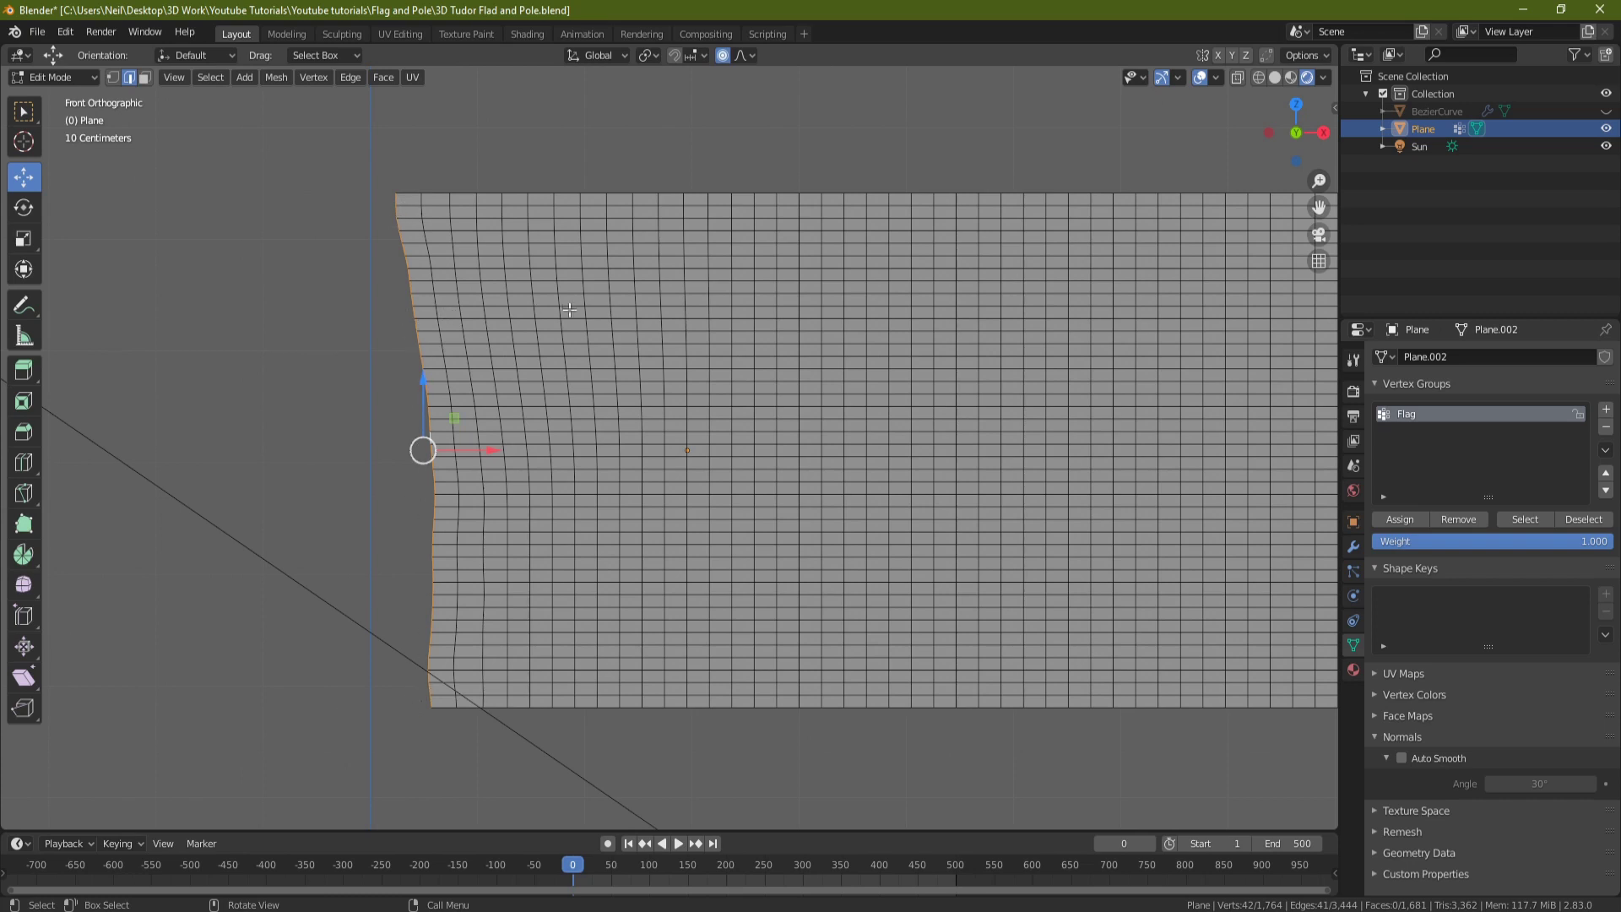
# Step: Return to Object Mode and unhide the flagpole object
pyautogui.press('Tab')
pyautogui.scroll(-5, 569, 312)
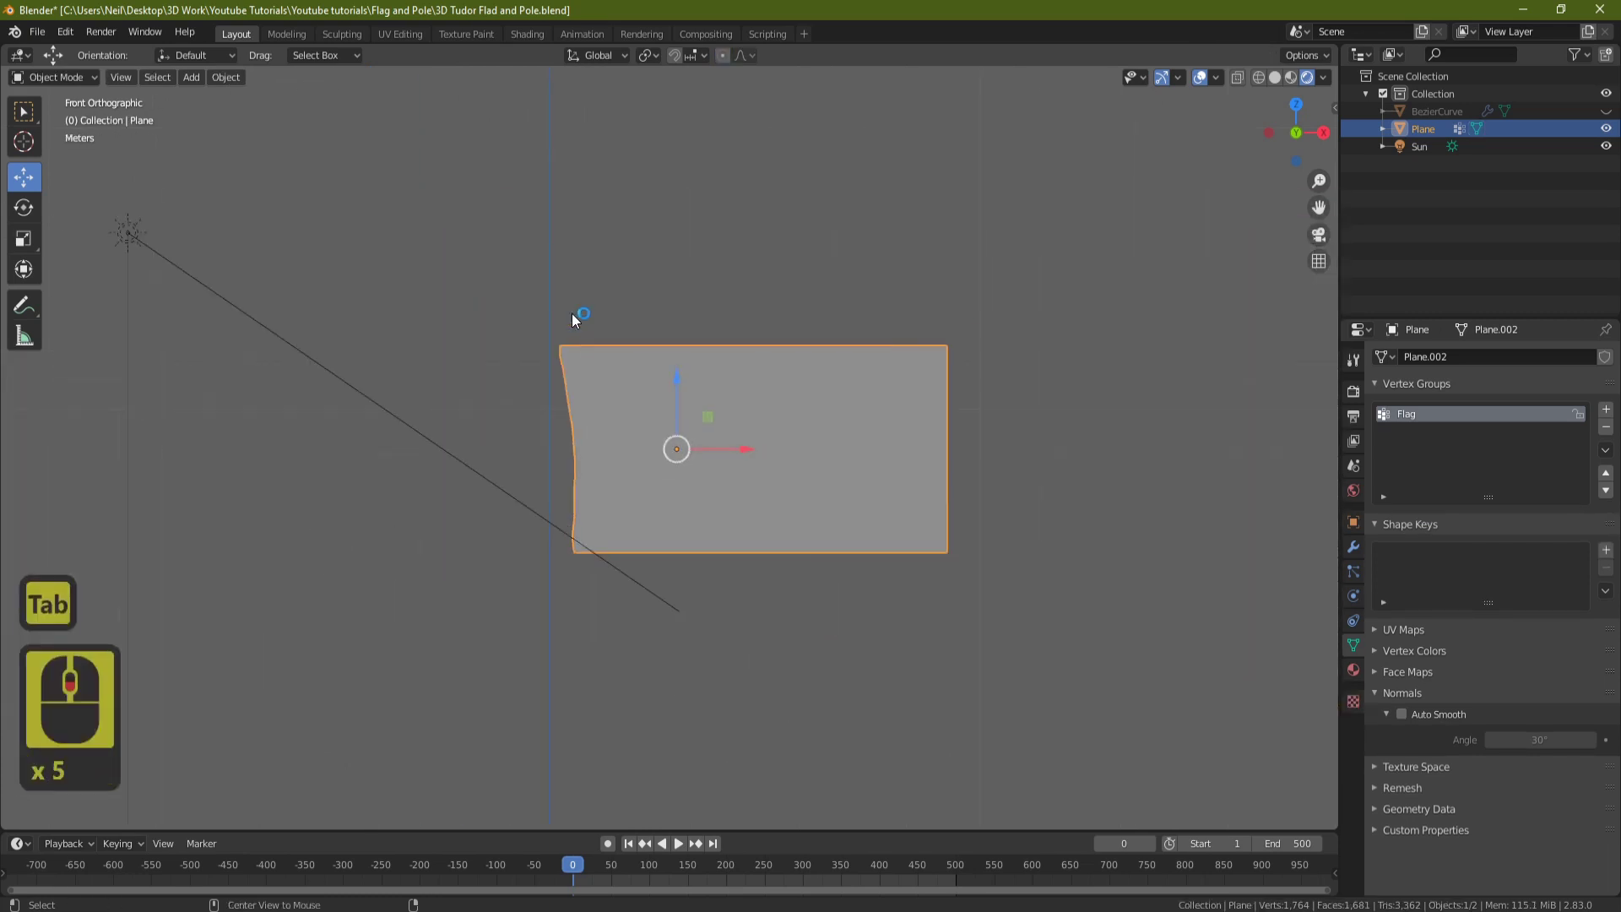
pyautogui.hotkey('alt', 'h')
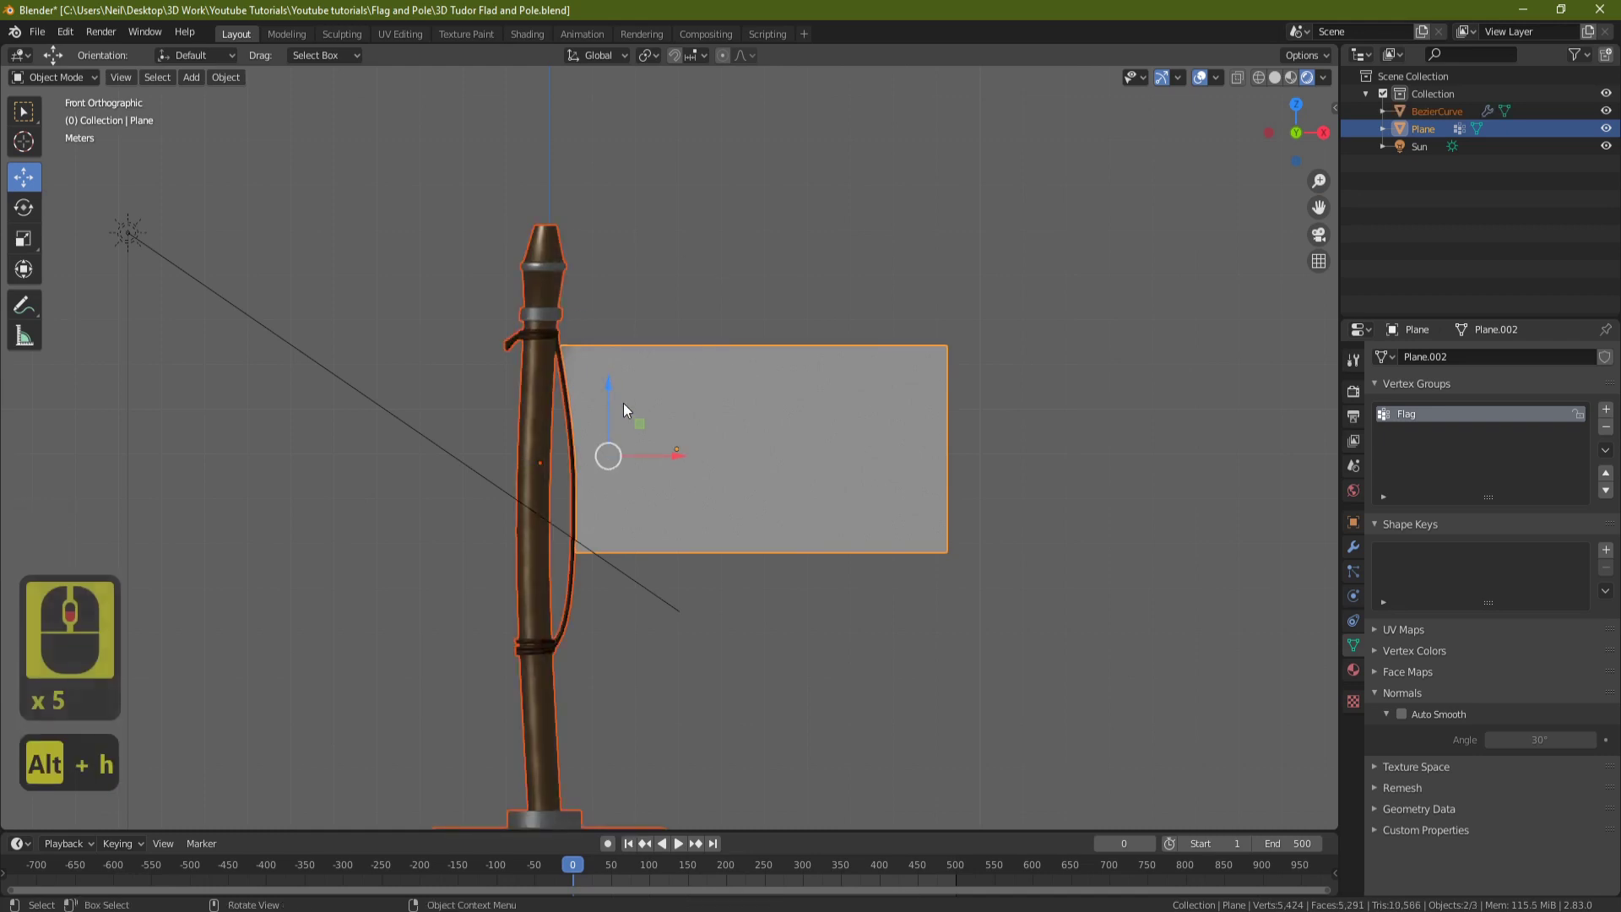
pyautogui.keyDown('shift'); pyautogui.moveTo(741, 561); pyautogui.dragTo(752, 554, button='middle'); pyautogui.keyUp('shift')
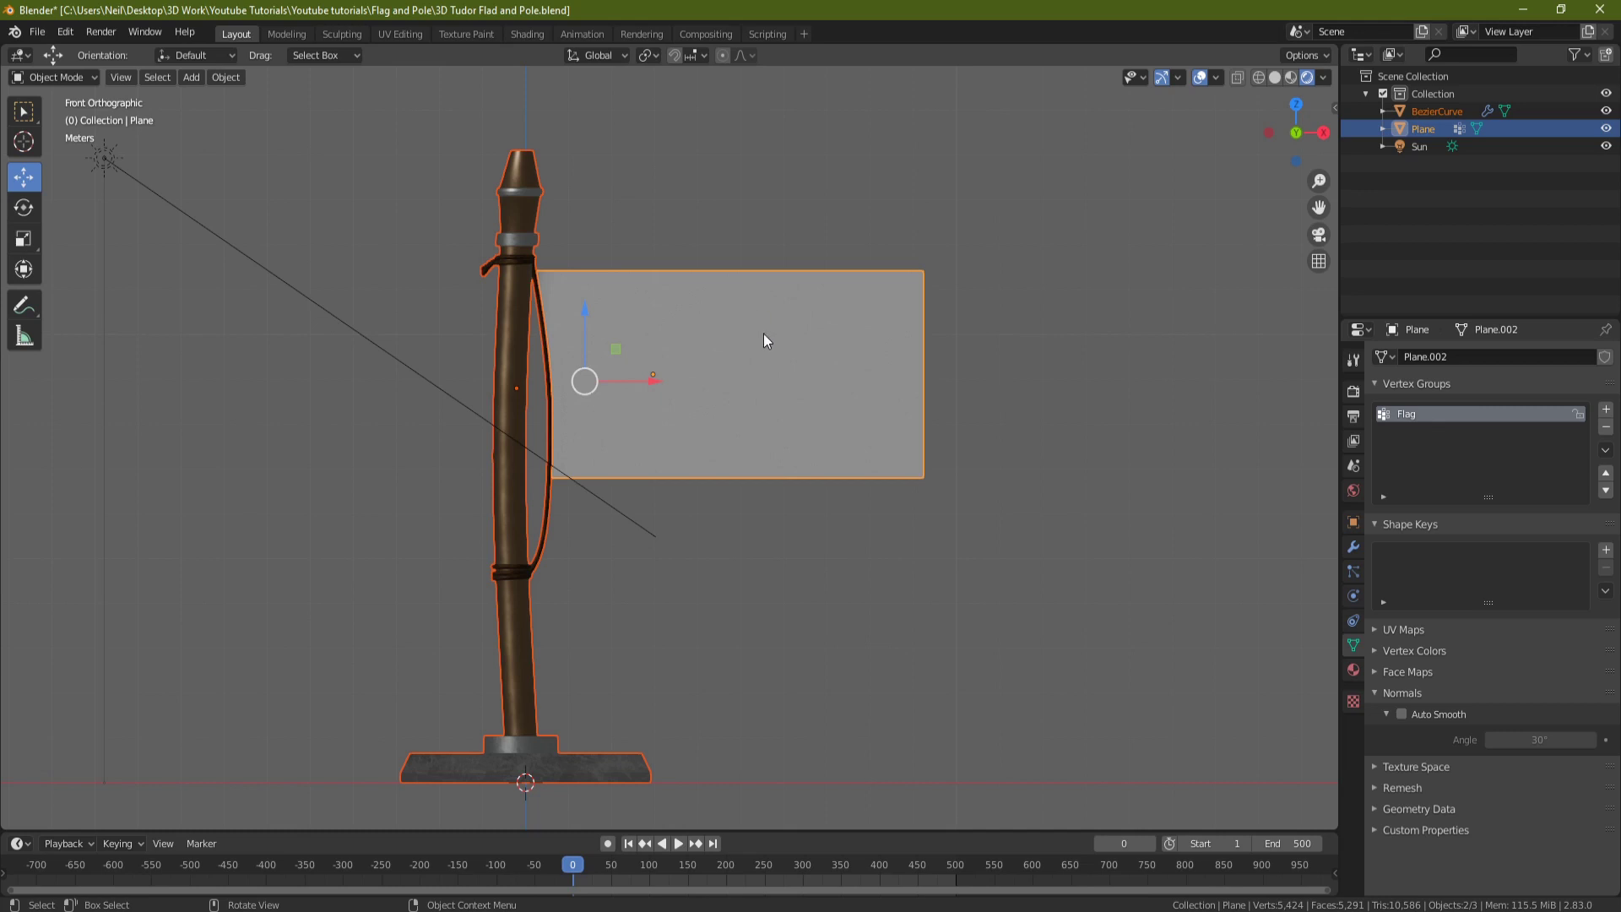
# Step: Select all of the flag plane's mesh and UV-map it with Project From View in the front view
pyautogui.click(723, 369)
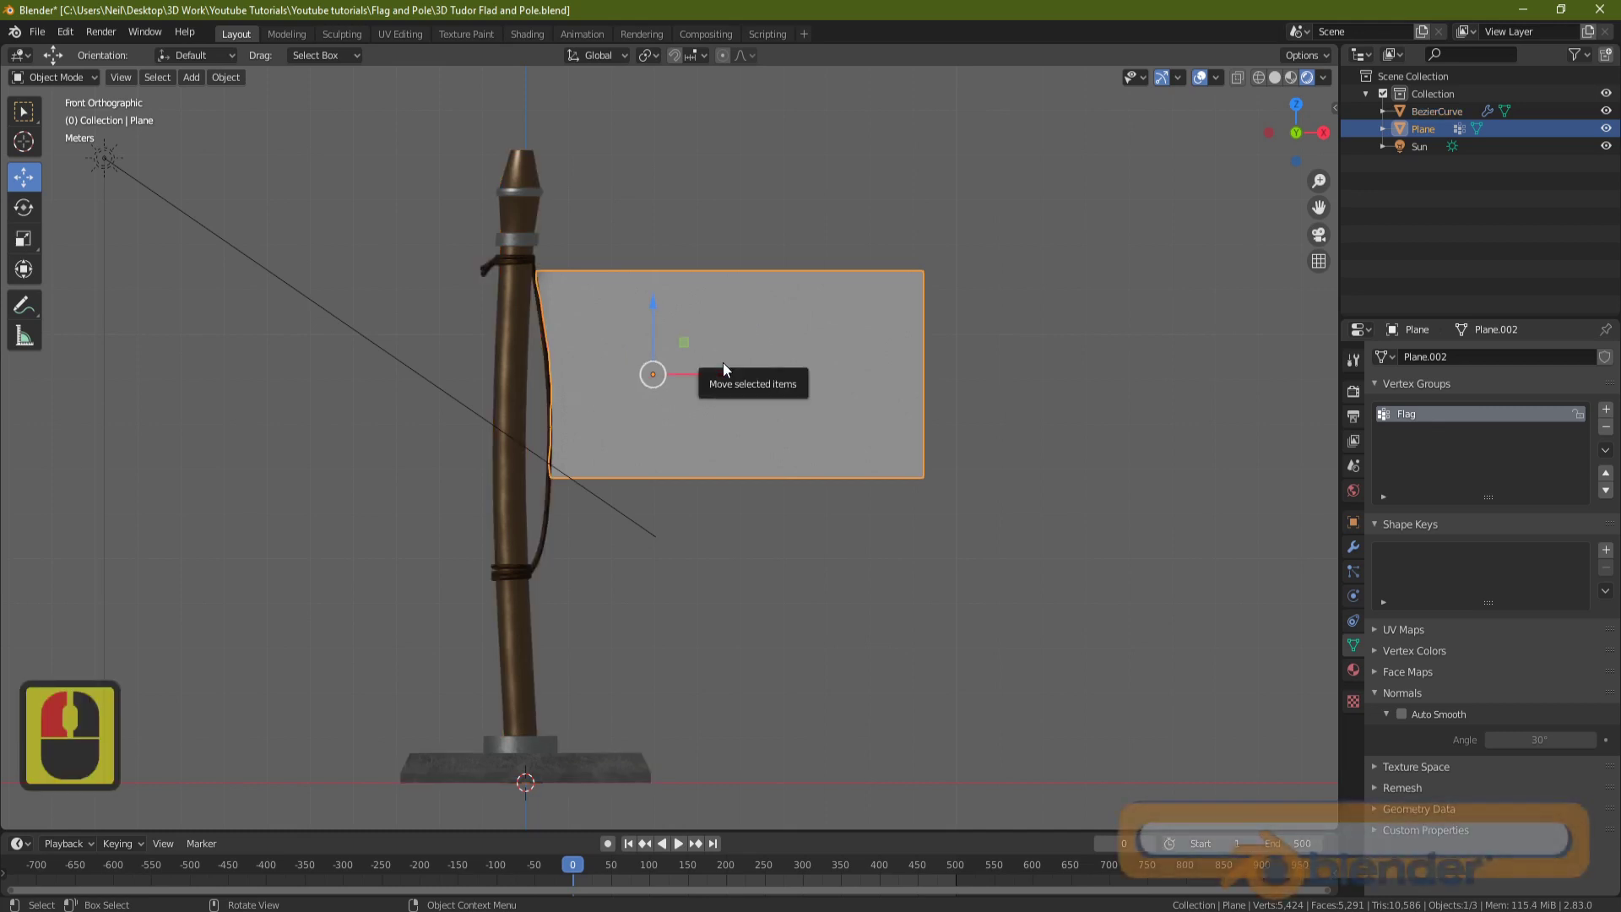
pyautogui.press('Tab')
pyautogui.press('a')
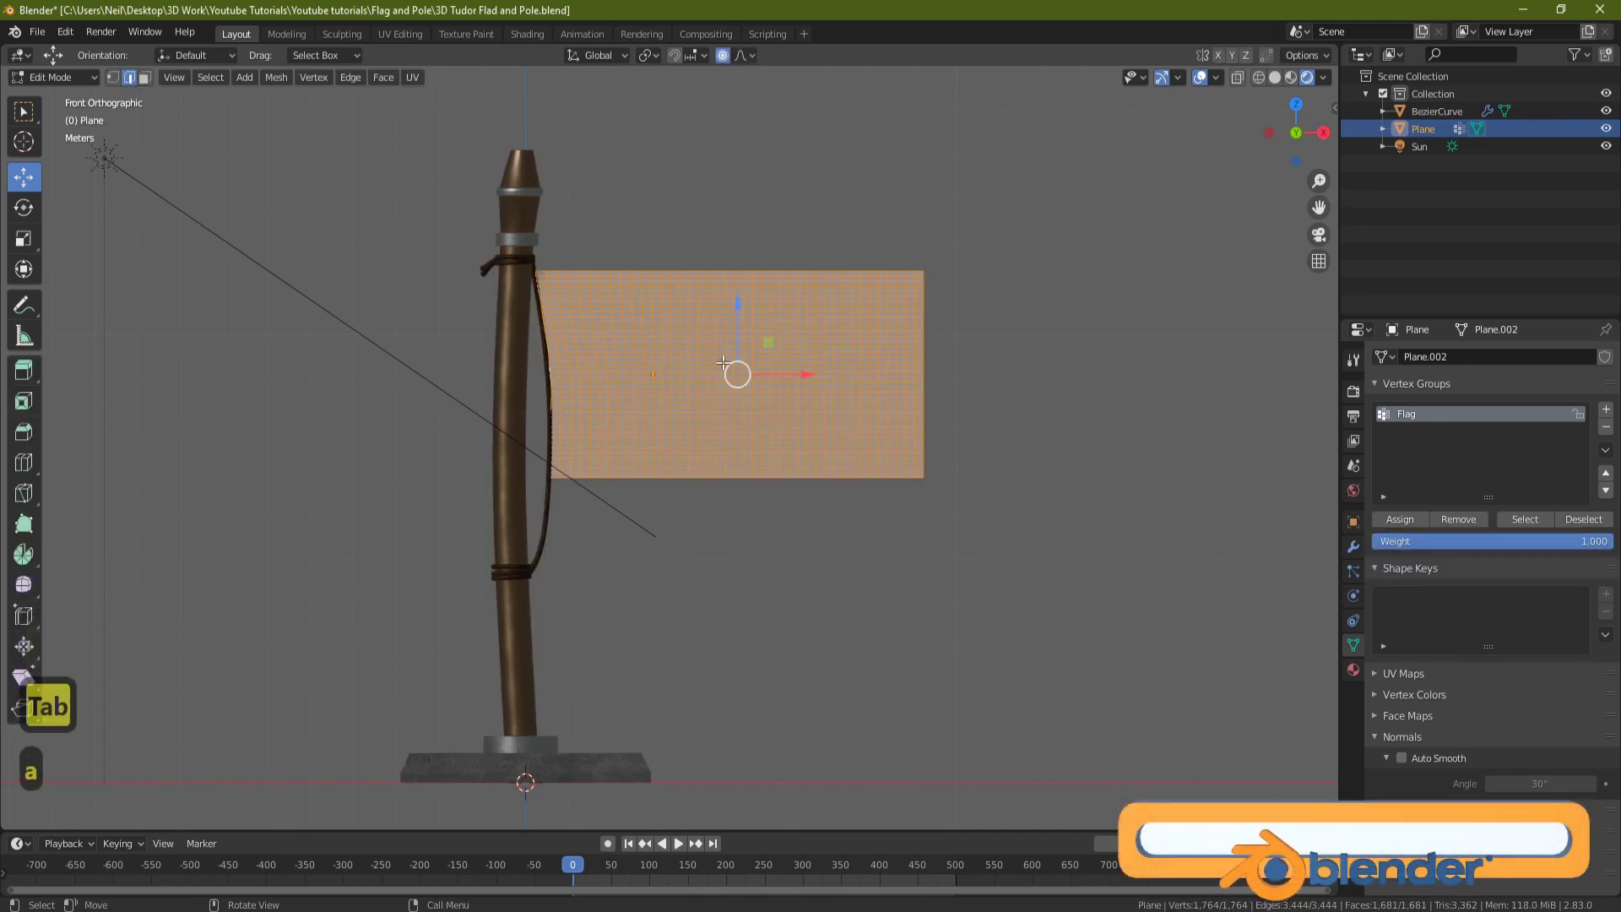
pyautogui.press('KP_1')
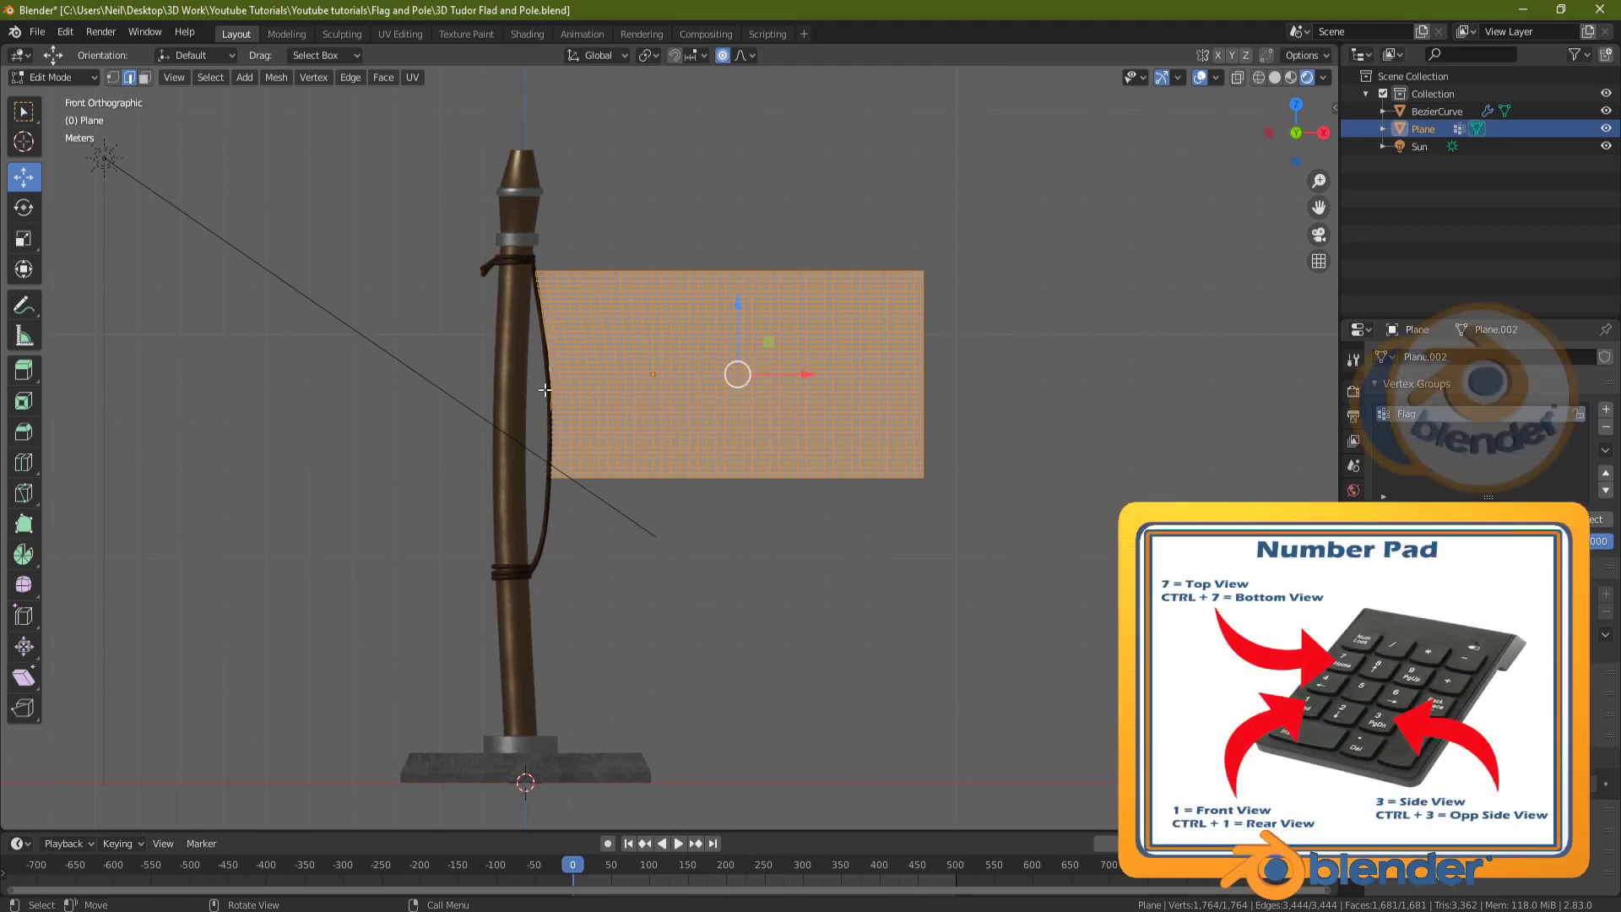
pyautogui.press('u')
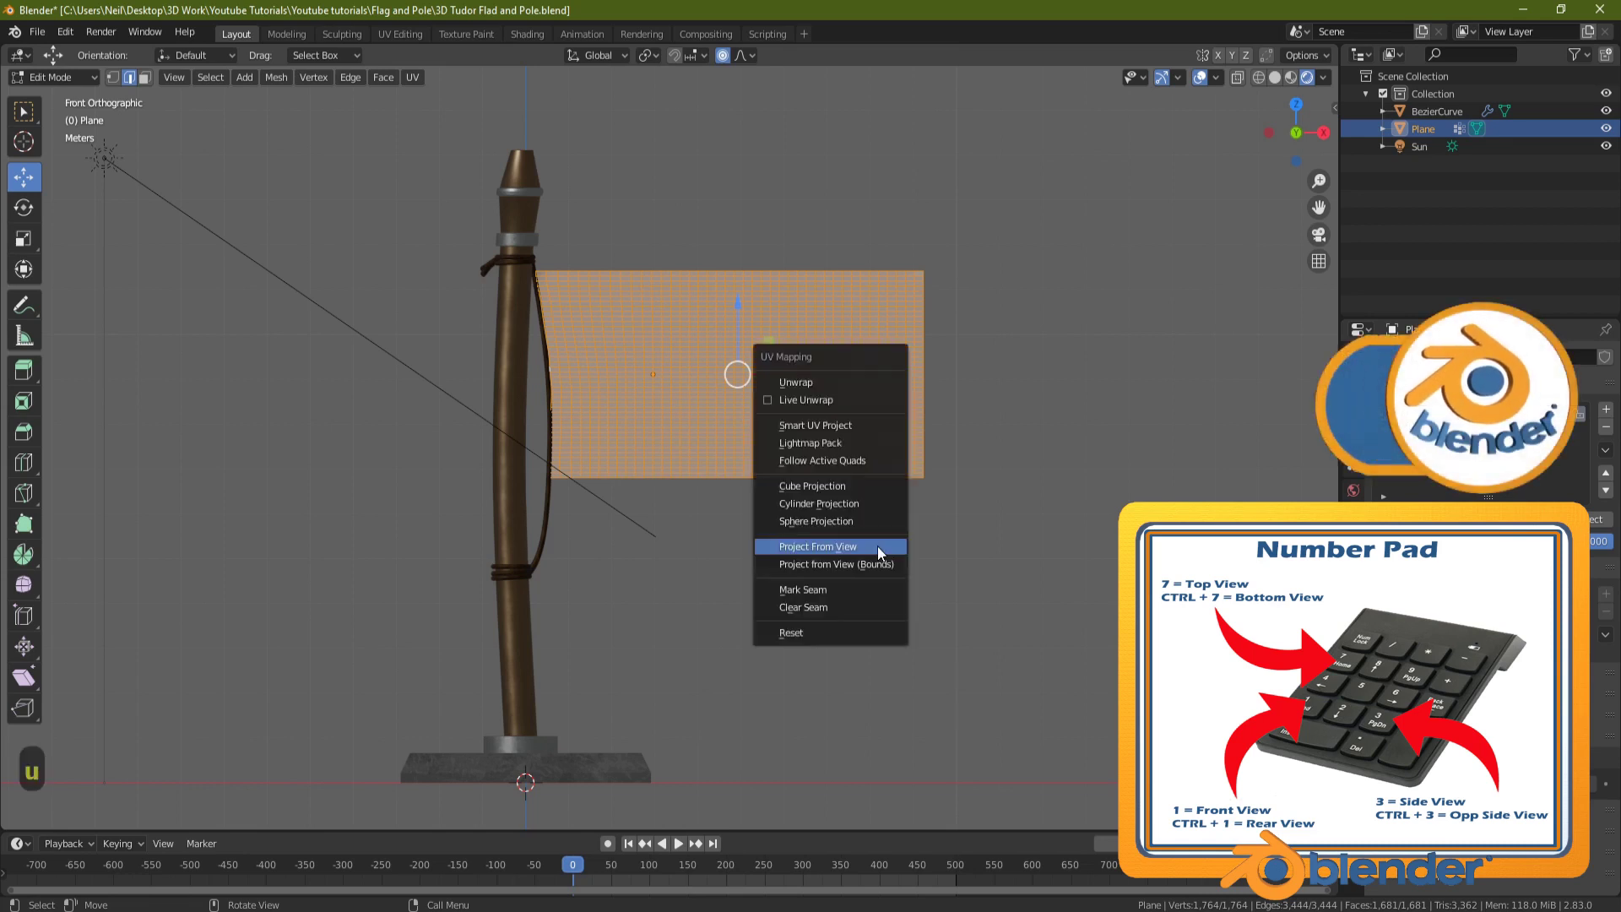
pyautogui.click(831, 545)
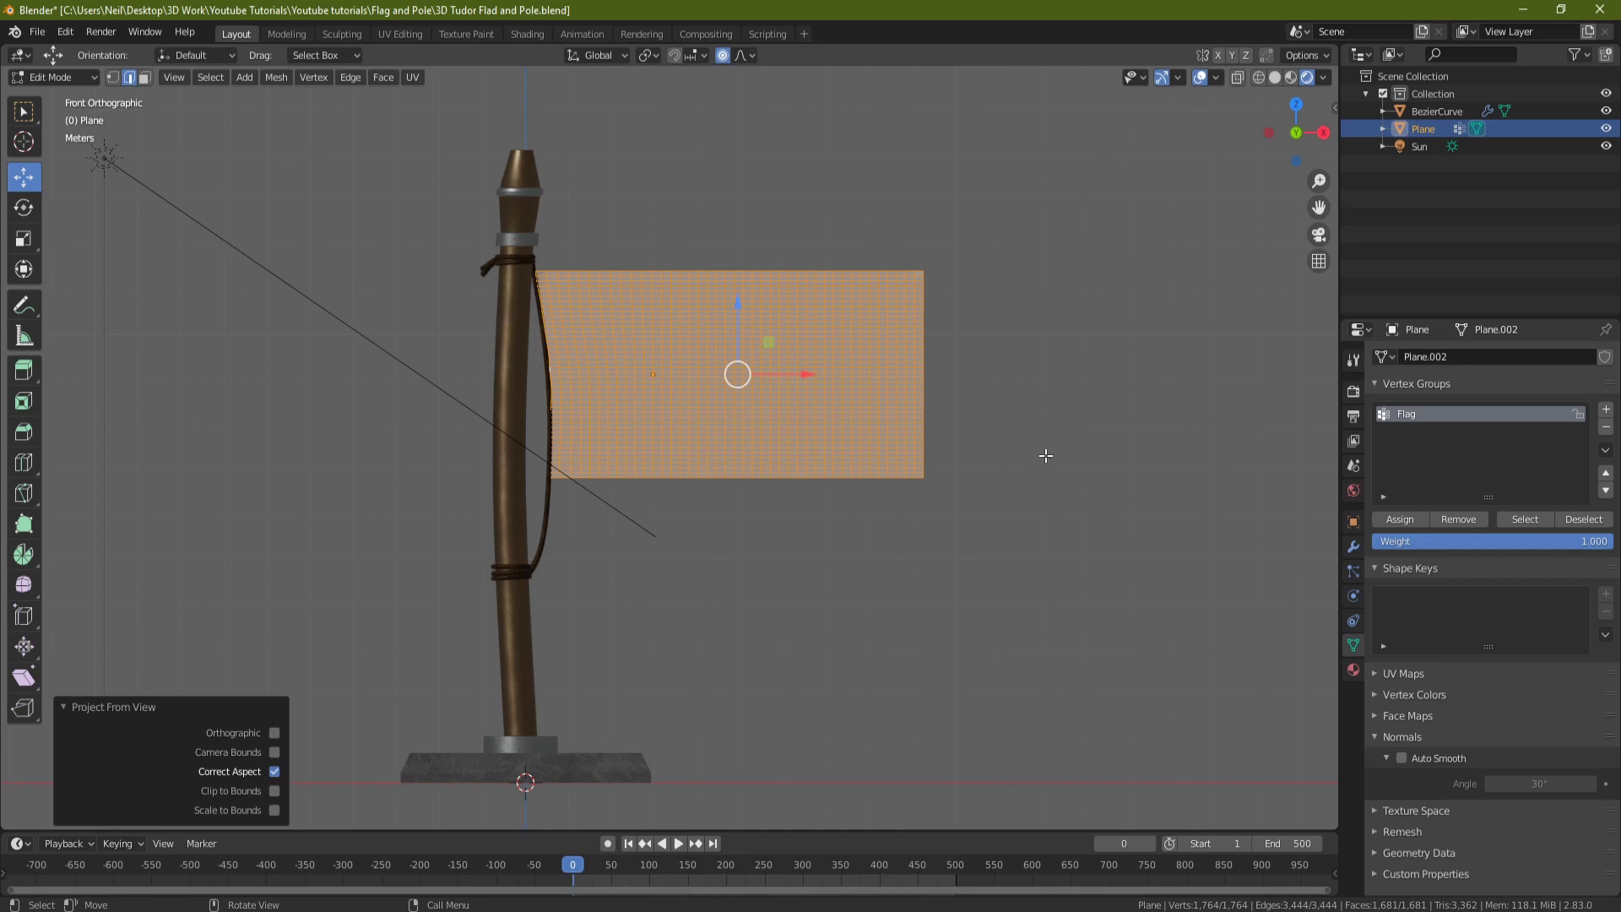
# Step: Add a new material to the flag plane and name it Flag Material
pyautogui.click(1353, 670)
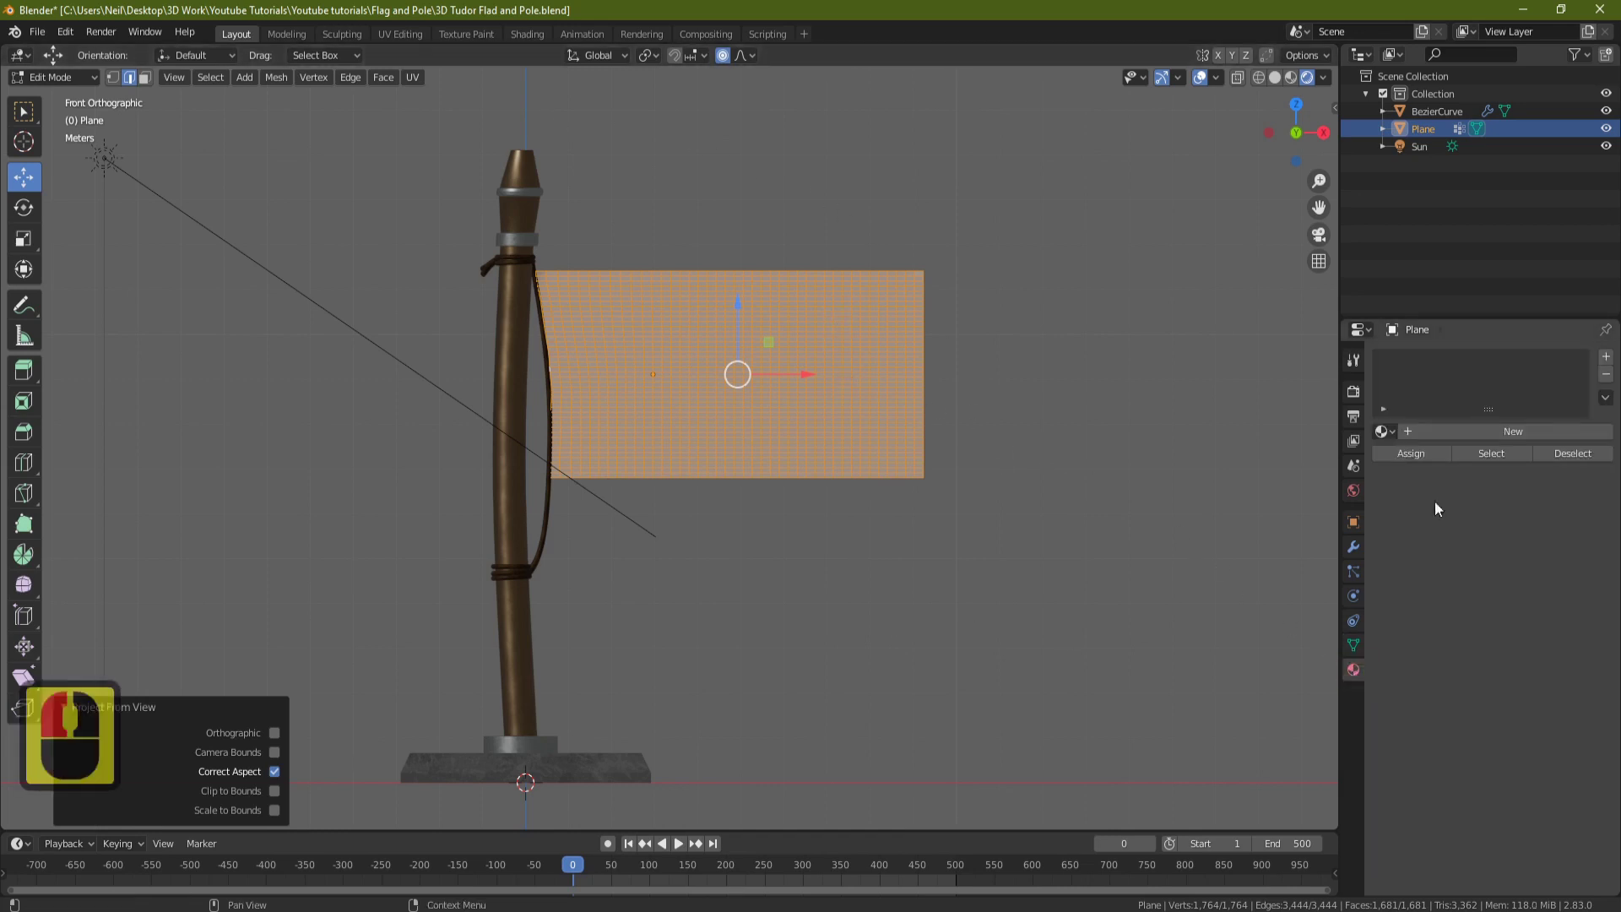
pyautogui.click(1606, 356)
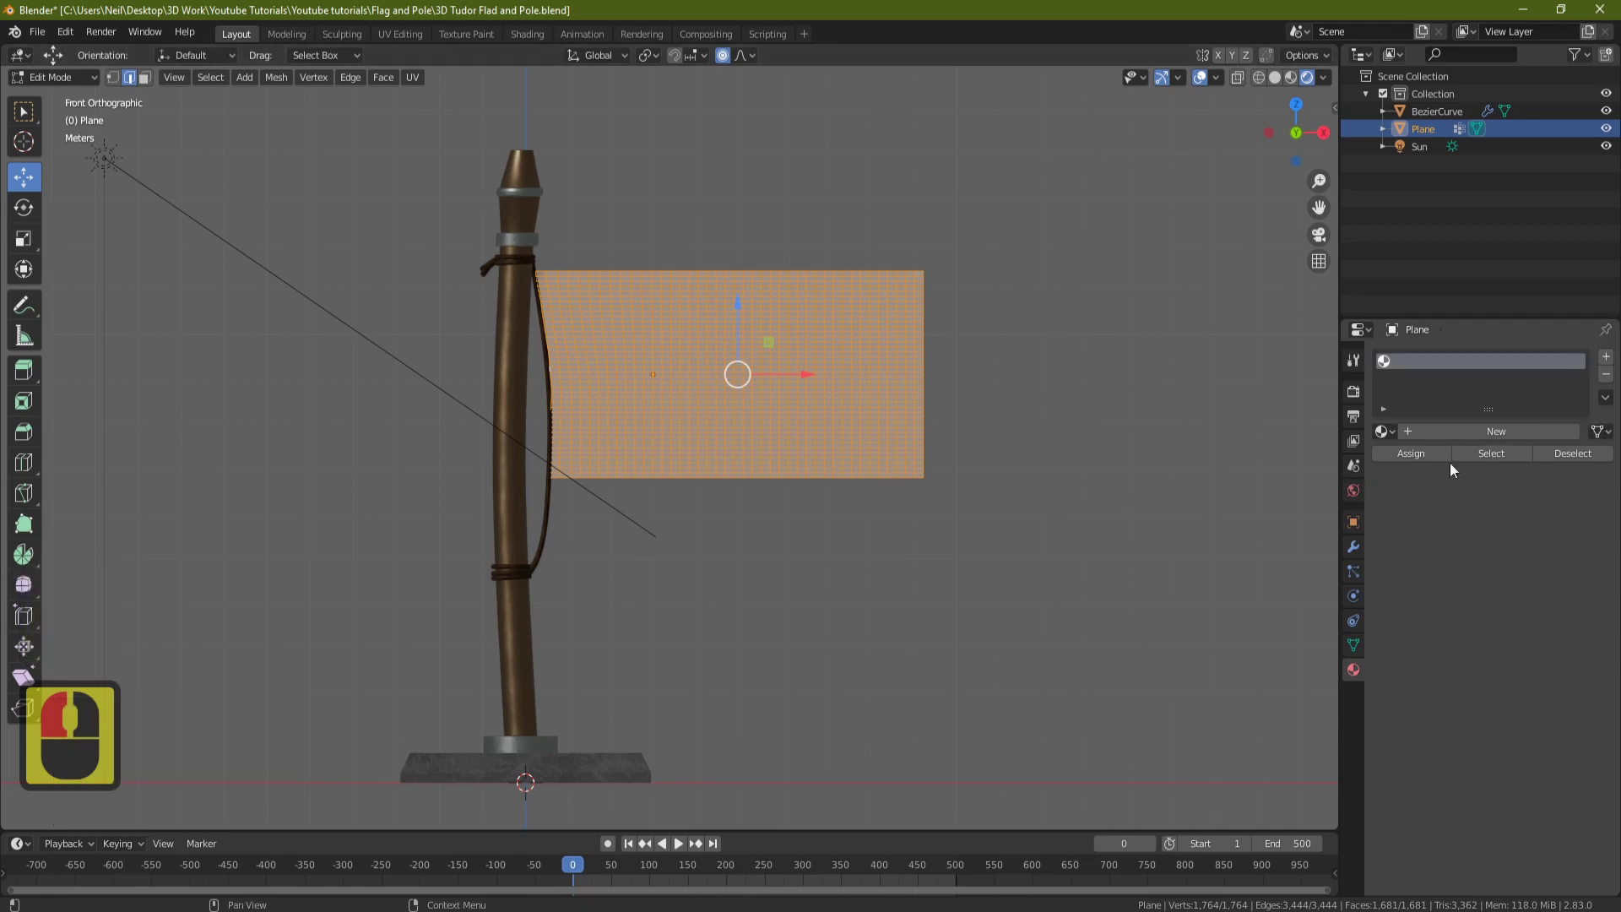
pyautogui.click(1452, 432)
pyautogui.doubleClick(1431, 363)
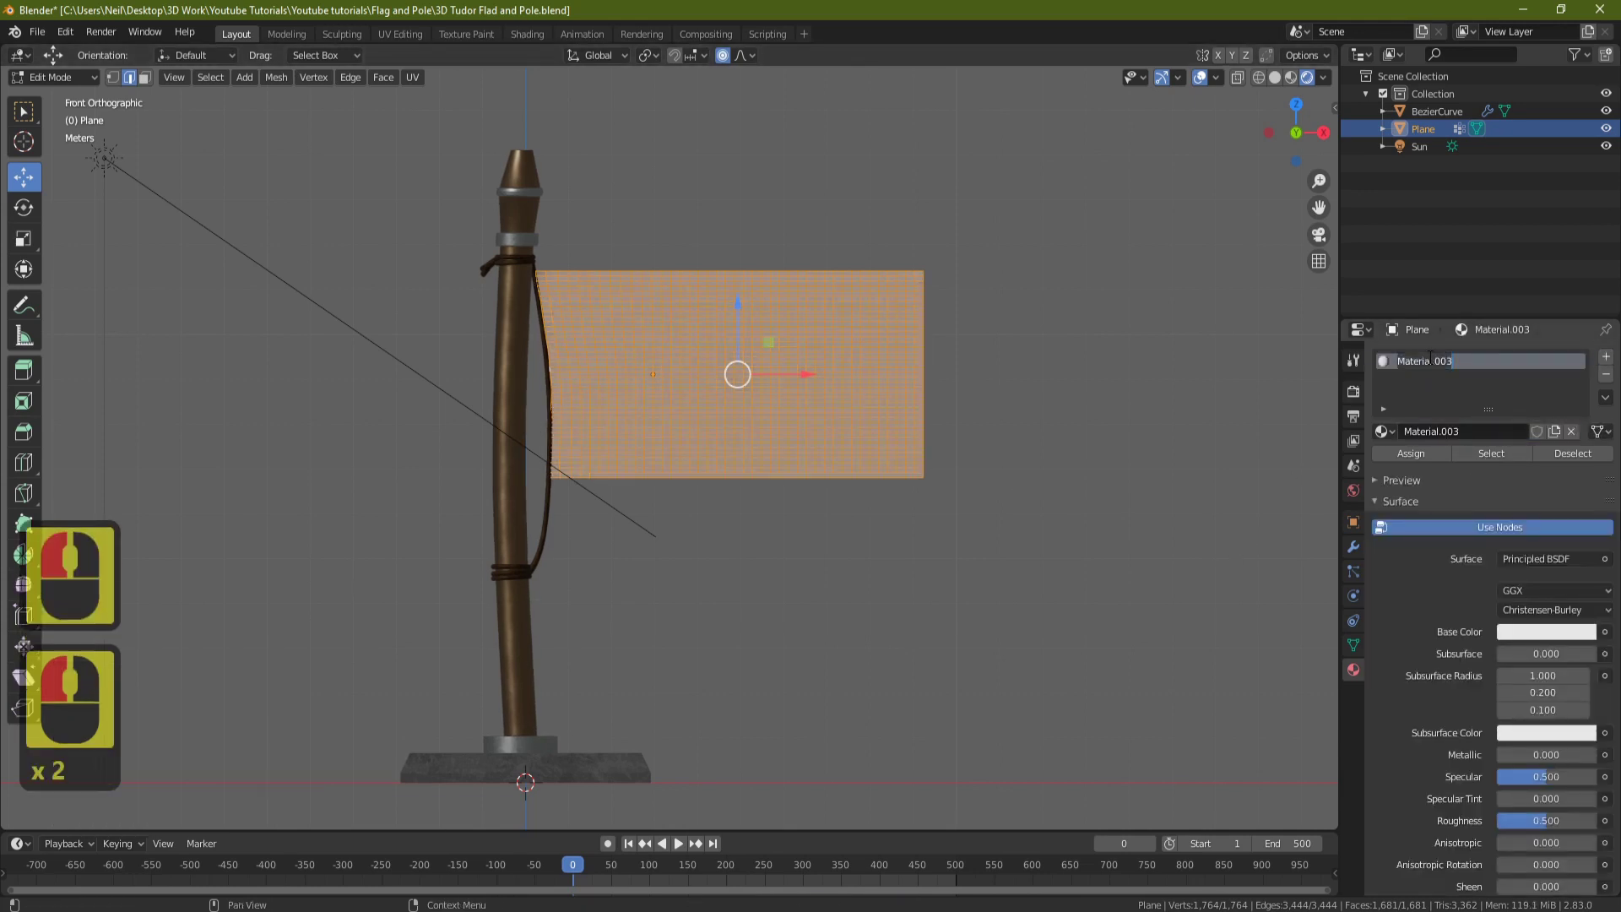
pyautogui.write('Flag')
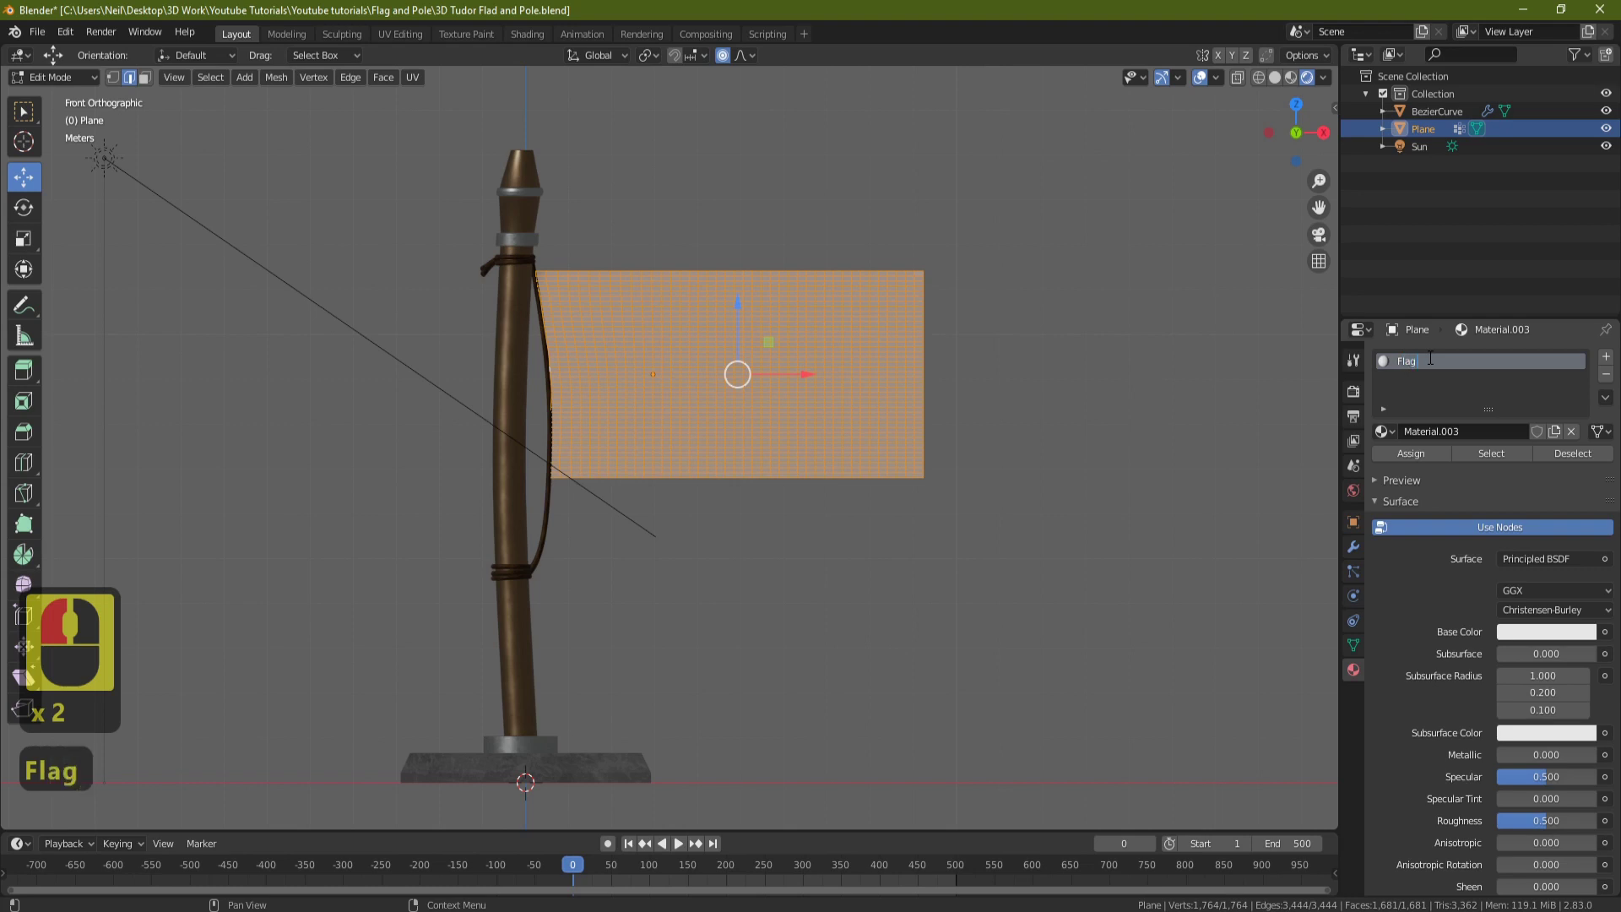
pyautogui.hotkey('ctrl', 'shift', 'm')
pyautogui.write('ater')
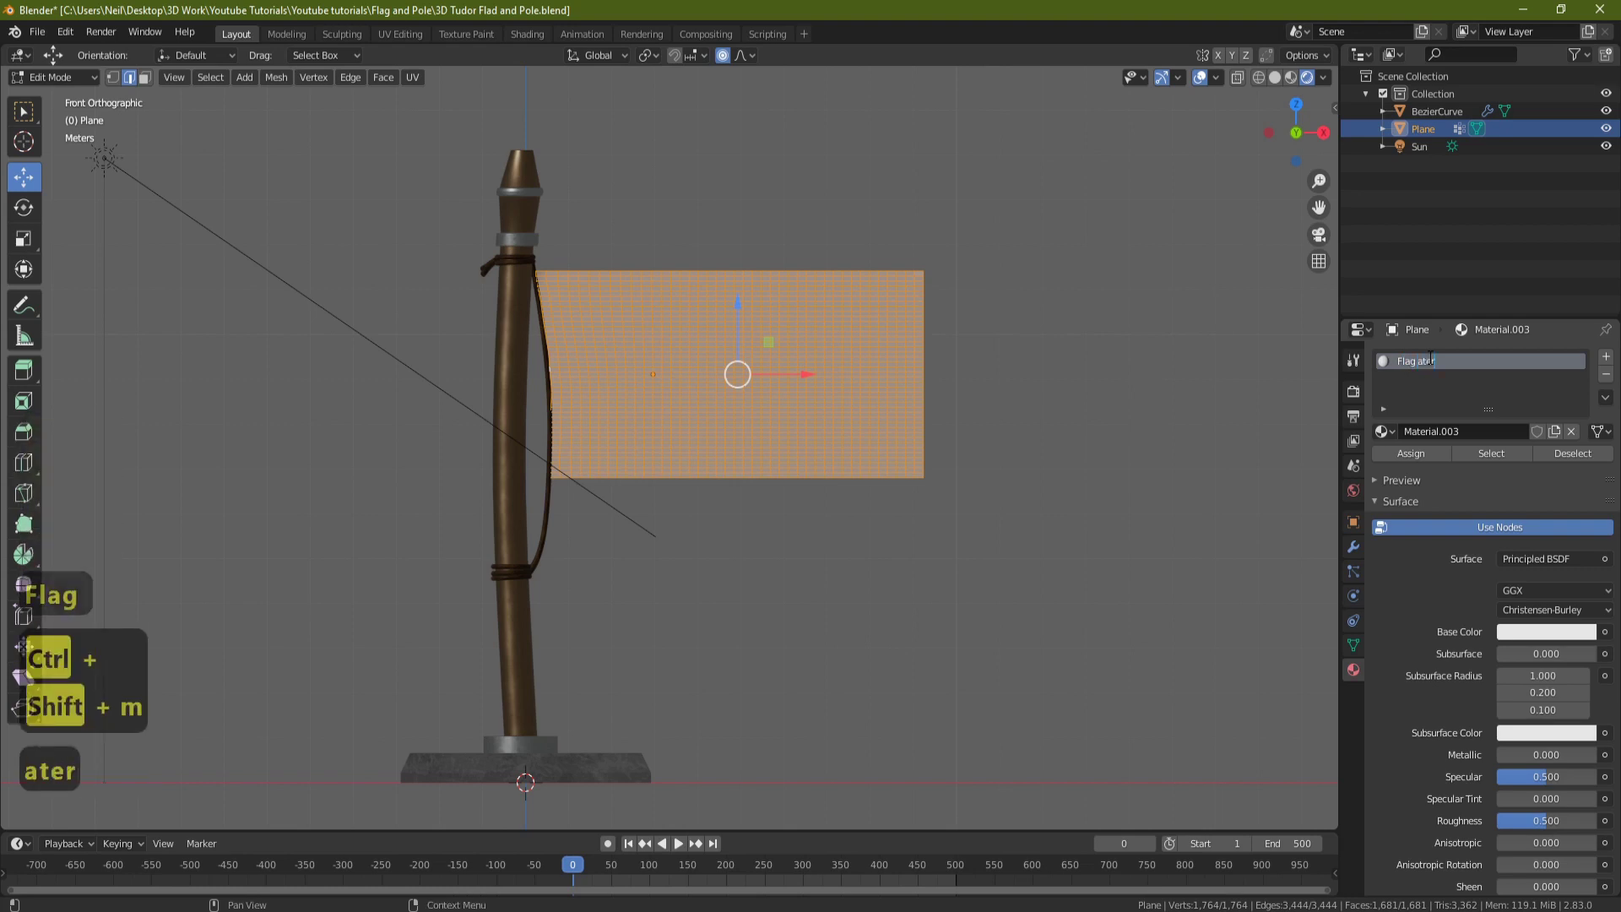
pyautogui.press('BackSpace')
pyautogui.press('BackSpace')
pyautogui.press('BackSpace')
pyautogui.press('BackSpace')
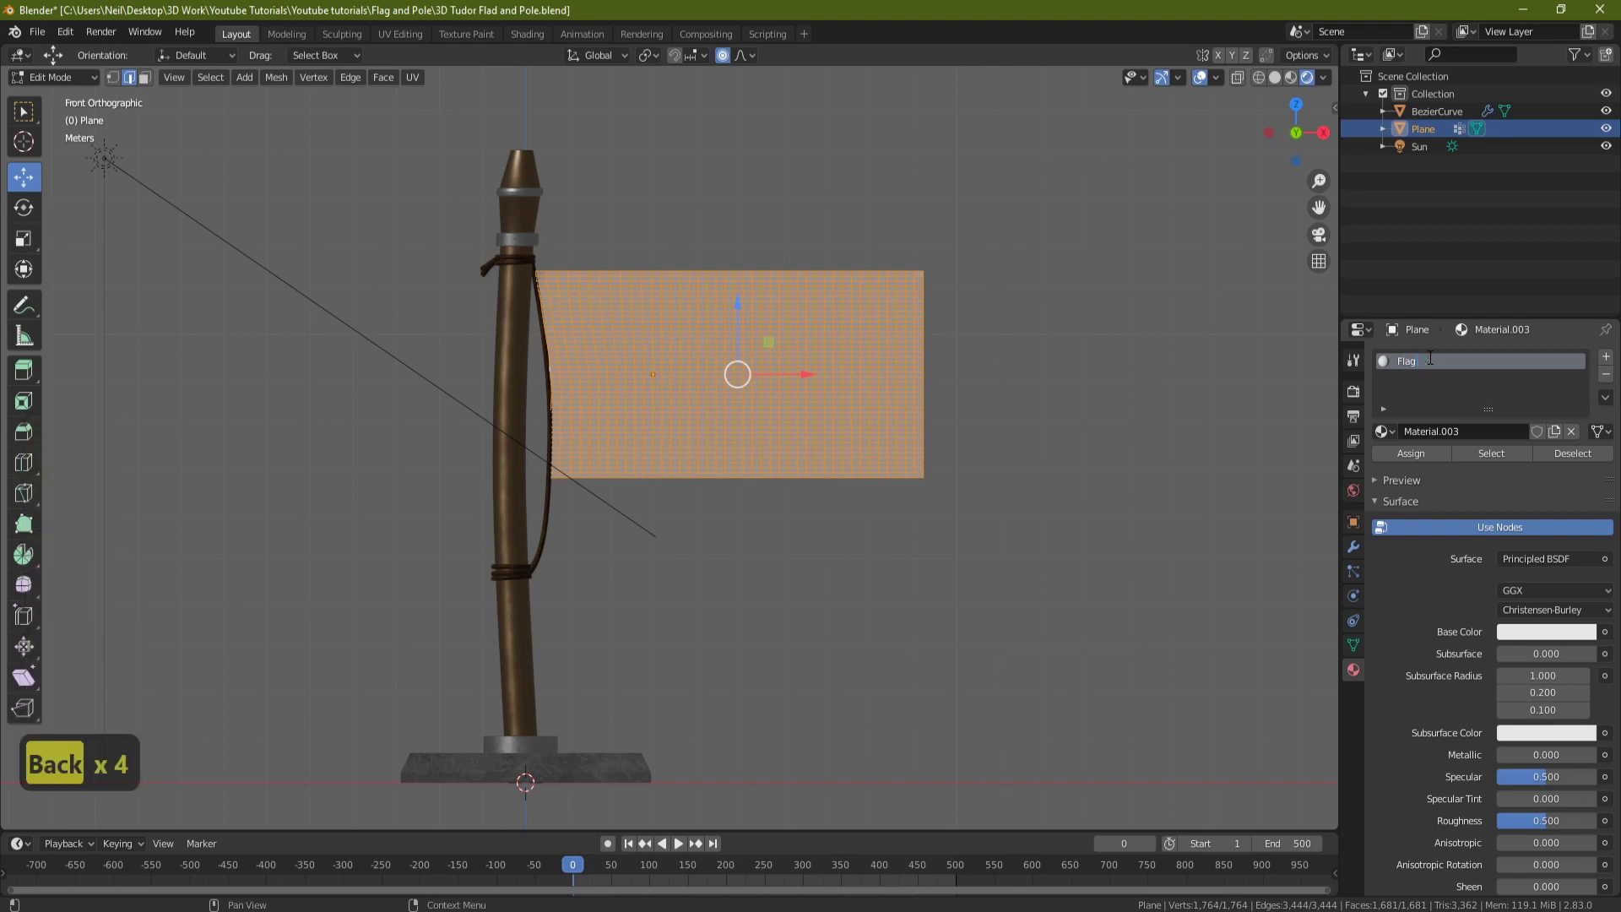
pyautogui.write('Material')
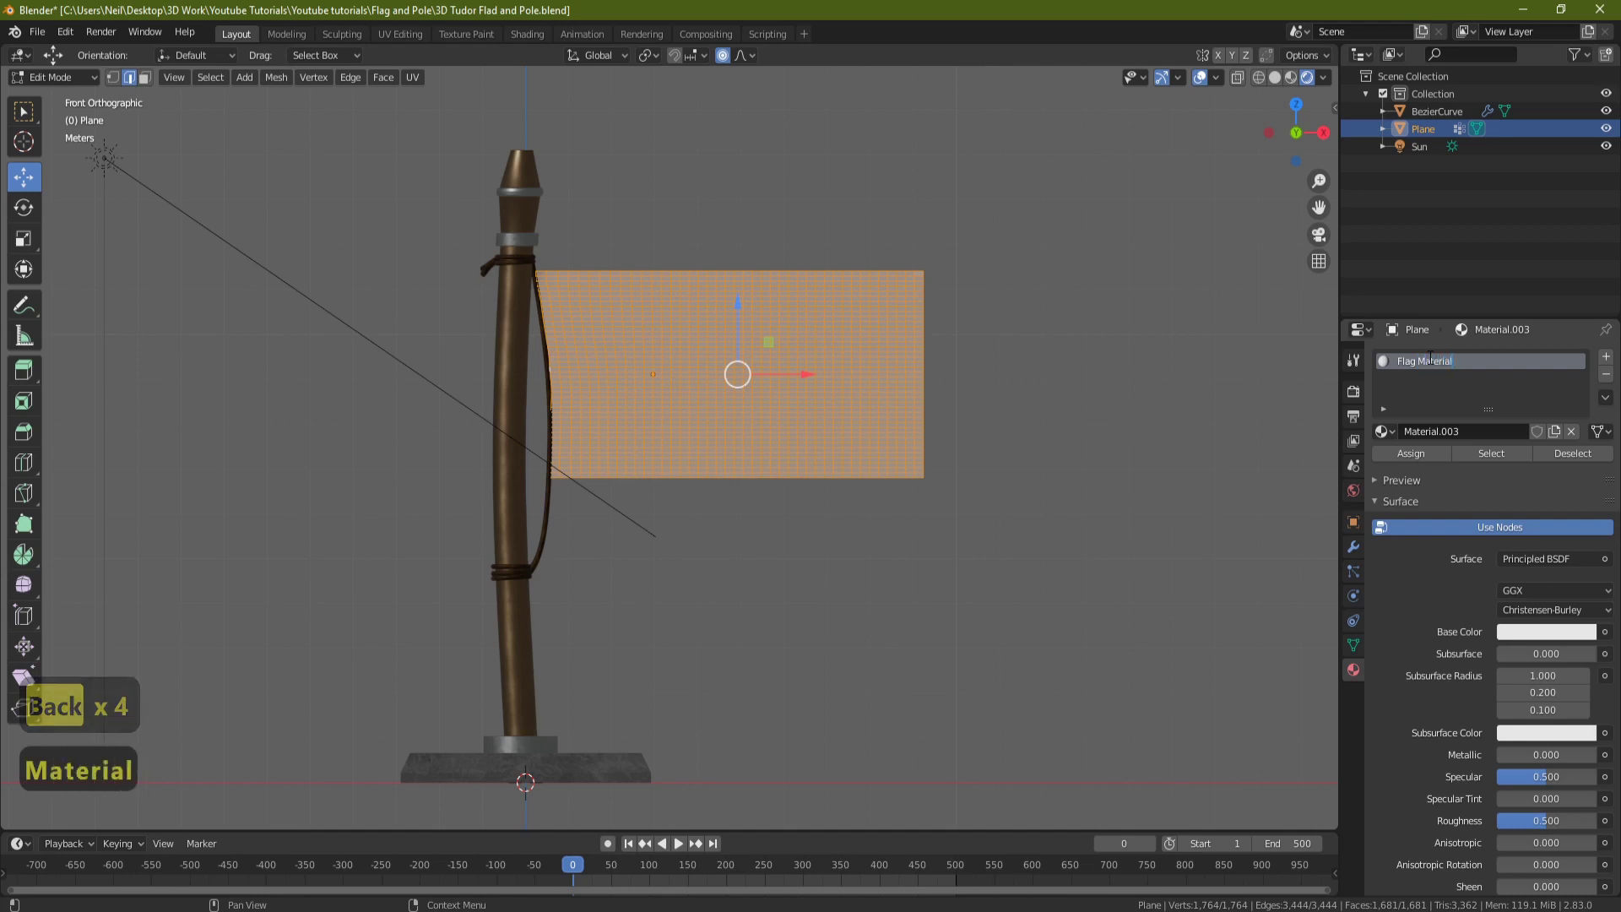
pyautogui.press('Return')
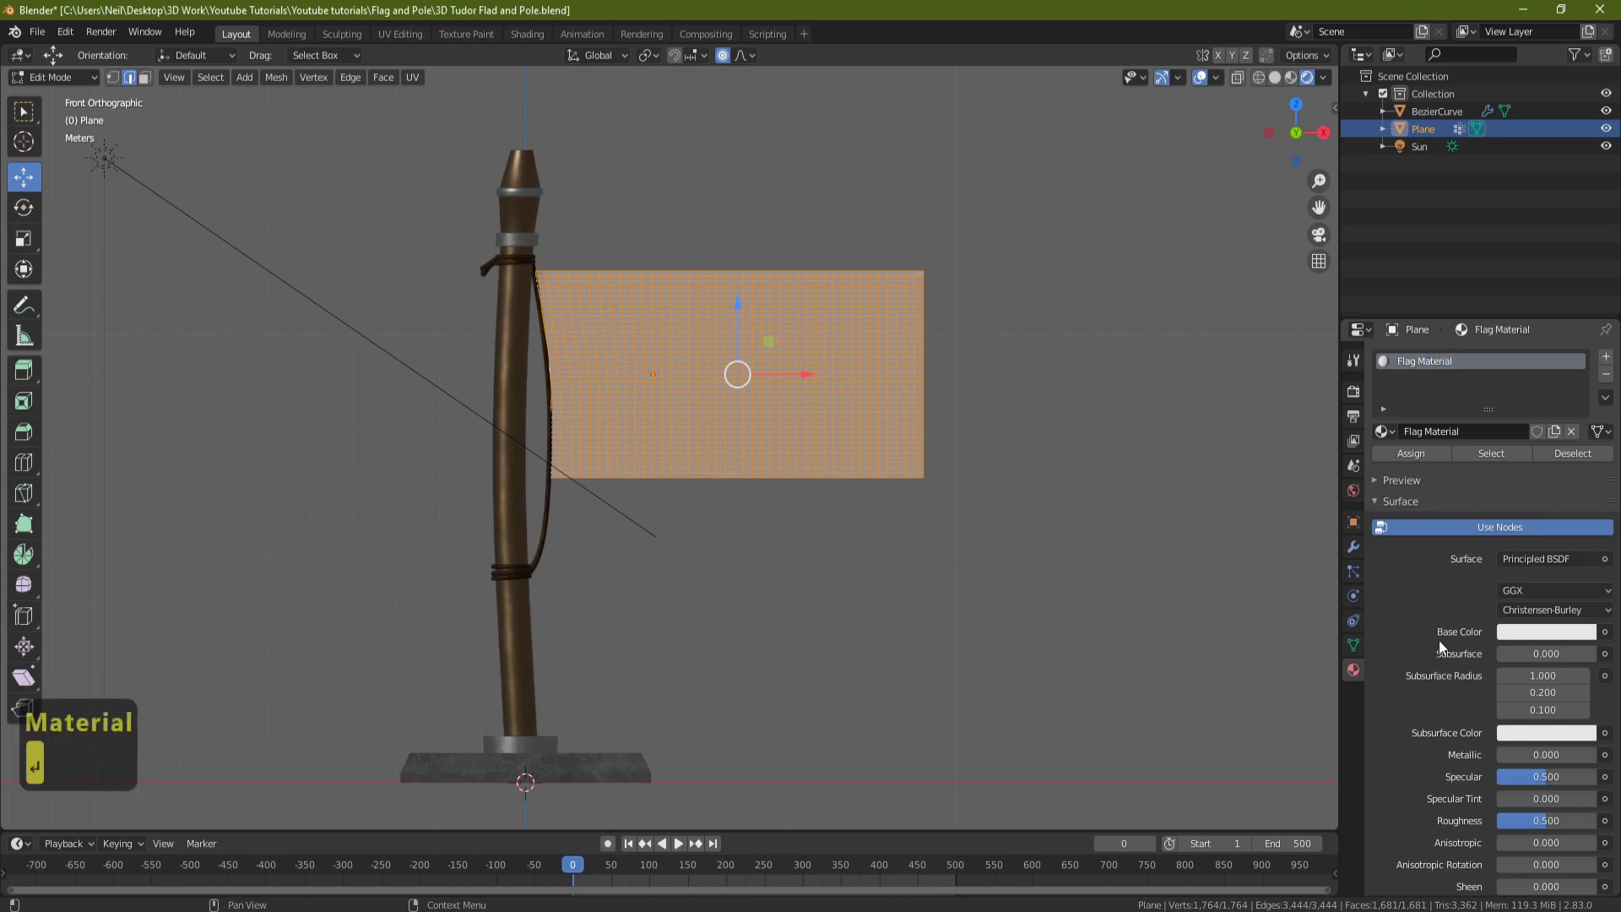
# Step: Give the material's Base Color an Image Texture using LogoRenderDonecrazy_COLOR.png, and return to Object Mode
pyautogui.click(1605, 632)
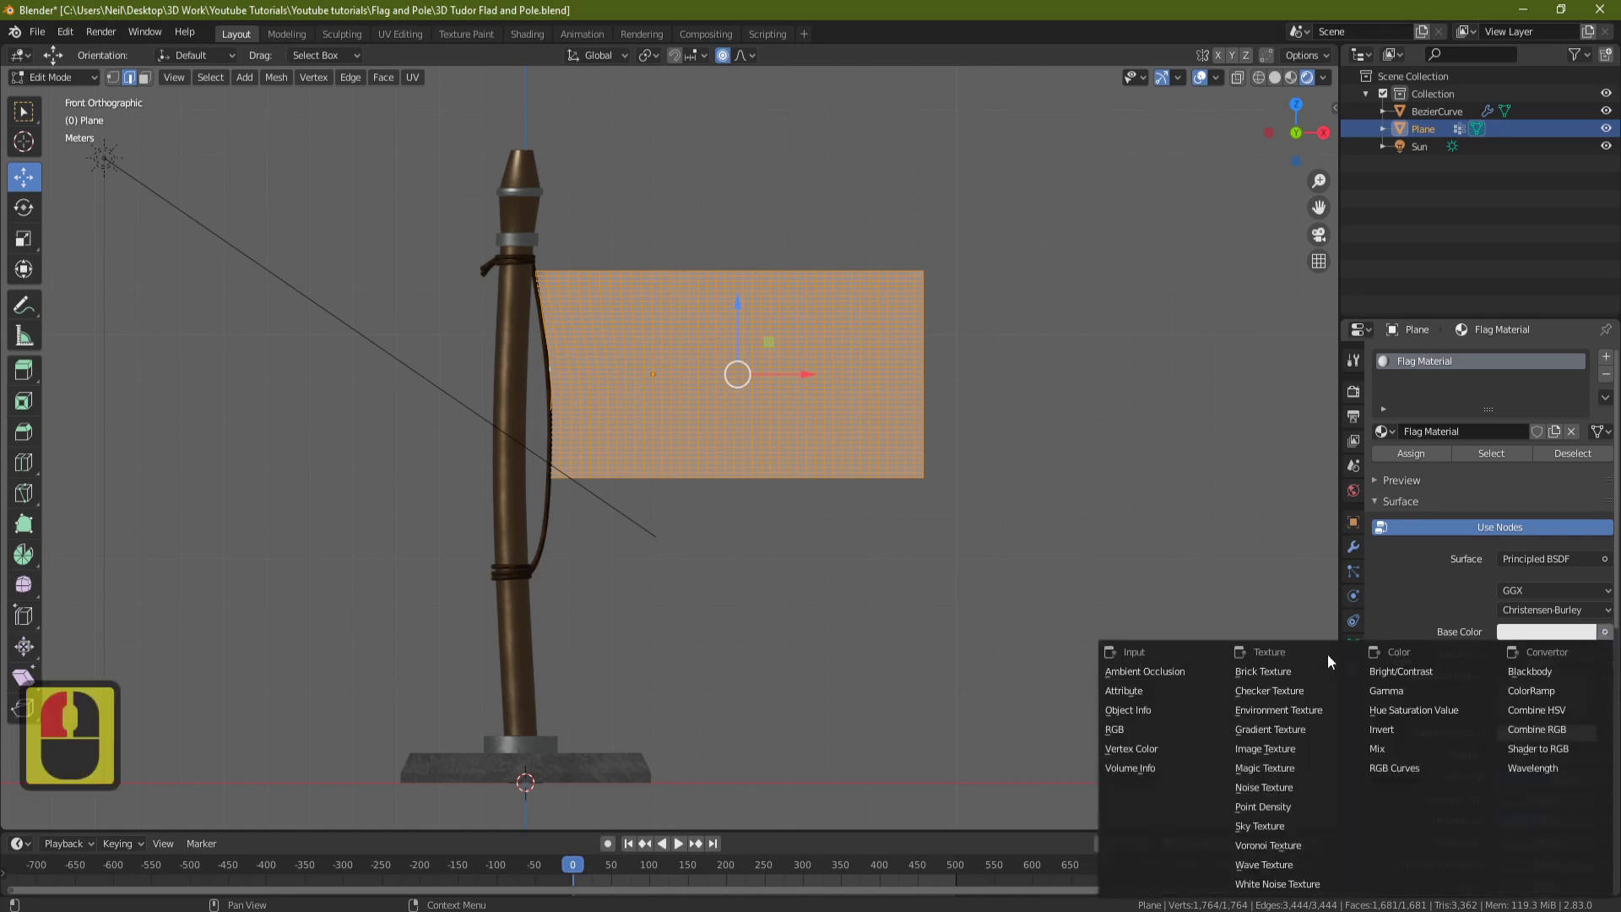
pyautogui.click(1280, 748)
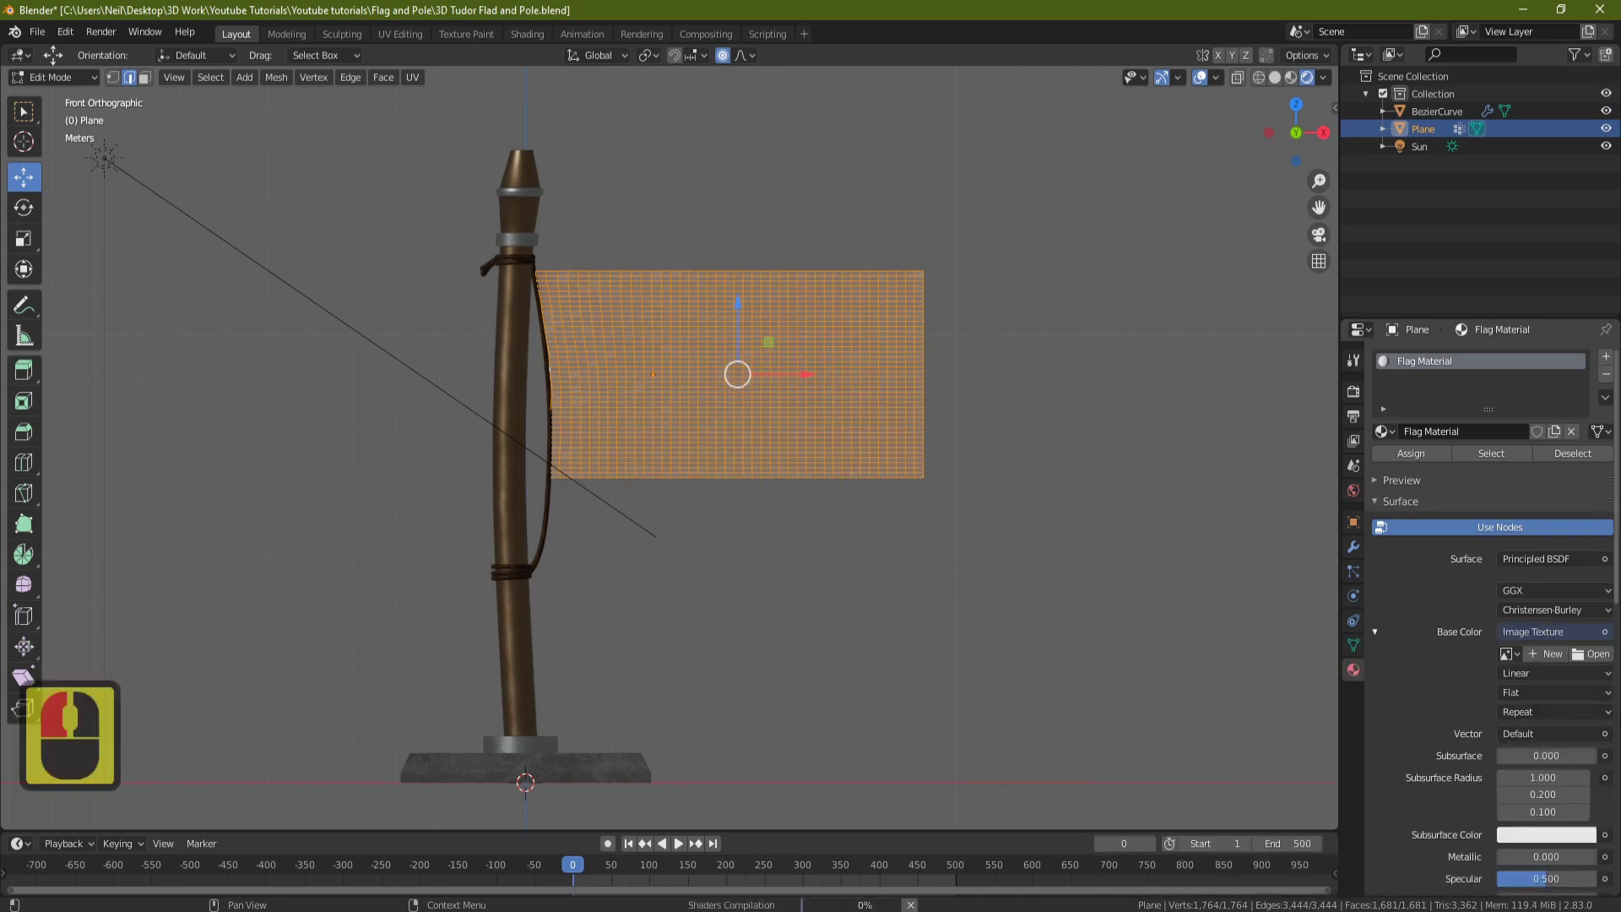
pyautogui.click(1603, 654)
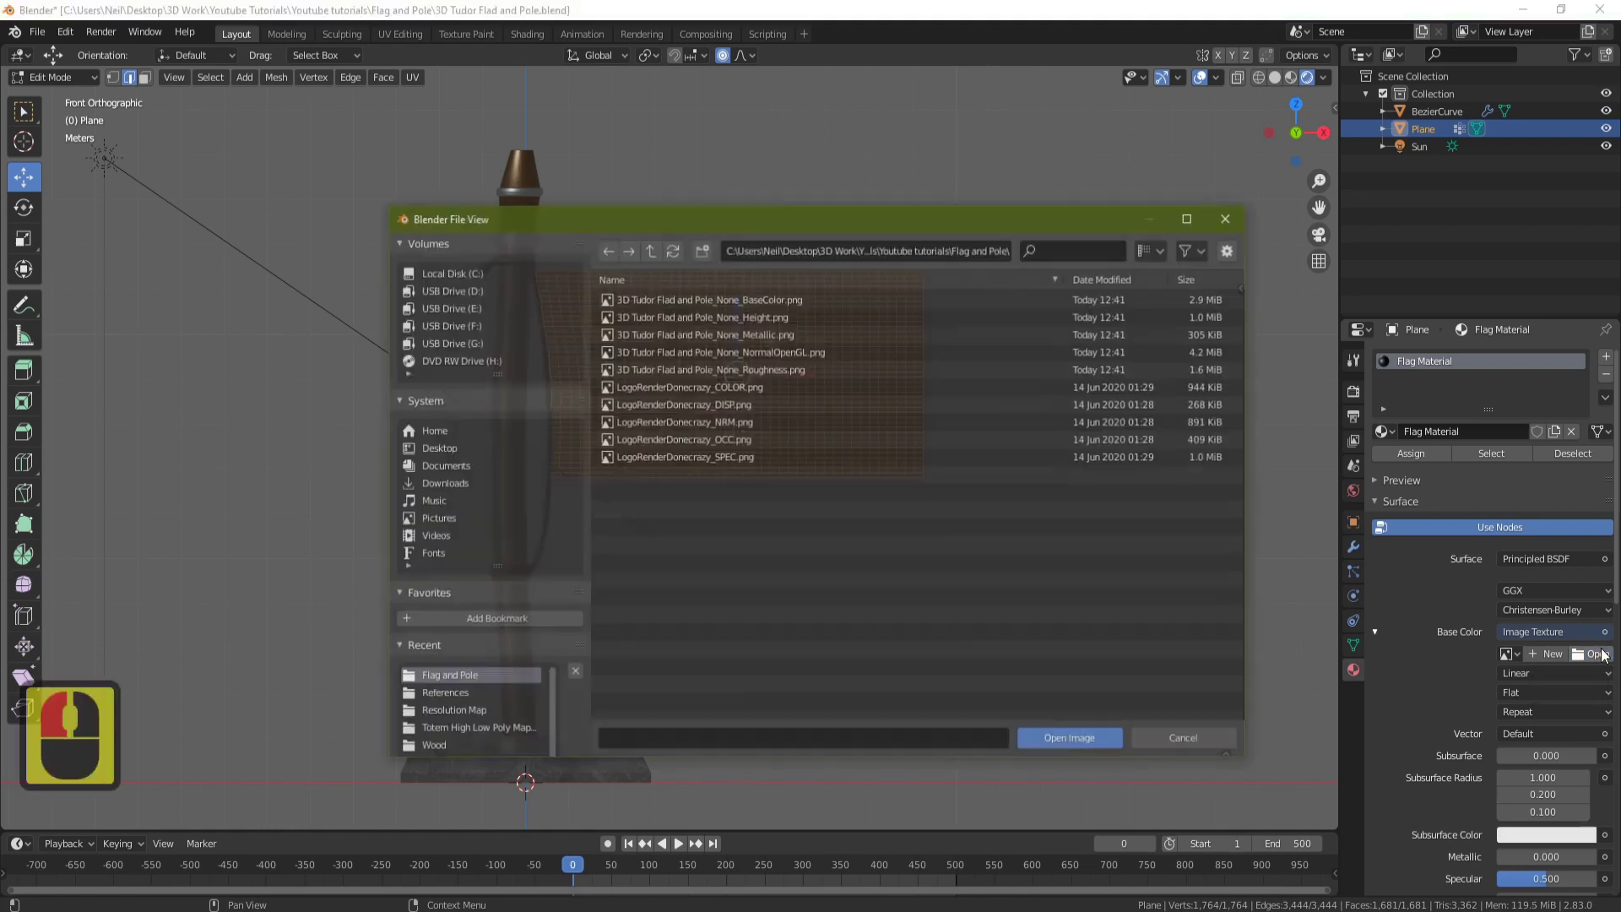
pyautogui.doubleClick(718, 386)
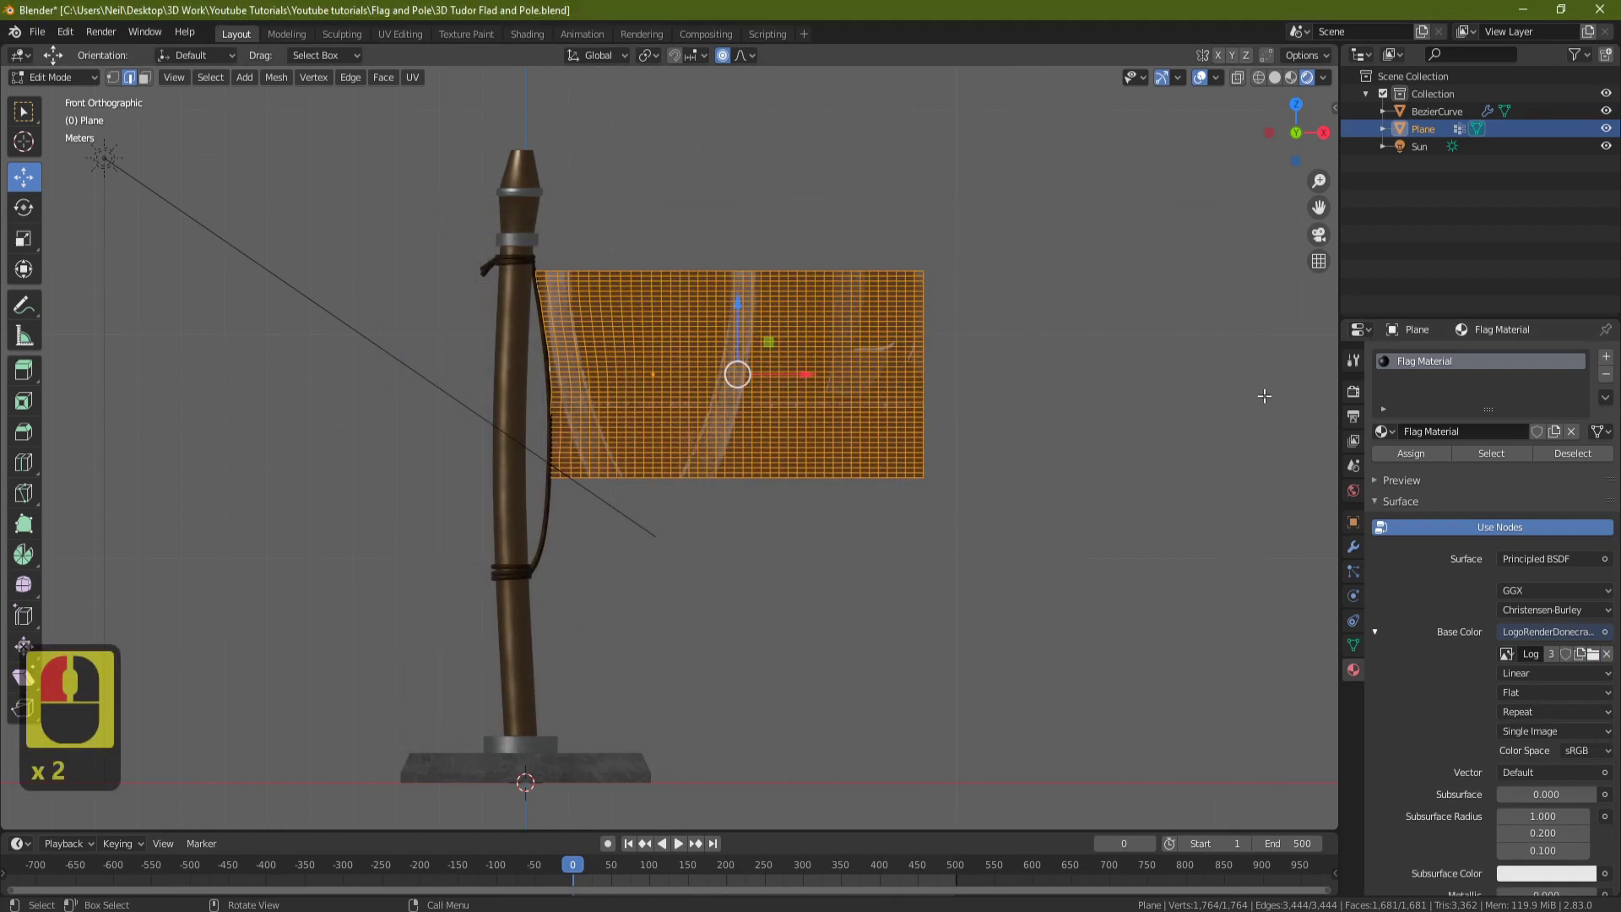
pyautogui.press('Tab')
pyautogui.scroll(2, 855, 380)
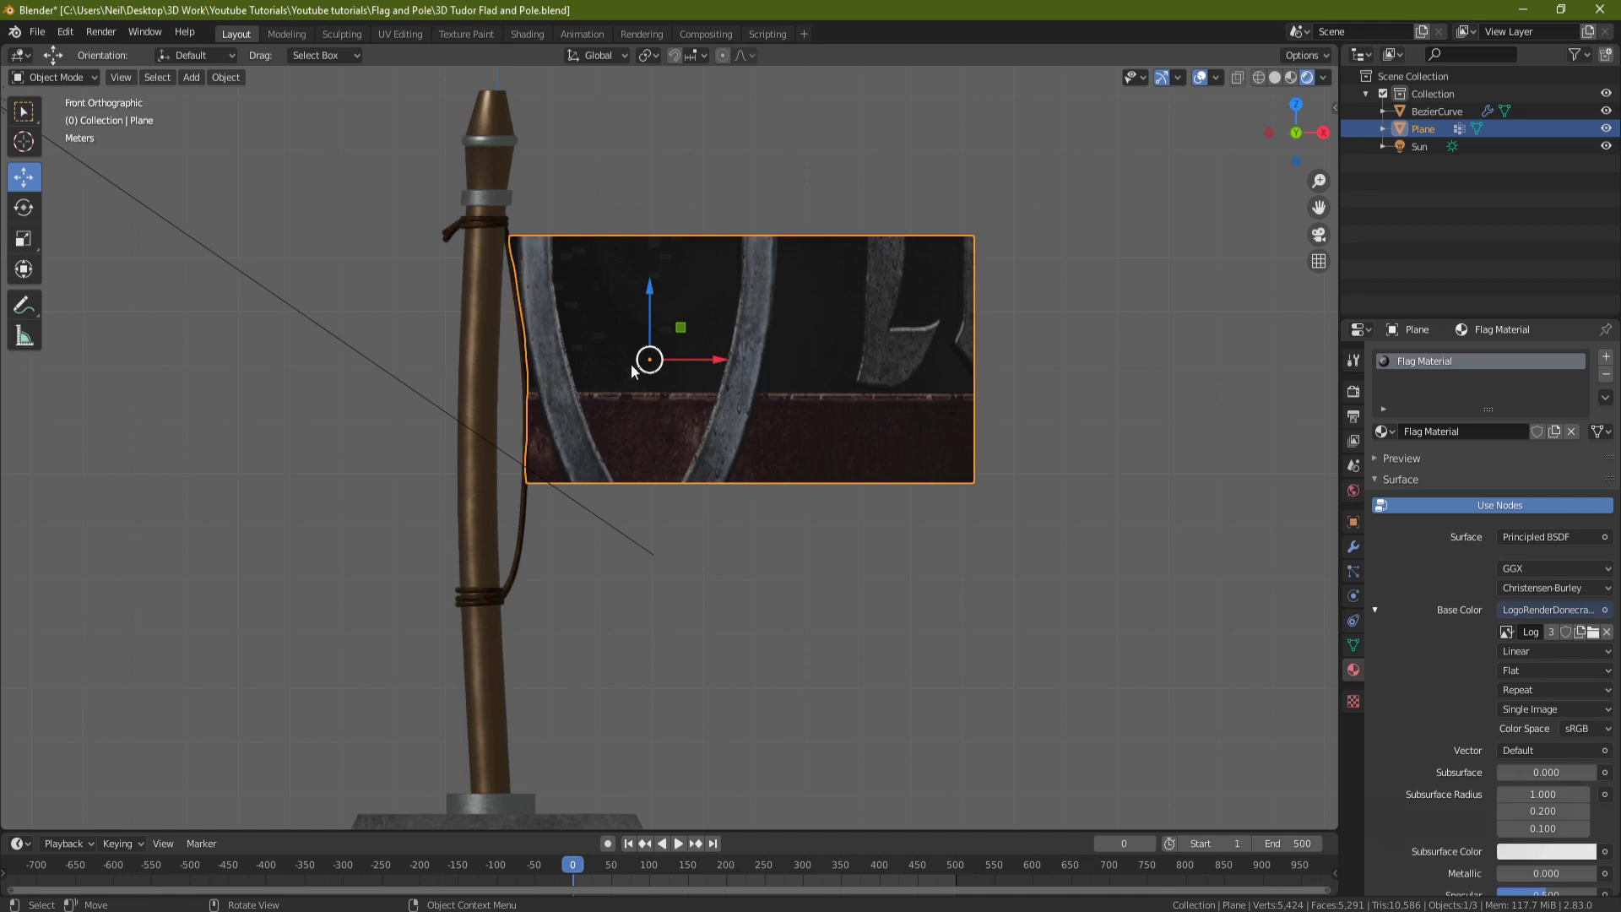
# Step: In the UV Editing workspace, scale all the flag's UVs by about 4.665 and turn off proportional editing for UVs
pyautogui.click(392, 35)
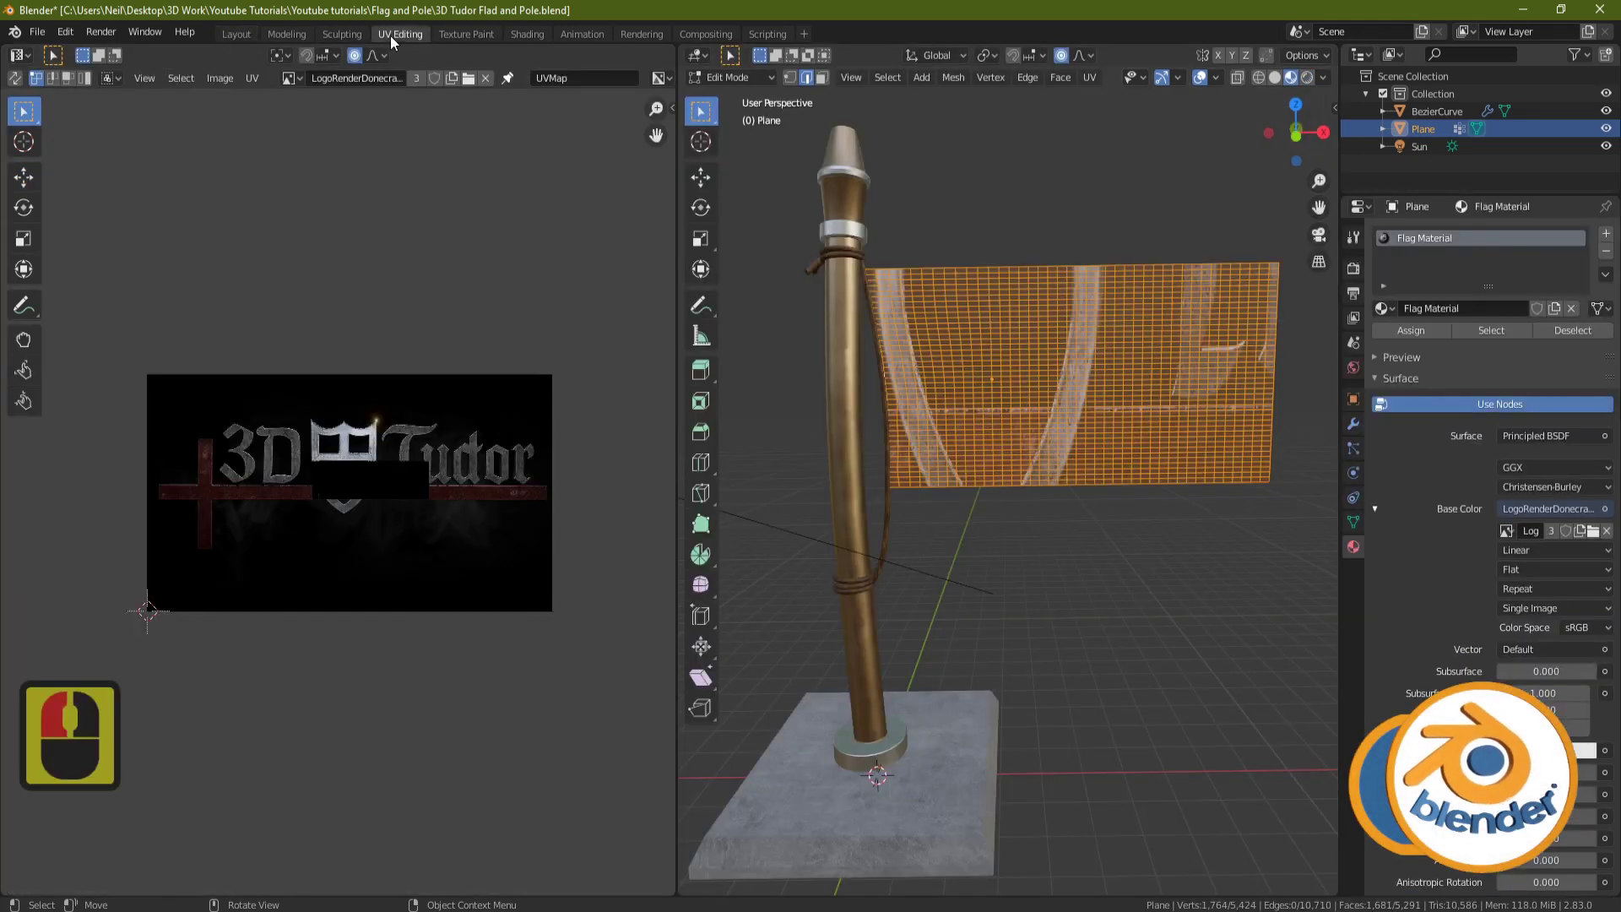
pyautogui.press('a')
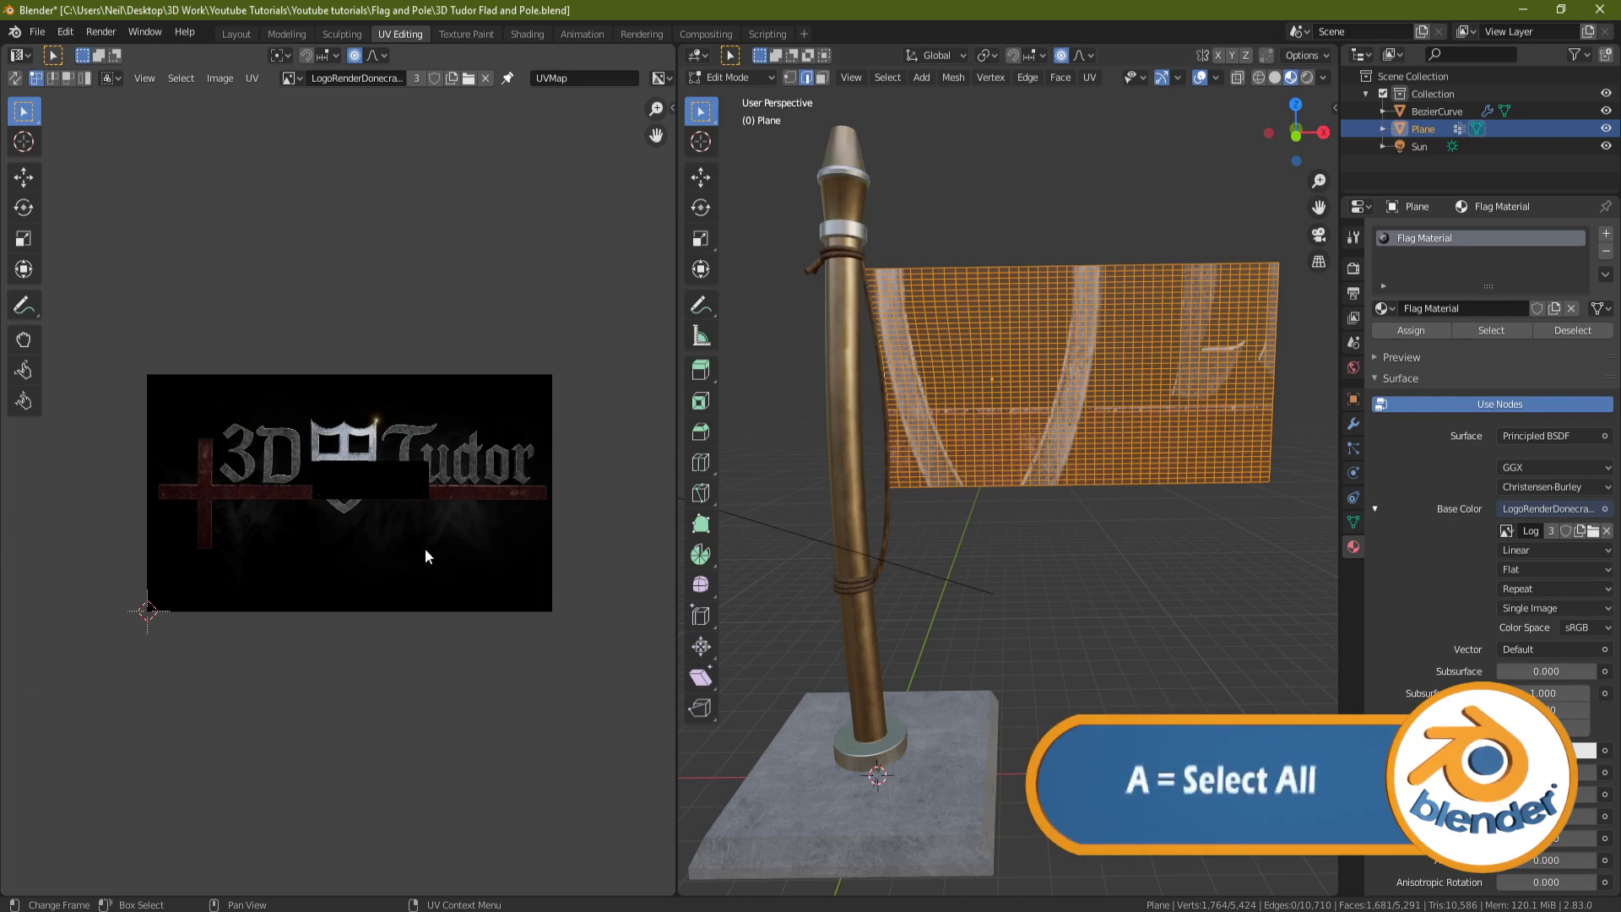
pyautogui.press('a')
pyautogui.press('s')
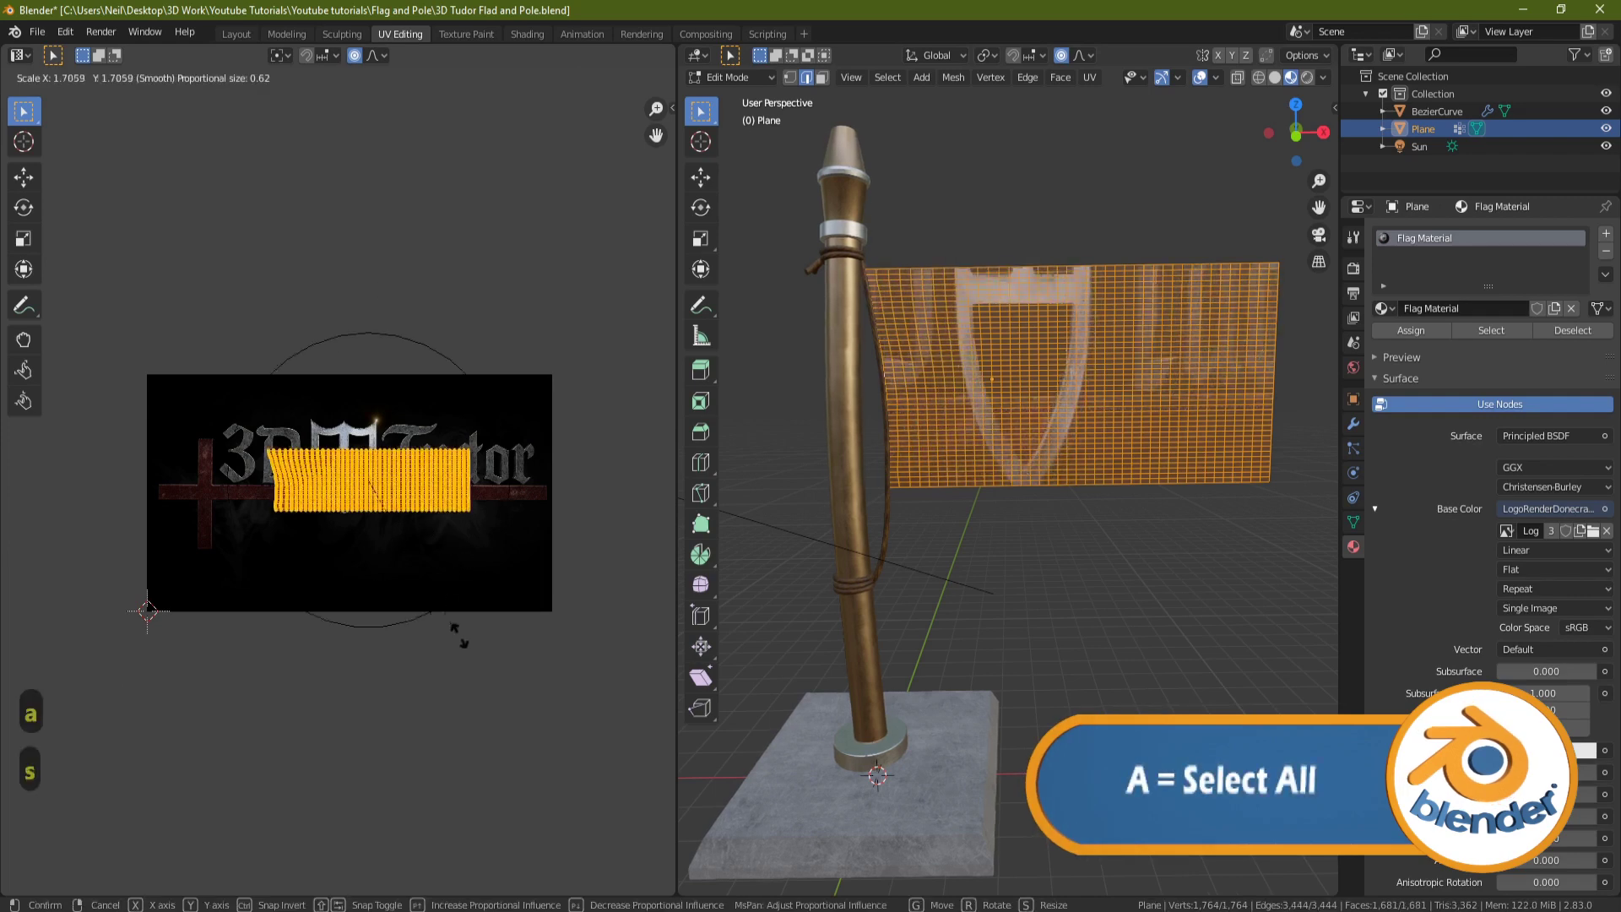
pyautogui.click(674, 828)
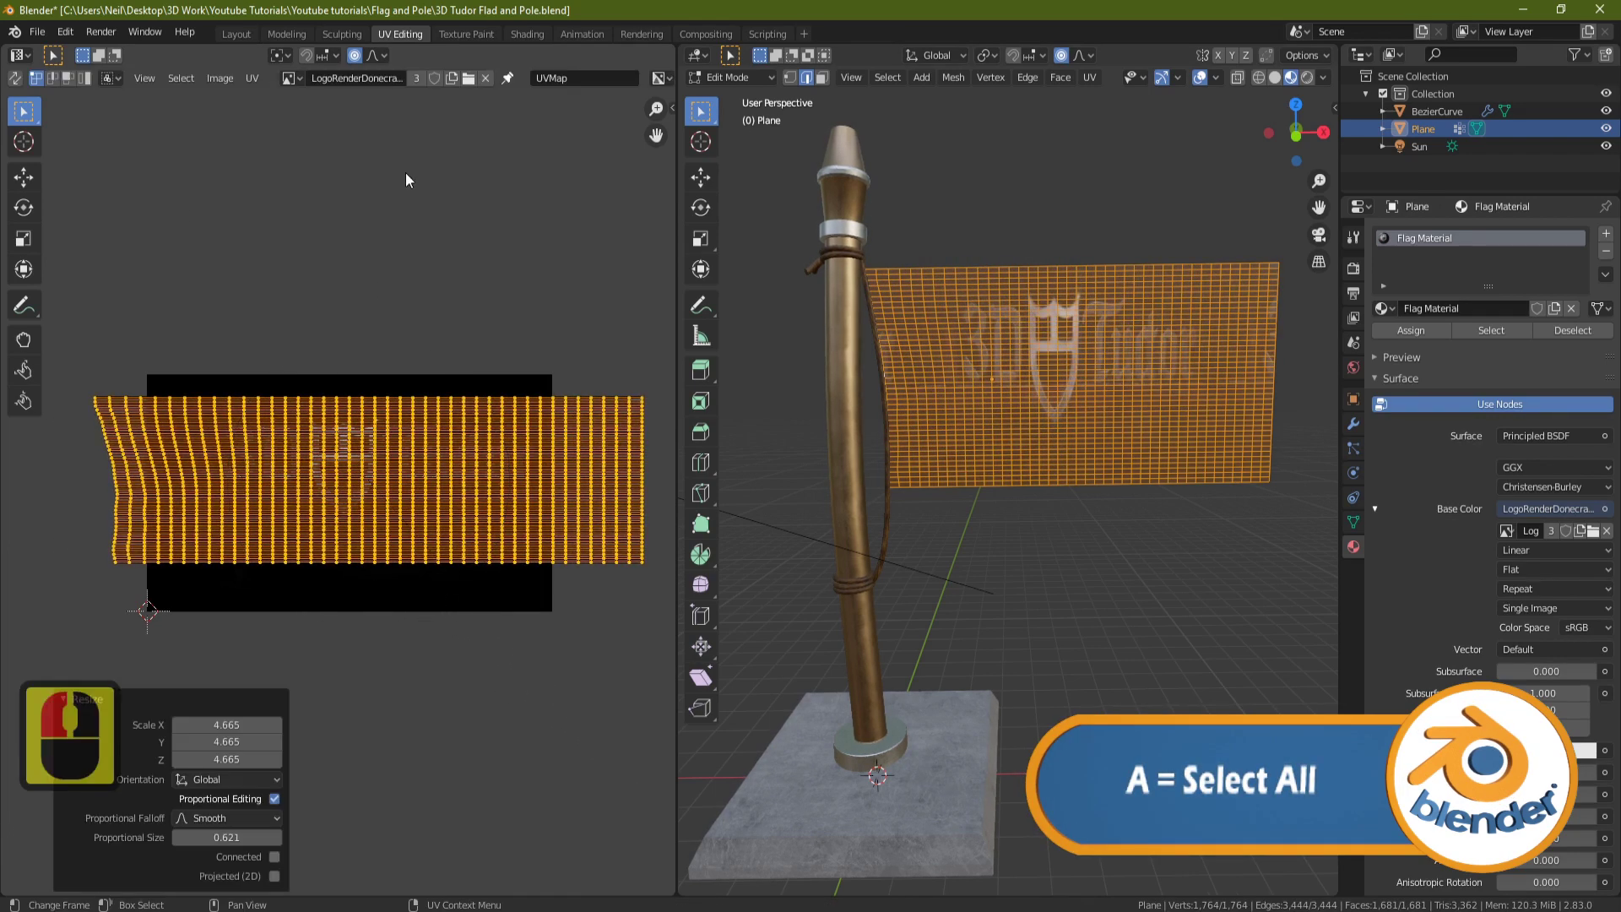
pyautogui.click(356, 55)
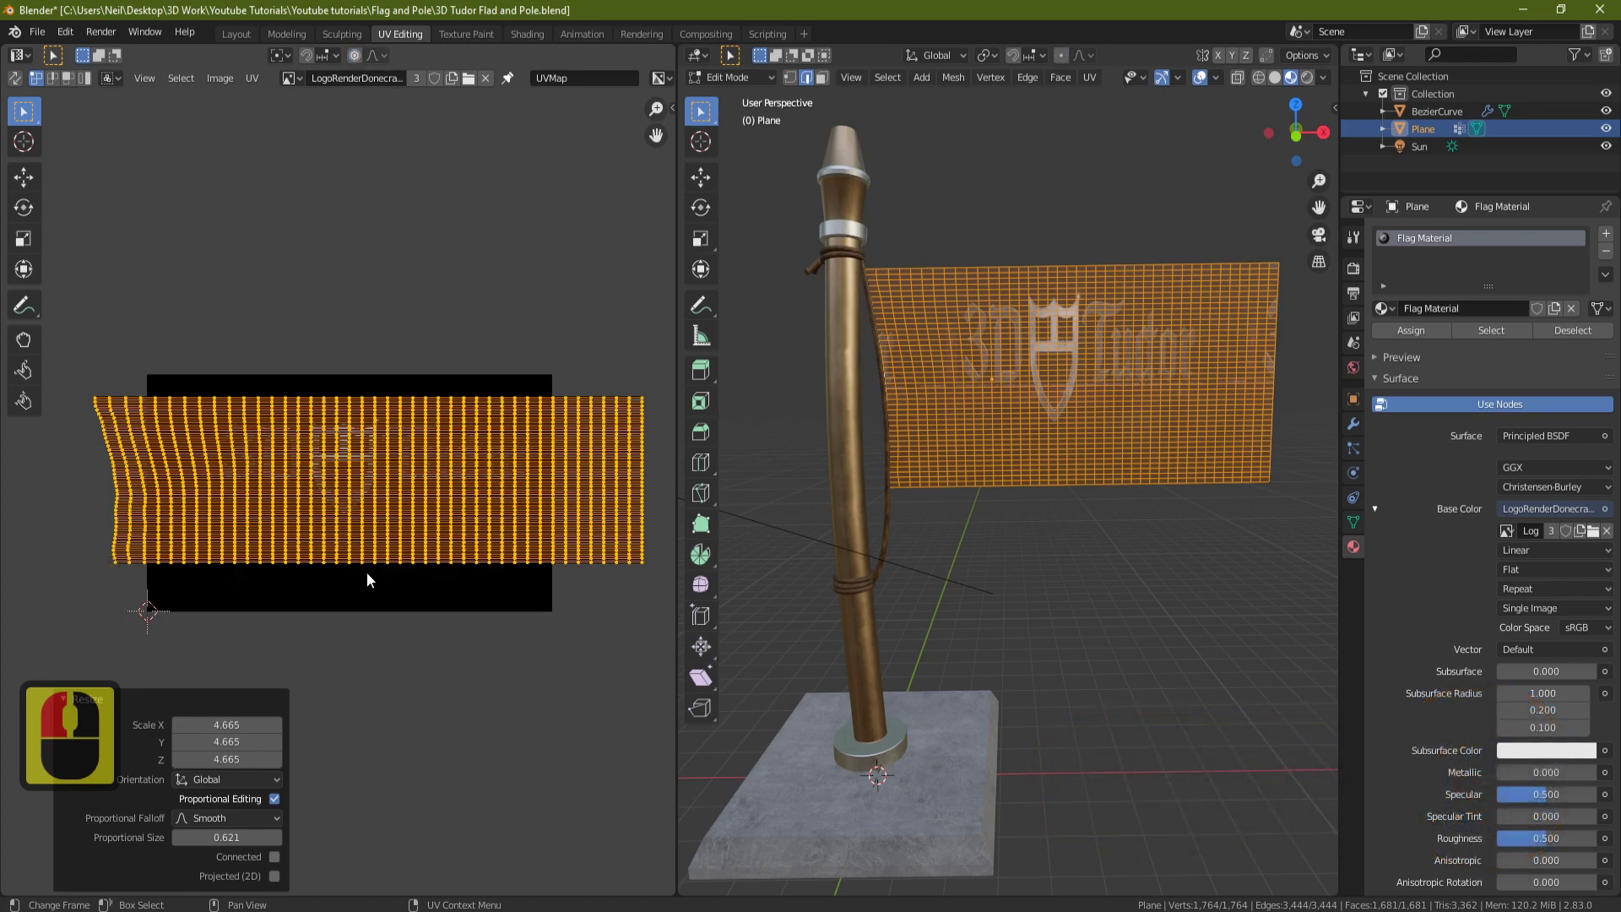
pyautogui.press('Tab')
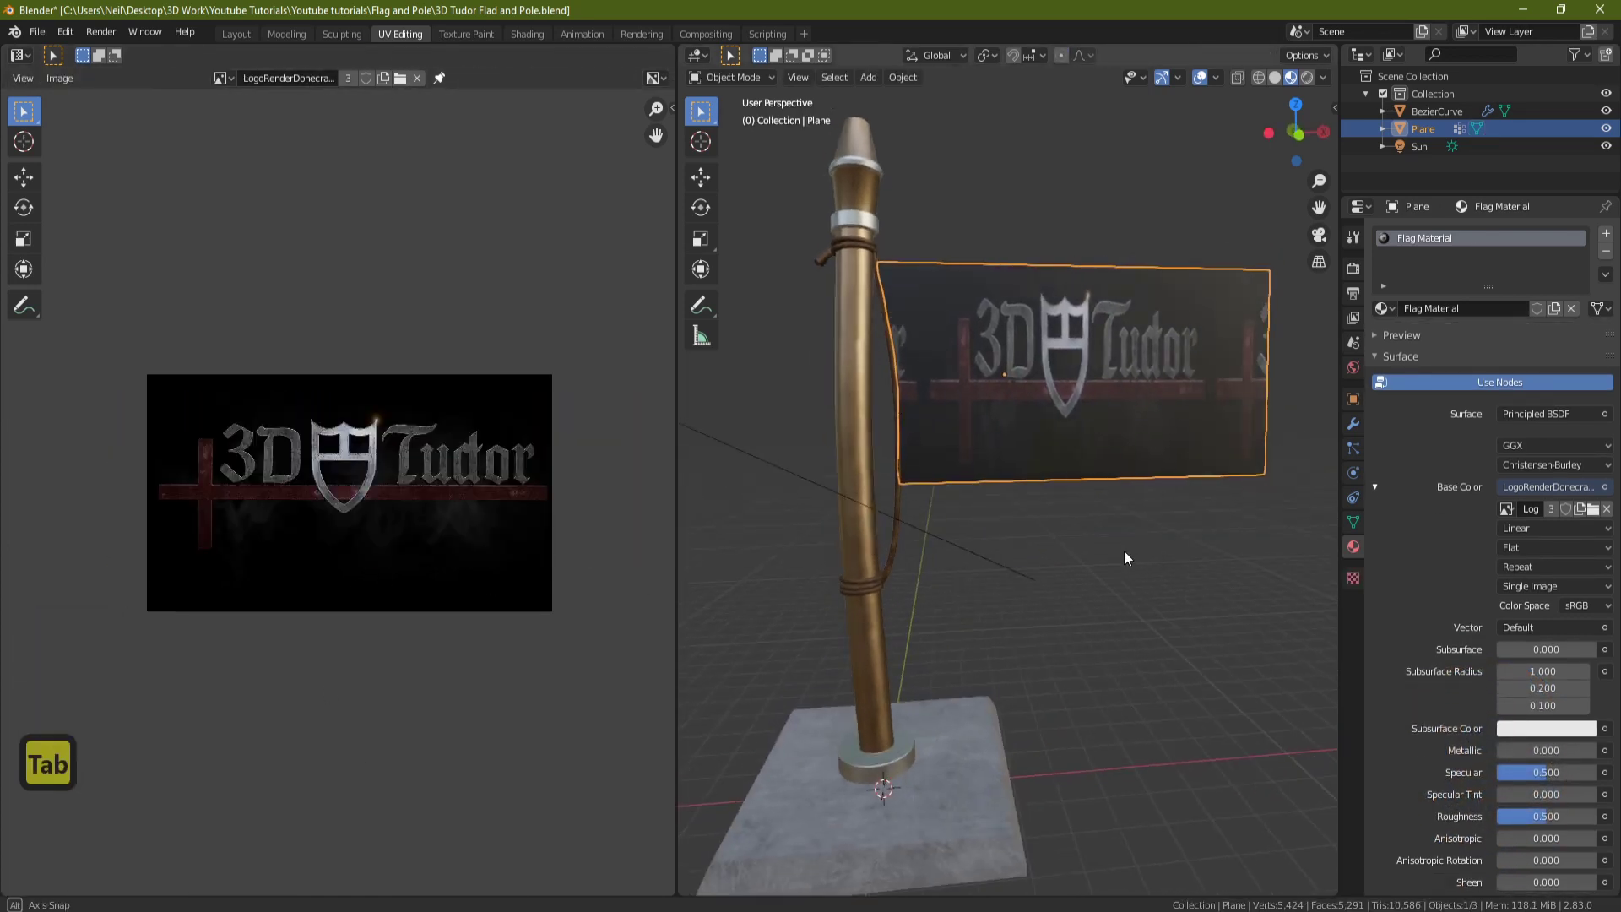
# Step: In the front view, move all of the flag's UVs about -0.144 along X to re-centre the logo, and return to Object Mode
pyautogui.moveTo(1123, 551); pyautogui.dragTo(1114, 554, button='middle')
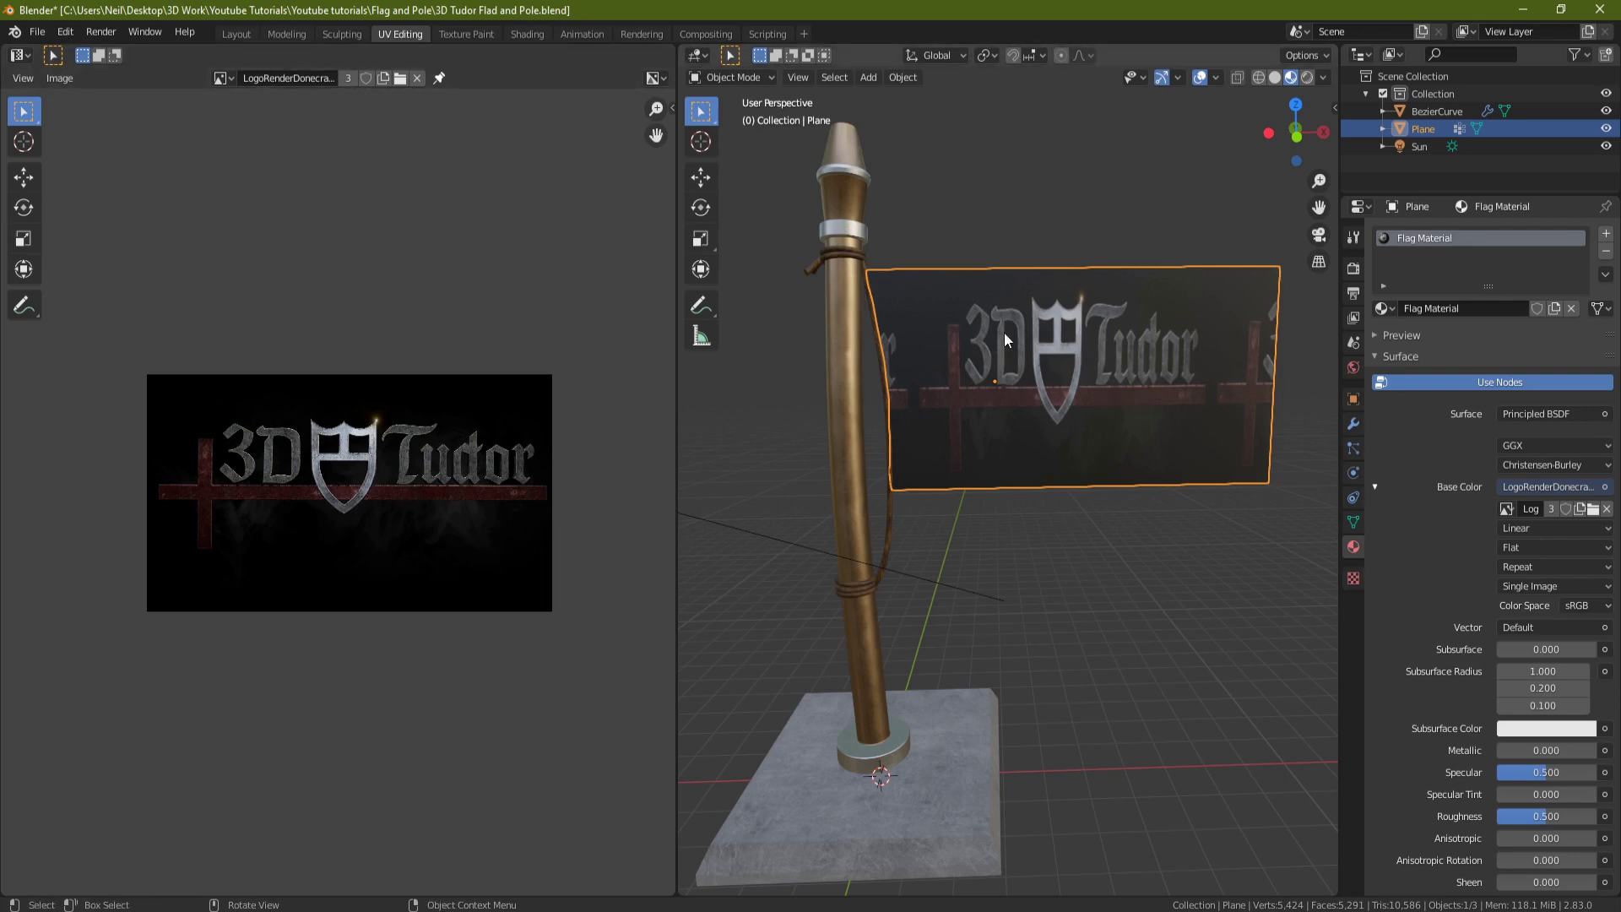
pyautogui.press('1')
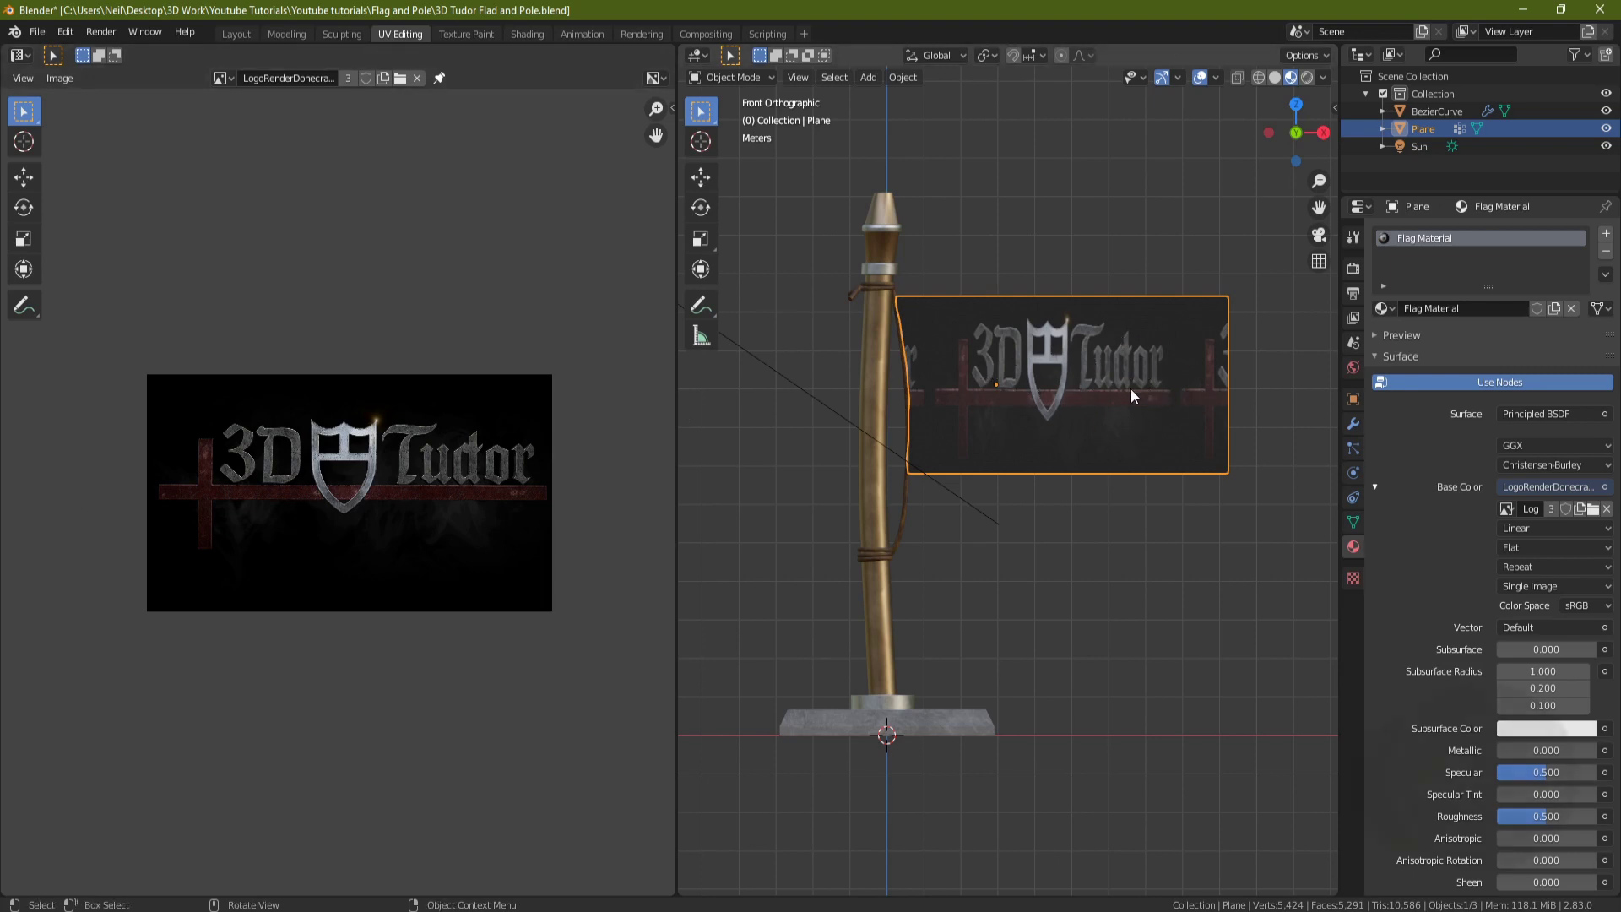
pyautogui.press('Tab')
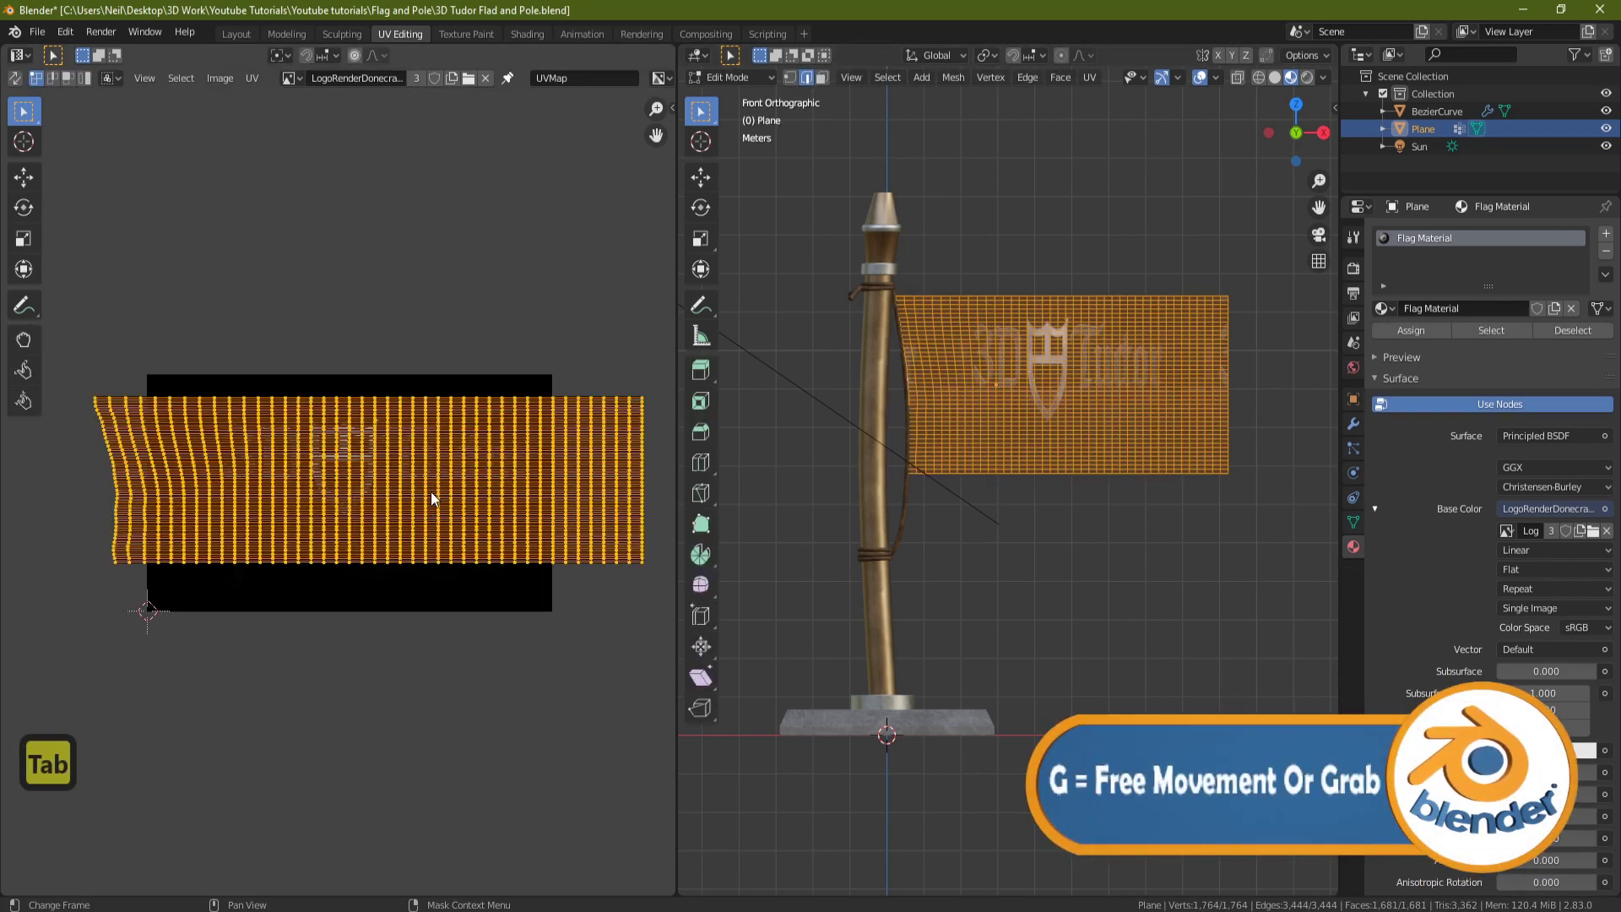
pyautogui.press('g')
pyautogui.press('x')
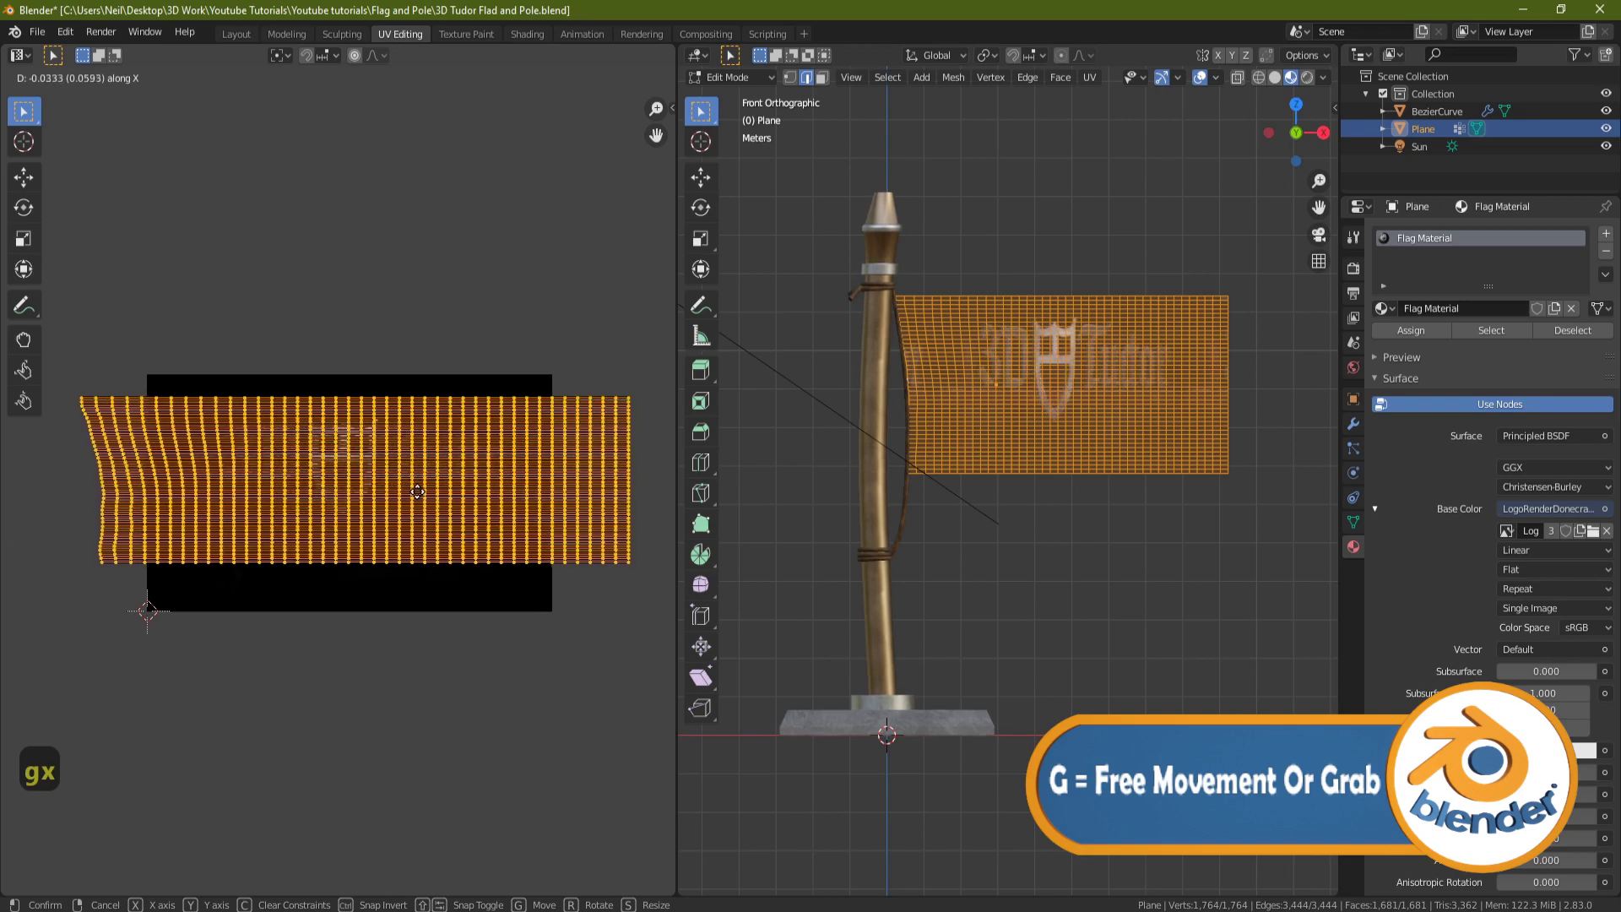
pyautogui.click(395, 494)
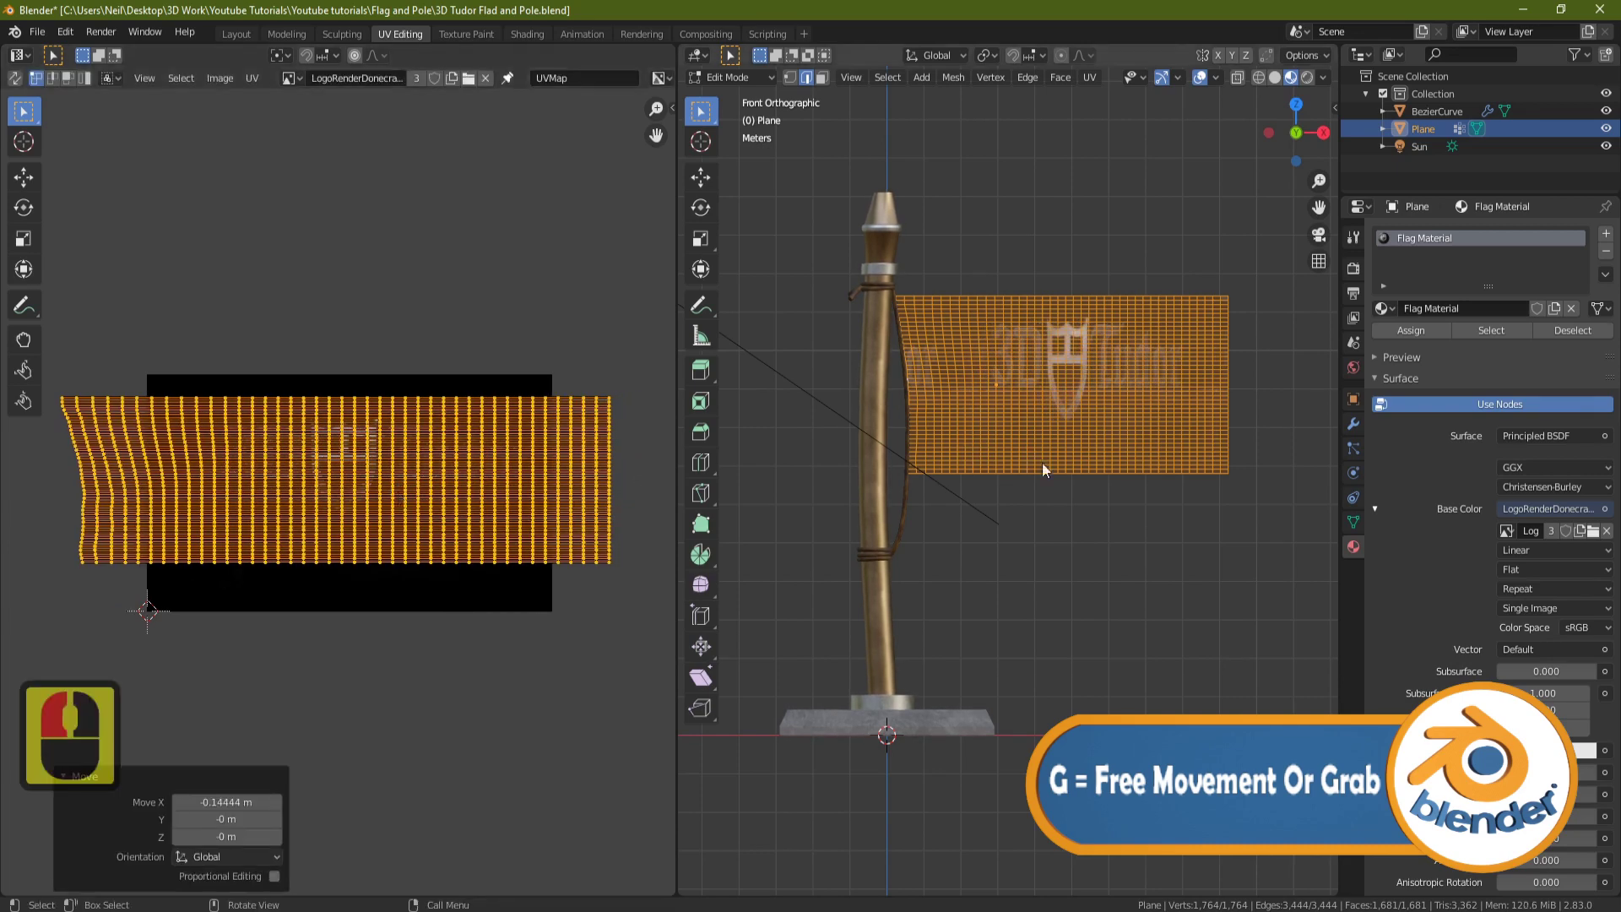
pyautogui.press('Tab')
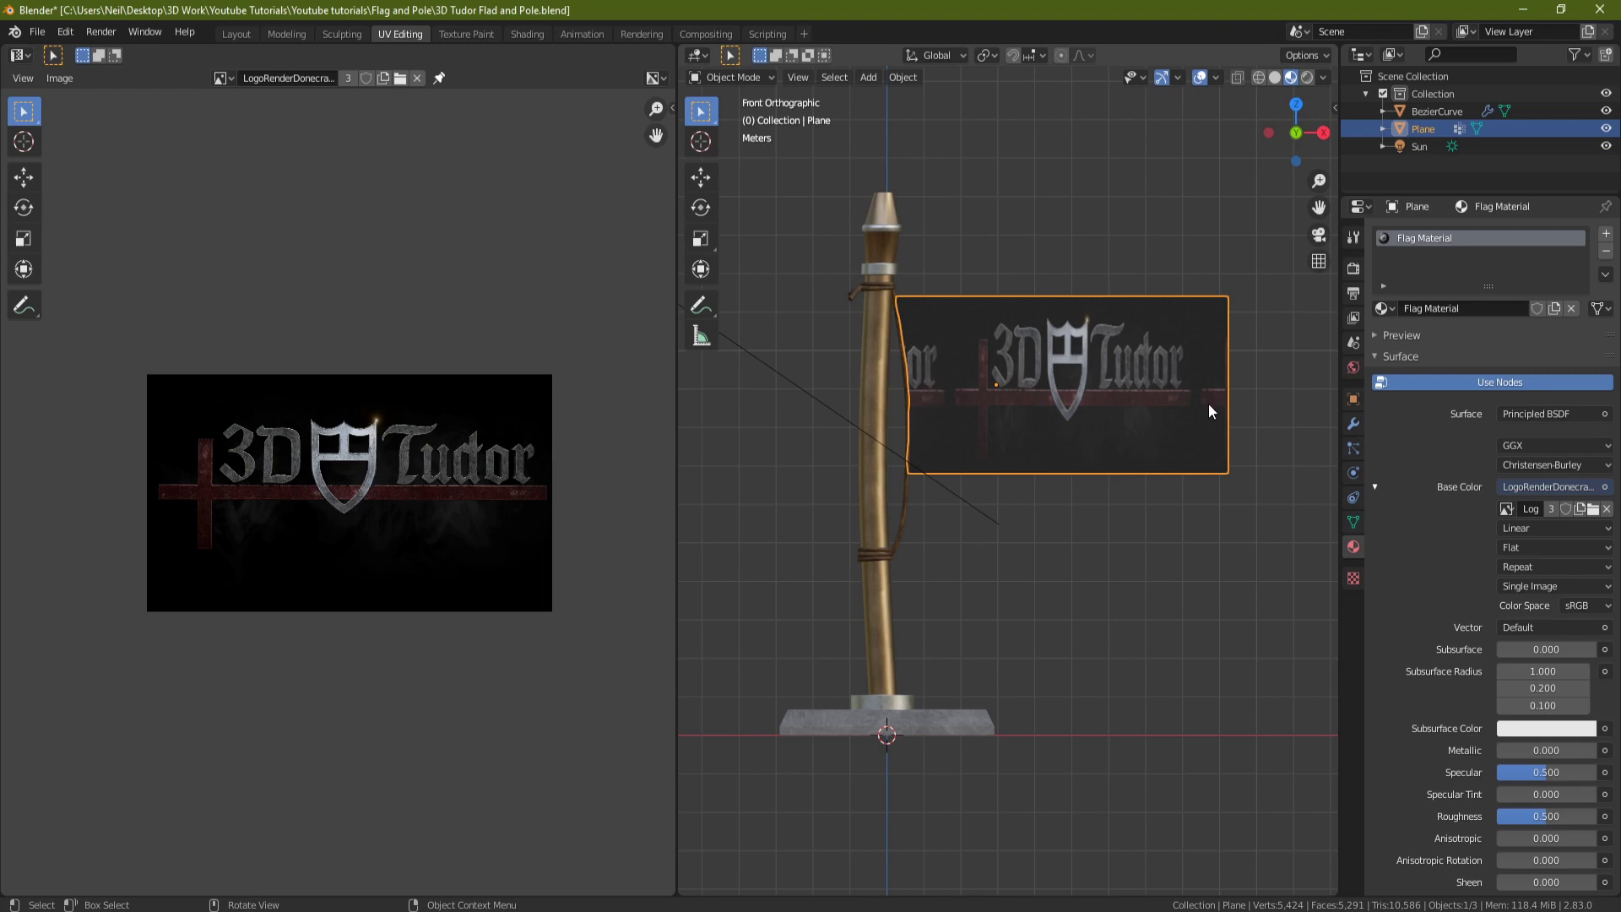
# Step: In the Shading workspace, set the logo Image Texture node's extension to Extend so the image stops tiling
pyautogui.click(527, 34)
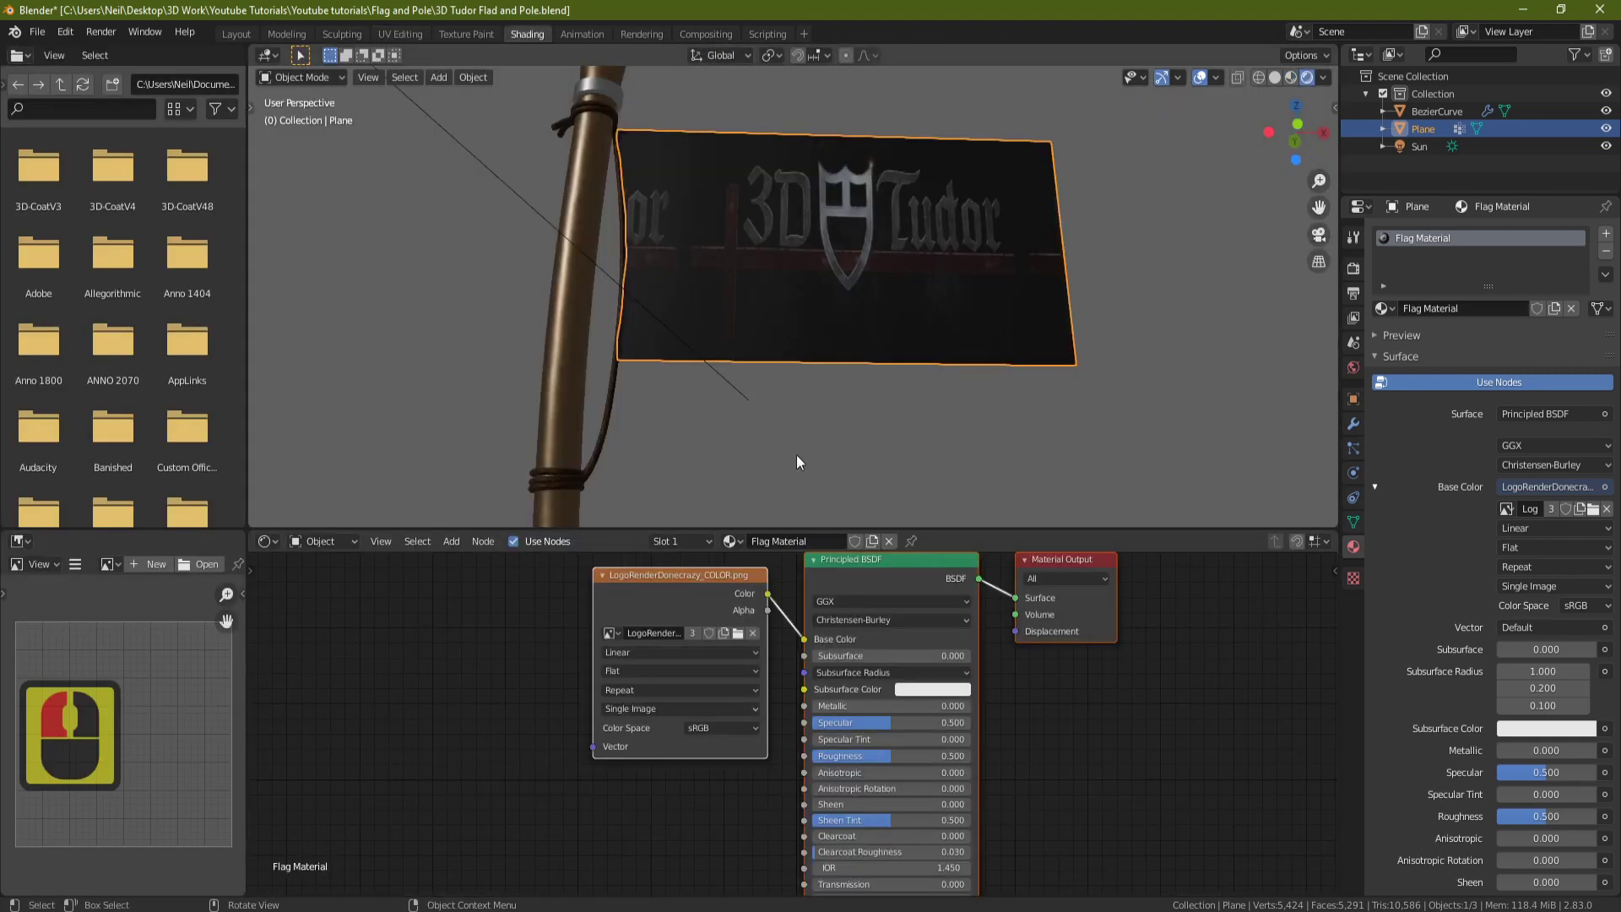
pyautogui.click(676, 569)
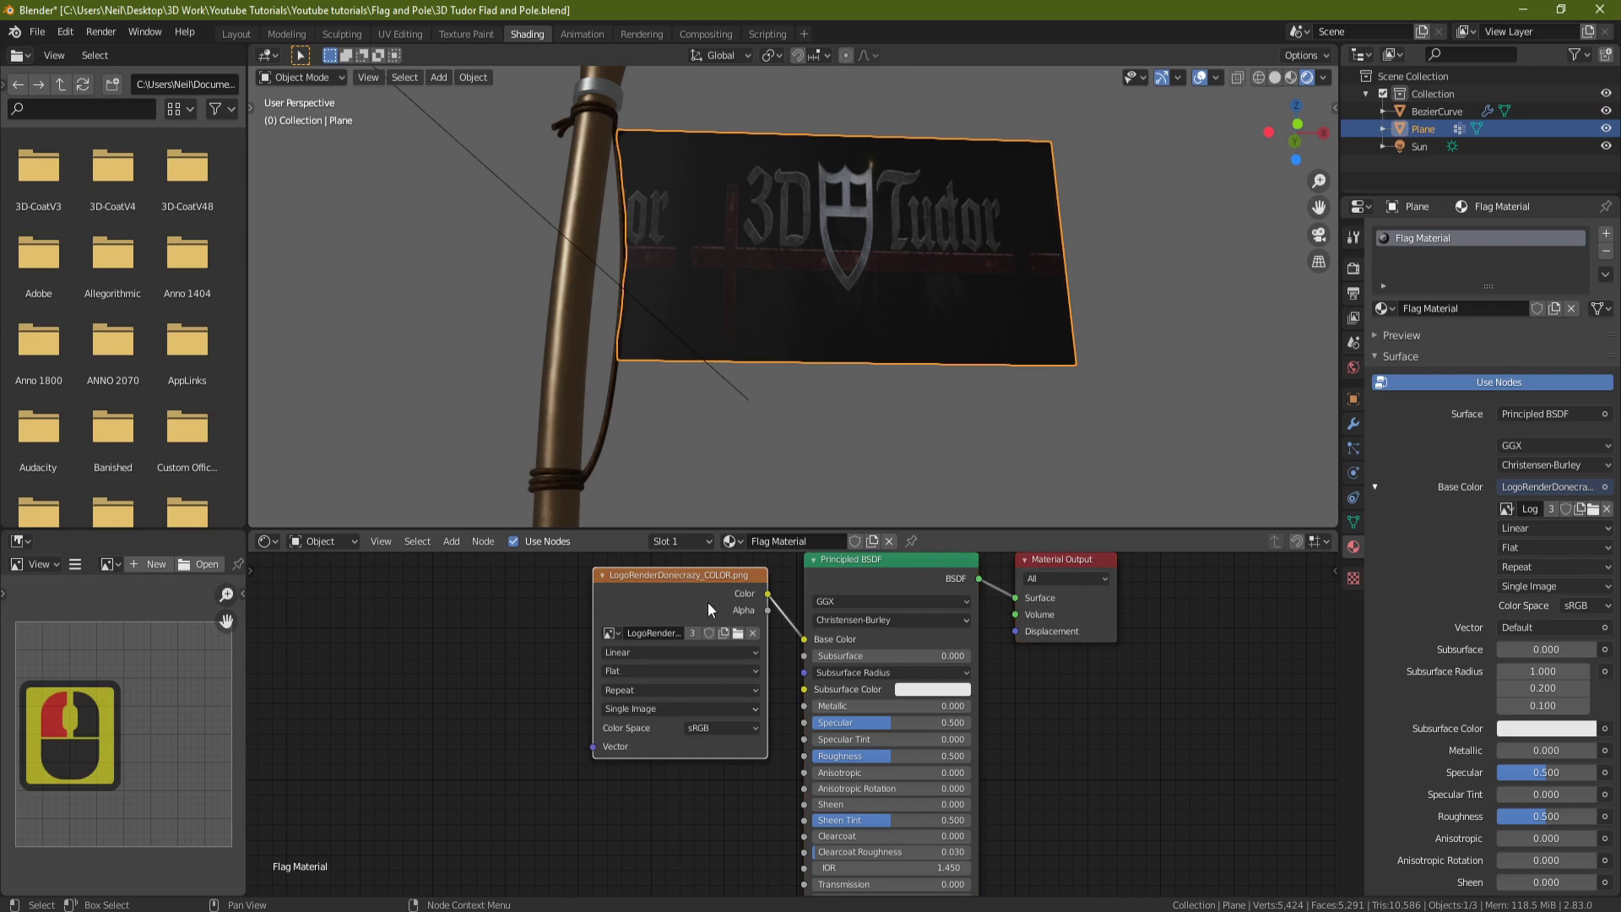
pyautogui.click(654, 689)
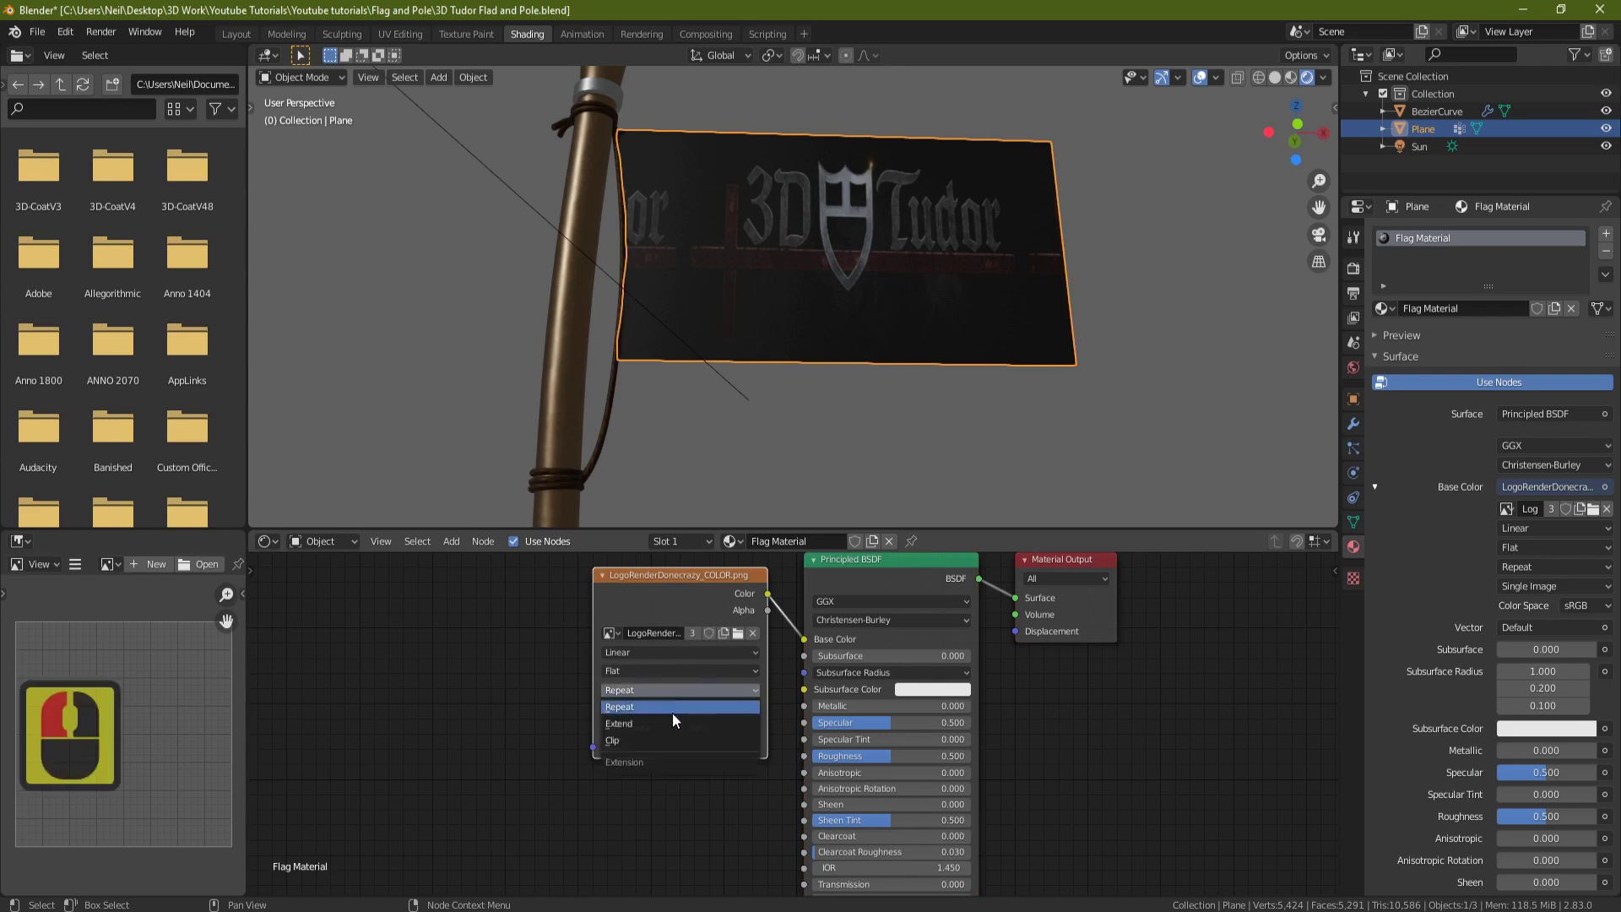
pyautogui.click(667, 720)
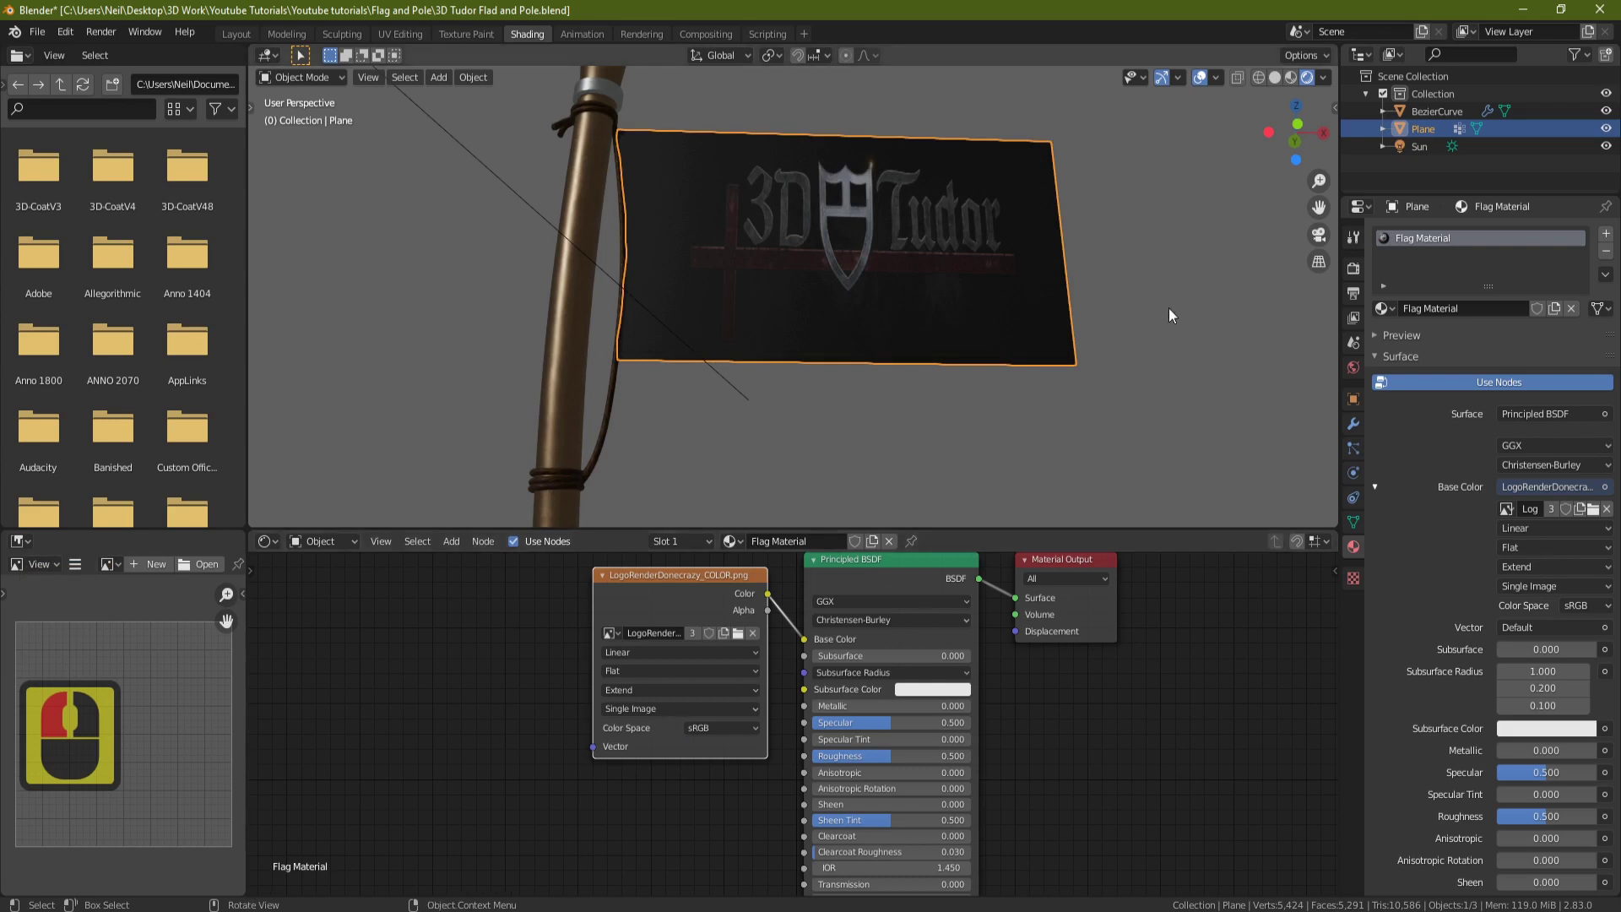
pyautogui.moveTo(1170, 309); pyautogui.dragTo(724, 274, button='middle')
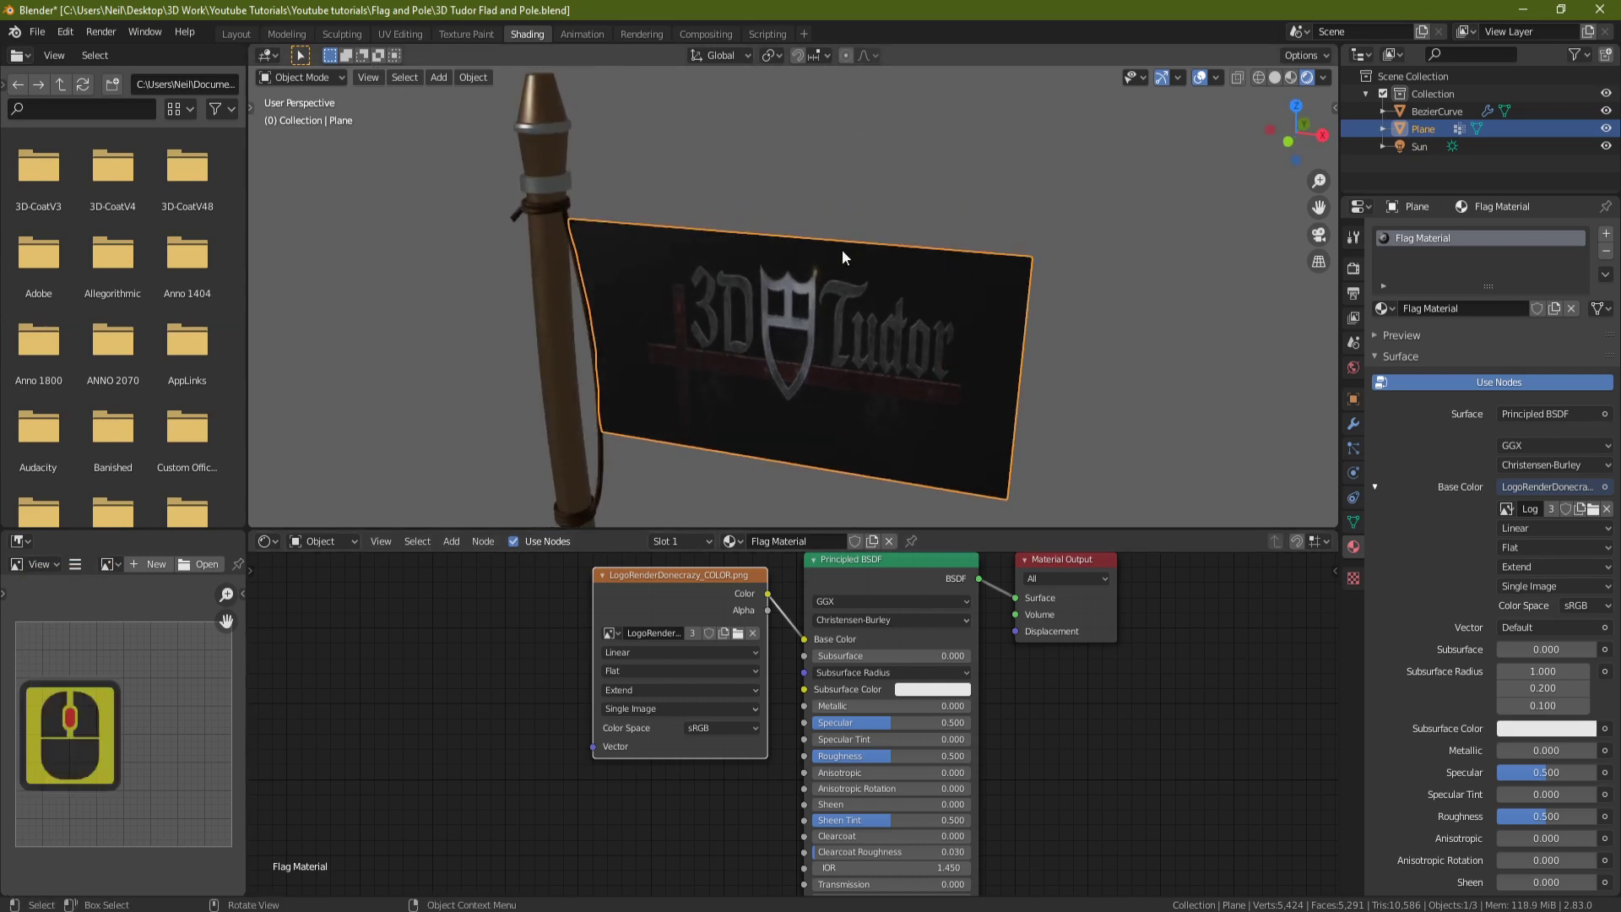
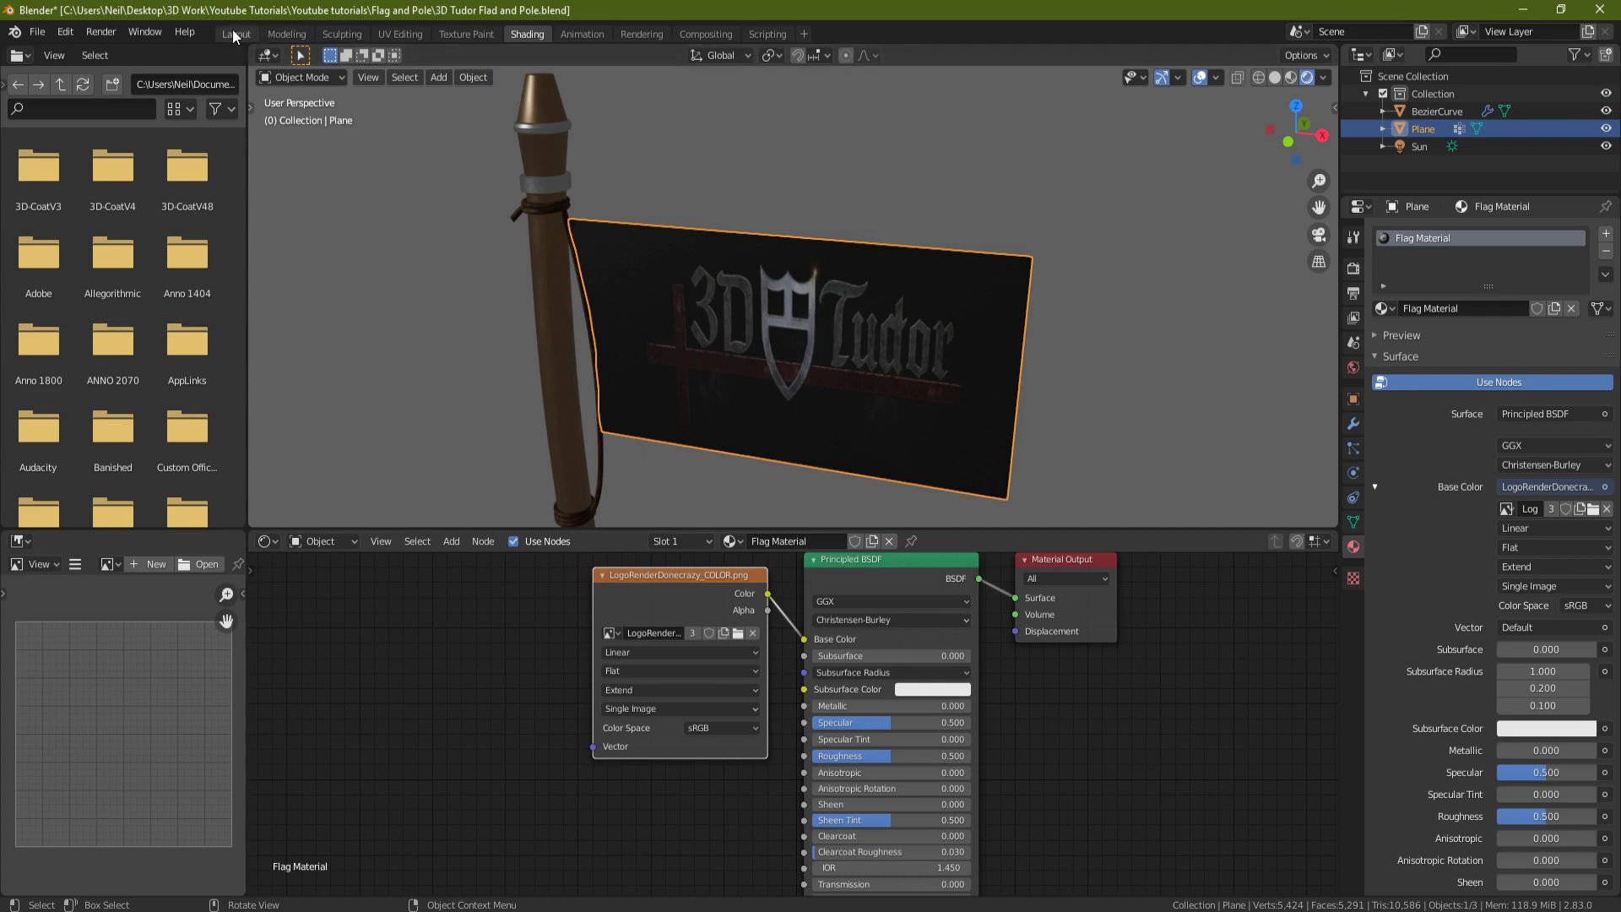
# Step: Return to the Layout workspace and add a Rigid Body Constraint to the flagpole in its physics properties
pyautogui.click(236, 35)
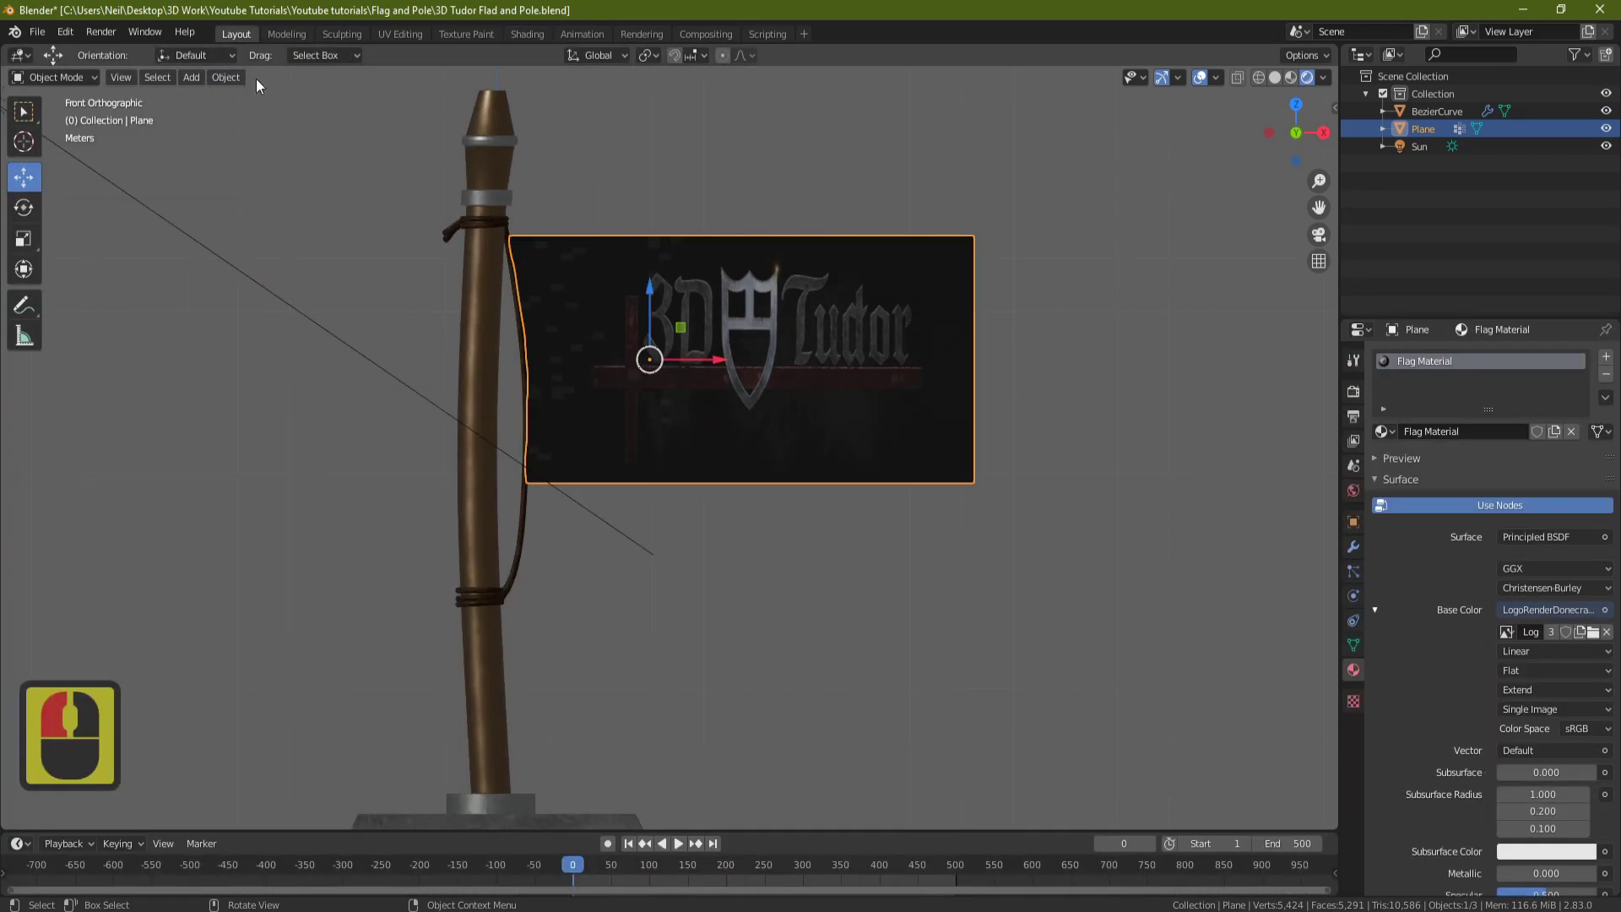
pyautogui.click(287, 35)
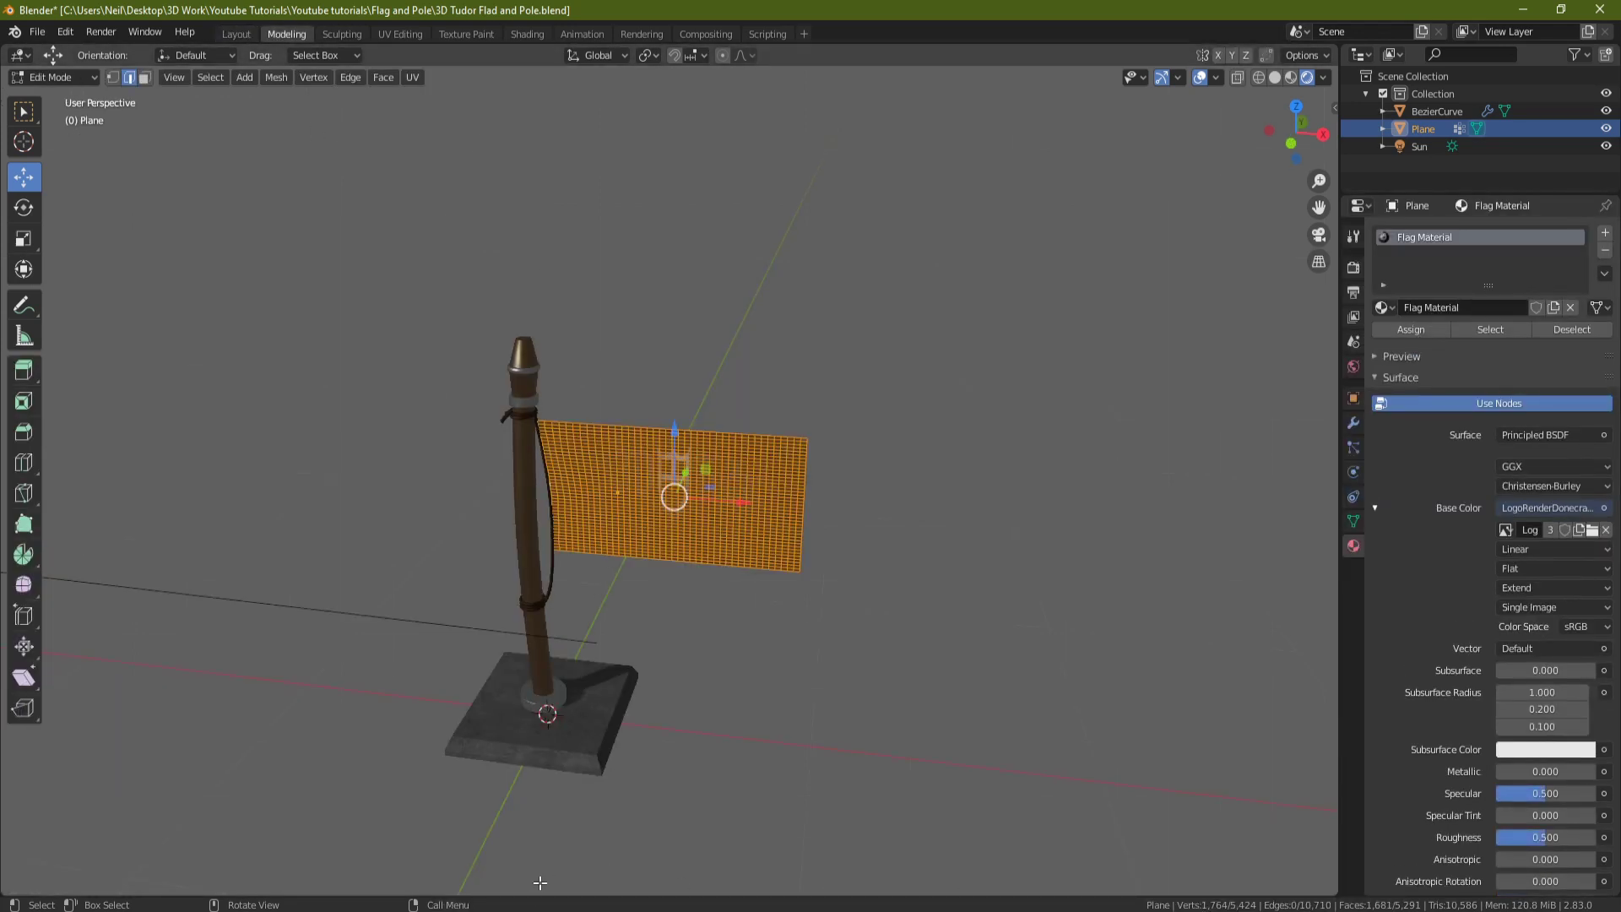
pyautogui.click(235, 35)
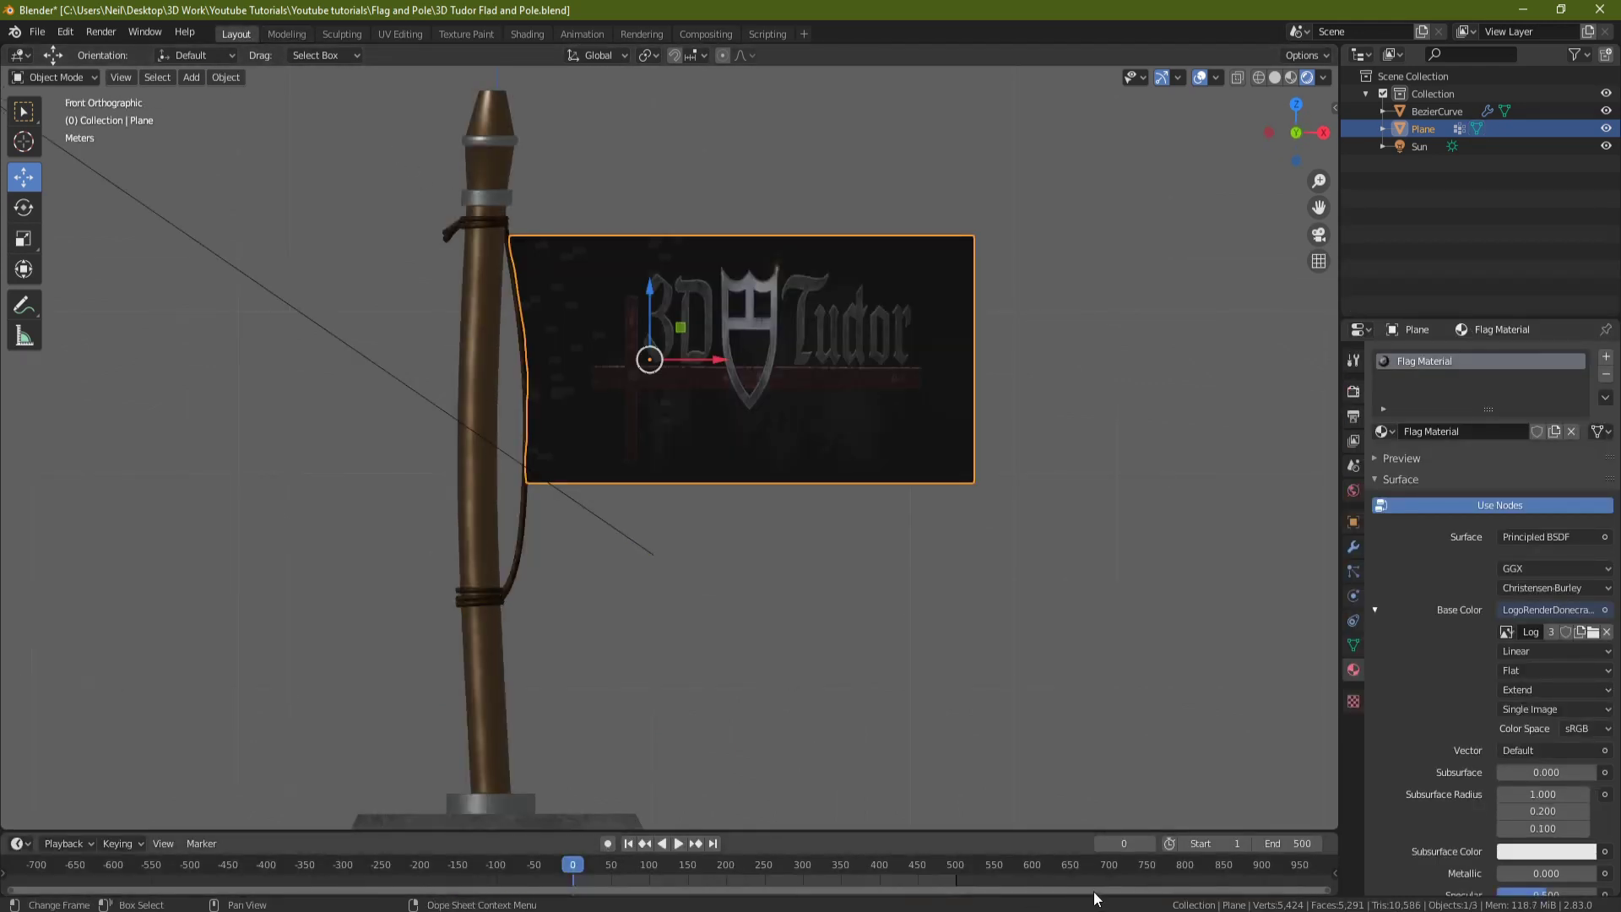
pyautogui.scroll(-4, 655, 553)
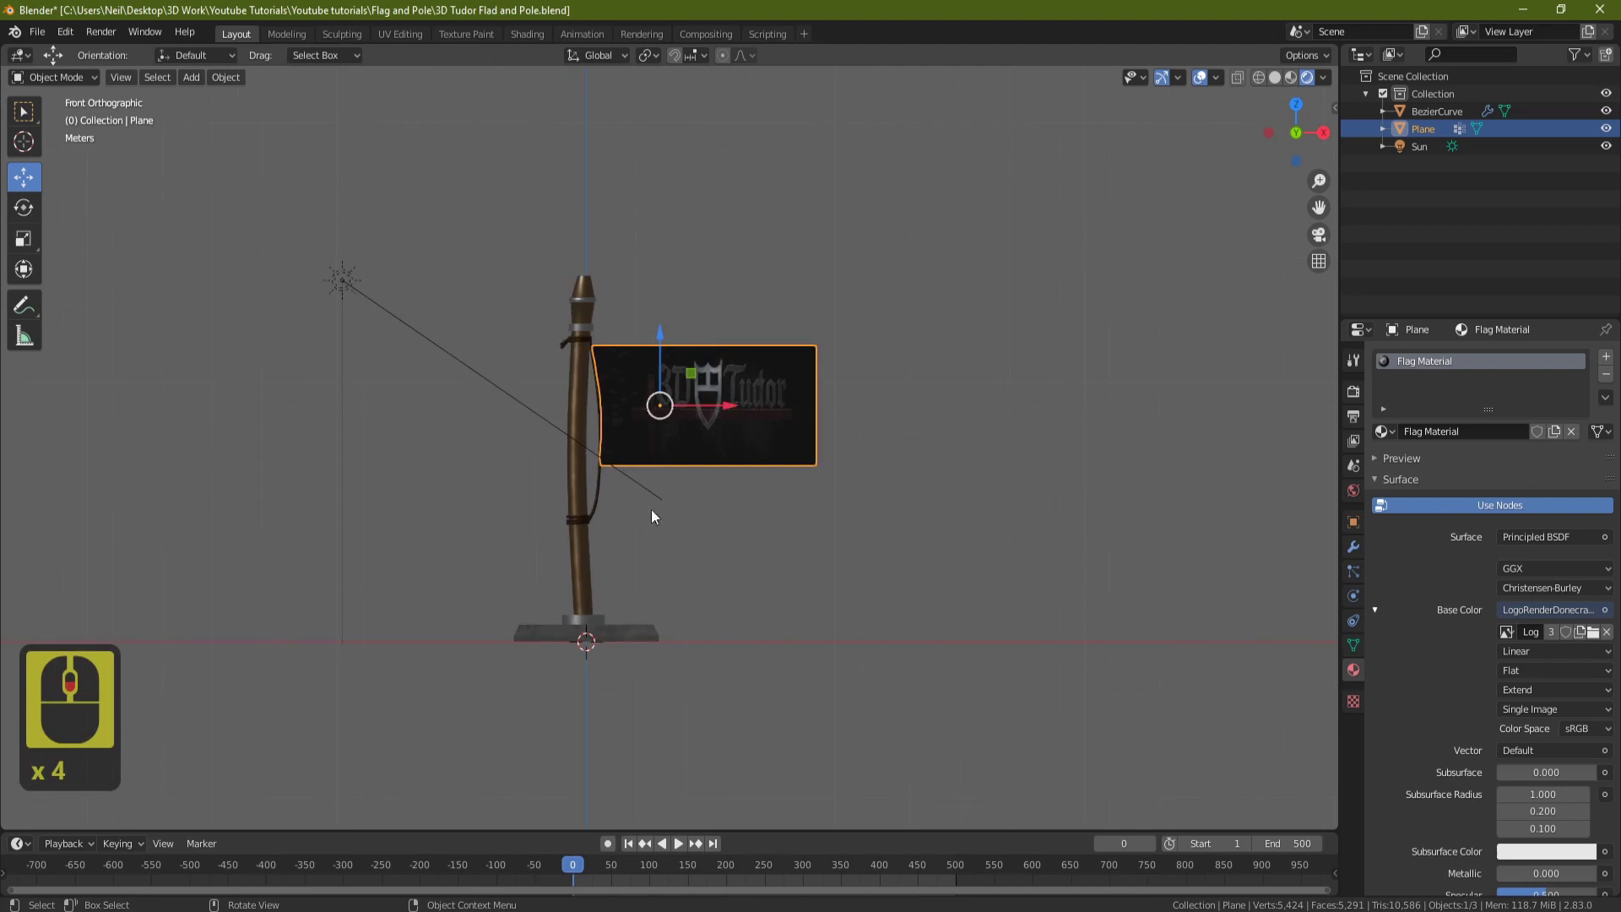
pyautogui.click(571, 475)
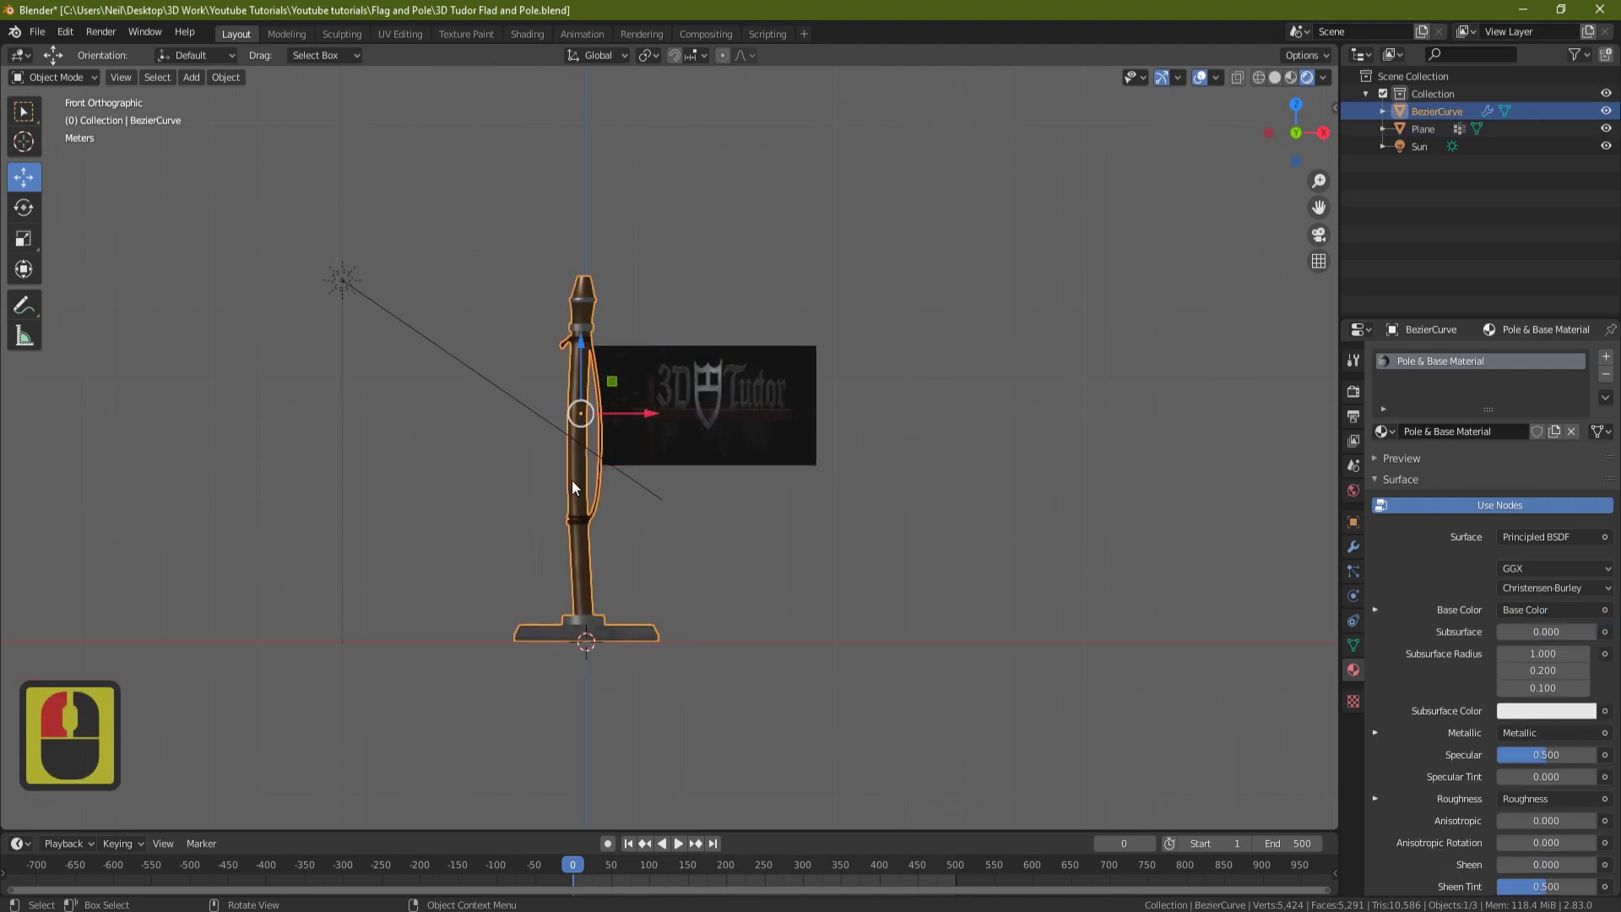
pyautogui.click(1354, 597)
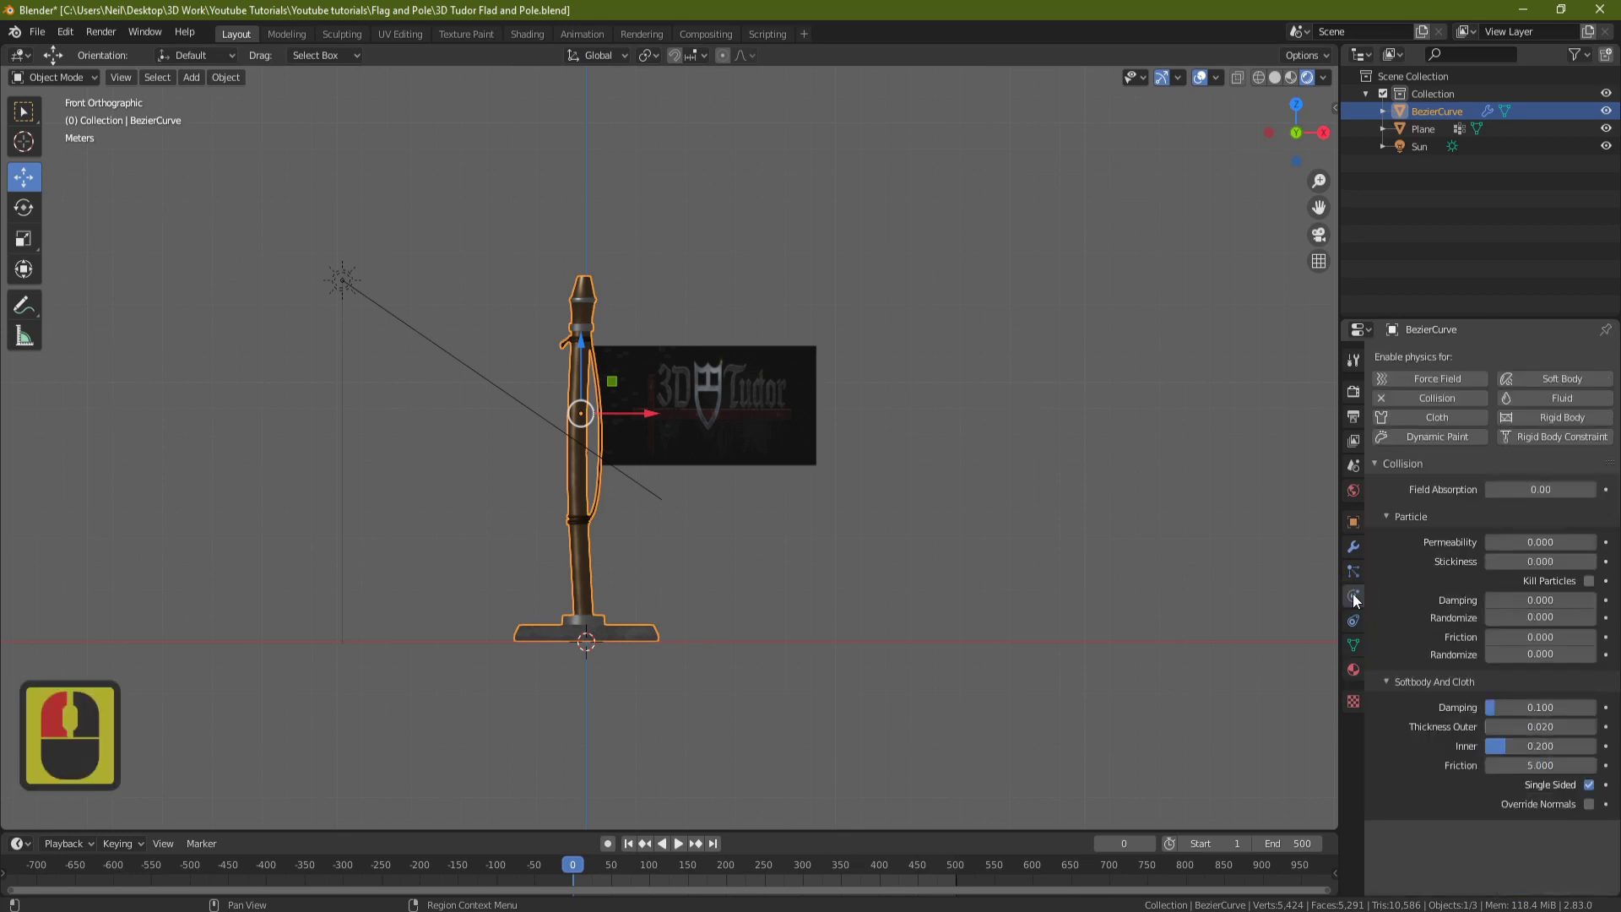
pyautogui.click(1564, 435)
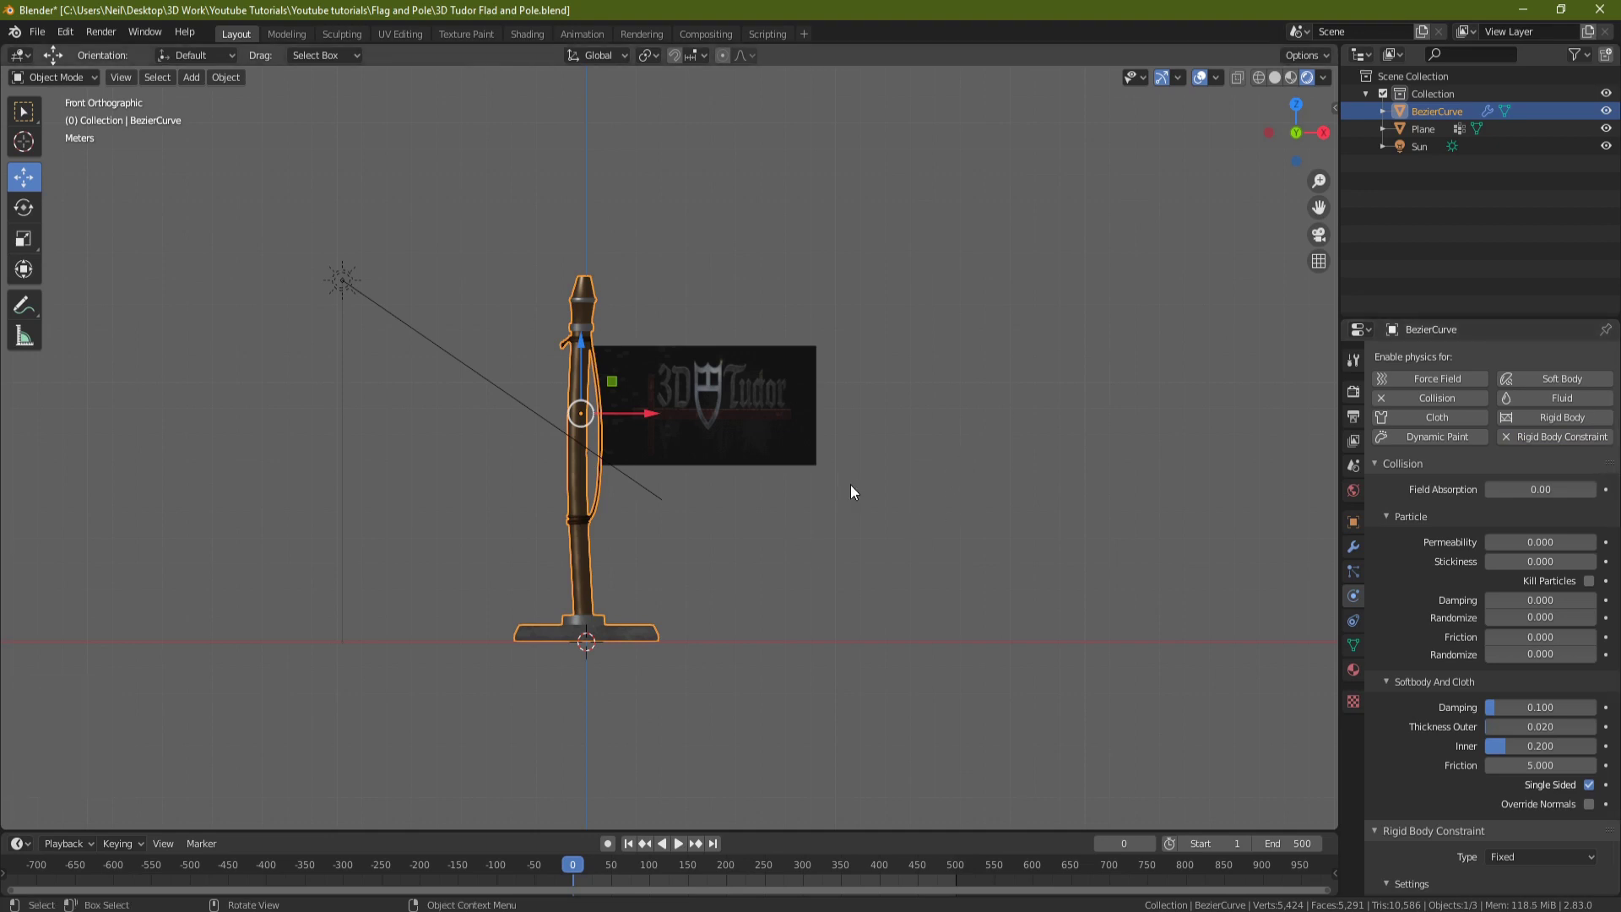
# Step: Enable Cloth physics on the flag plane
pyautogui.scroll(2, 662, 381)
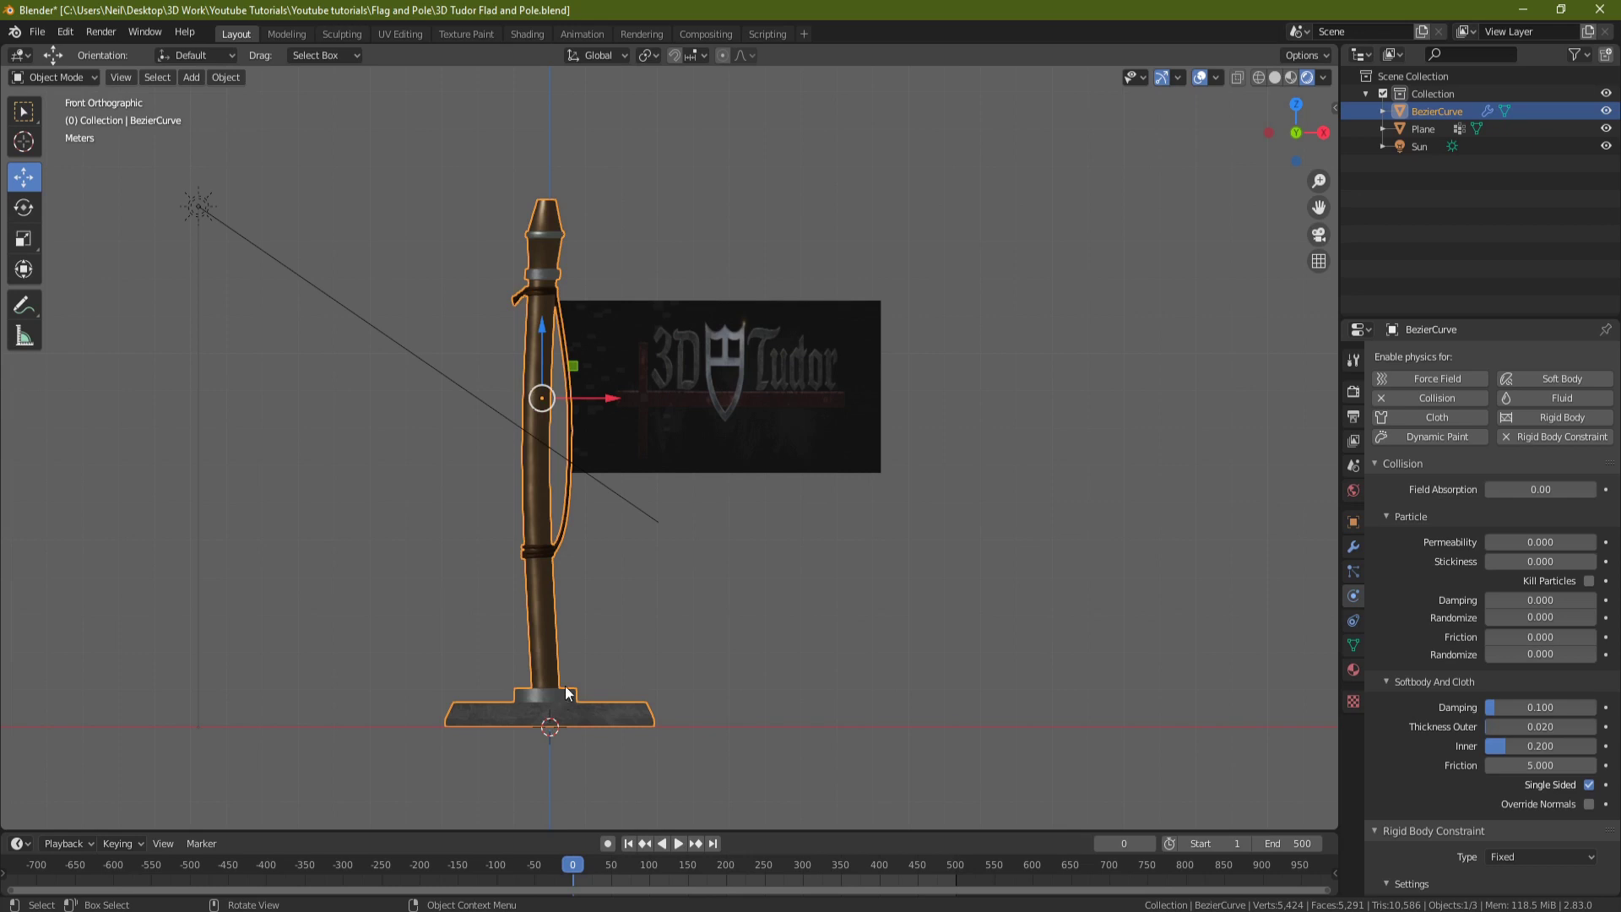
pyautogui.click(757, 412)
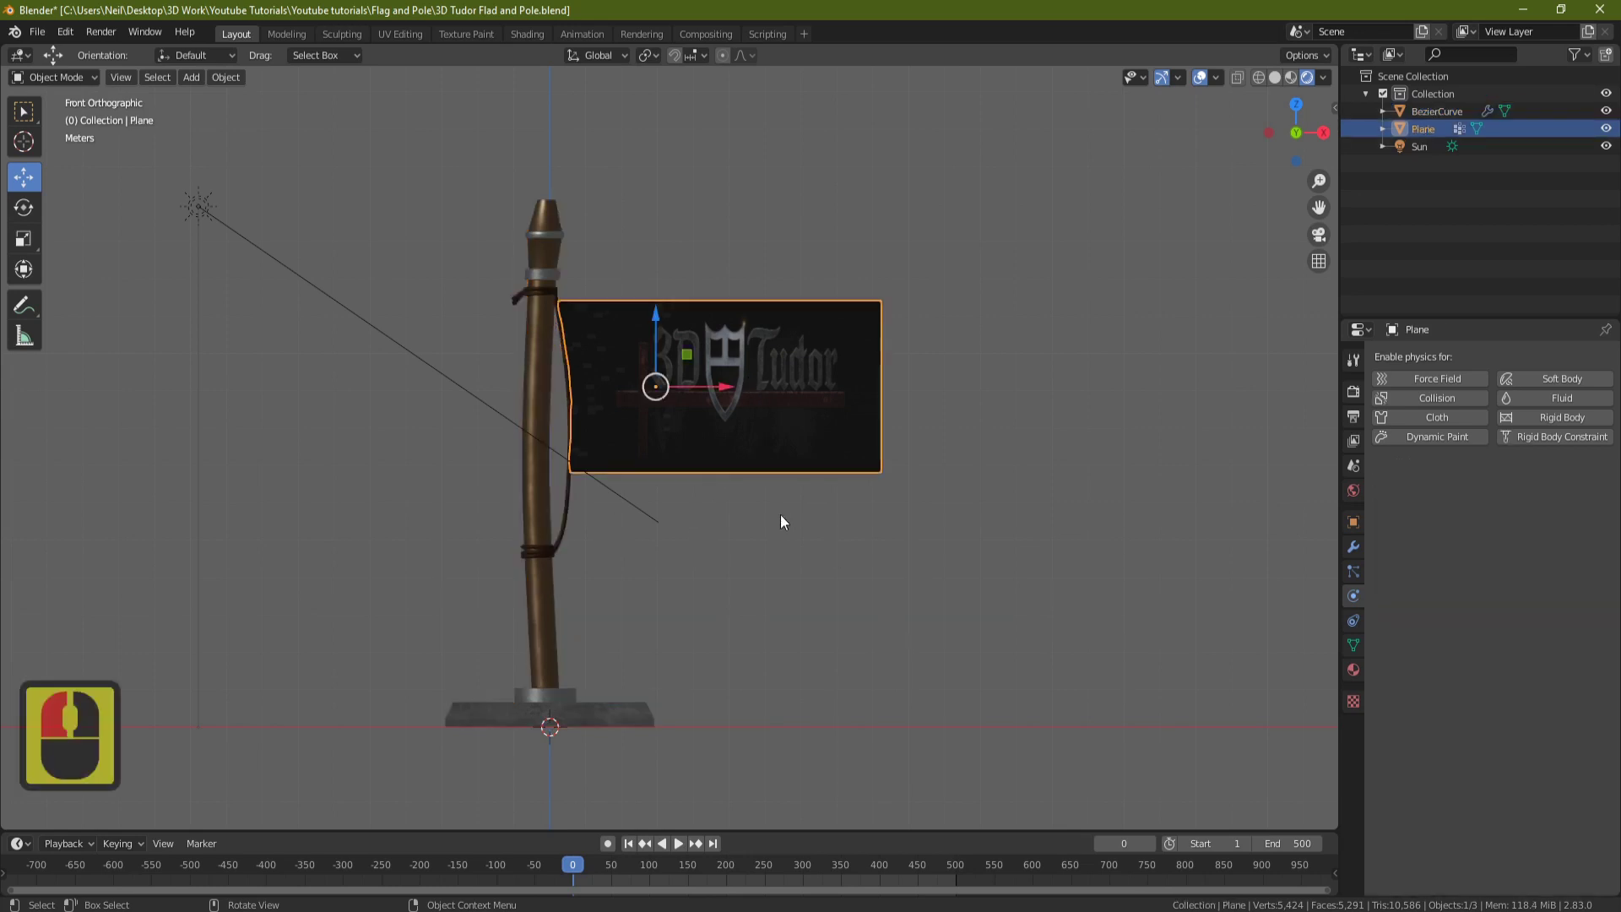
pyautogui.click(1467, 417)
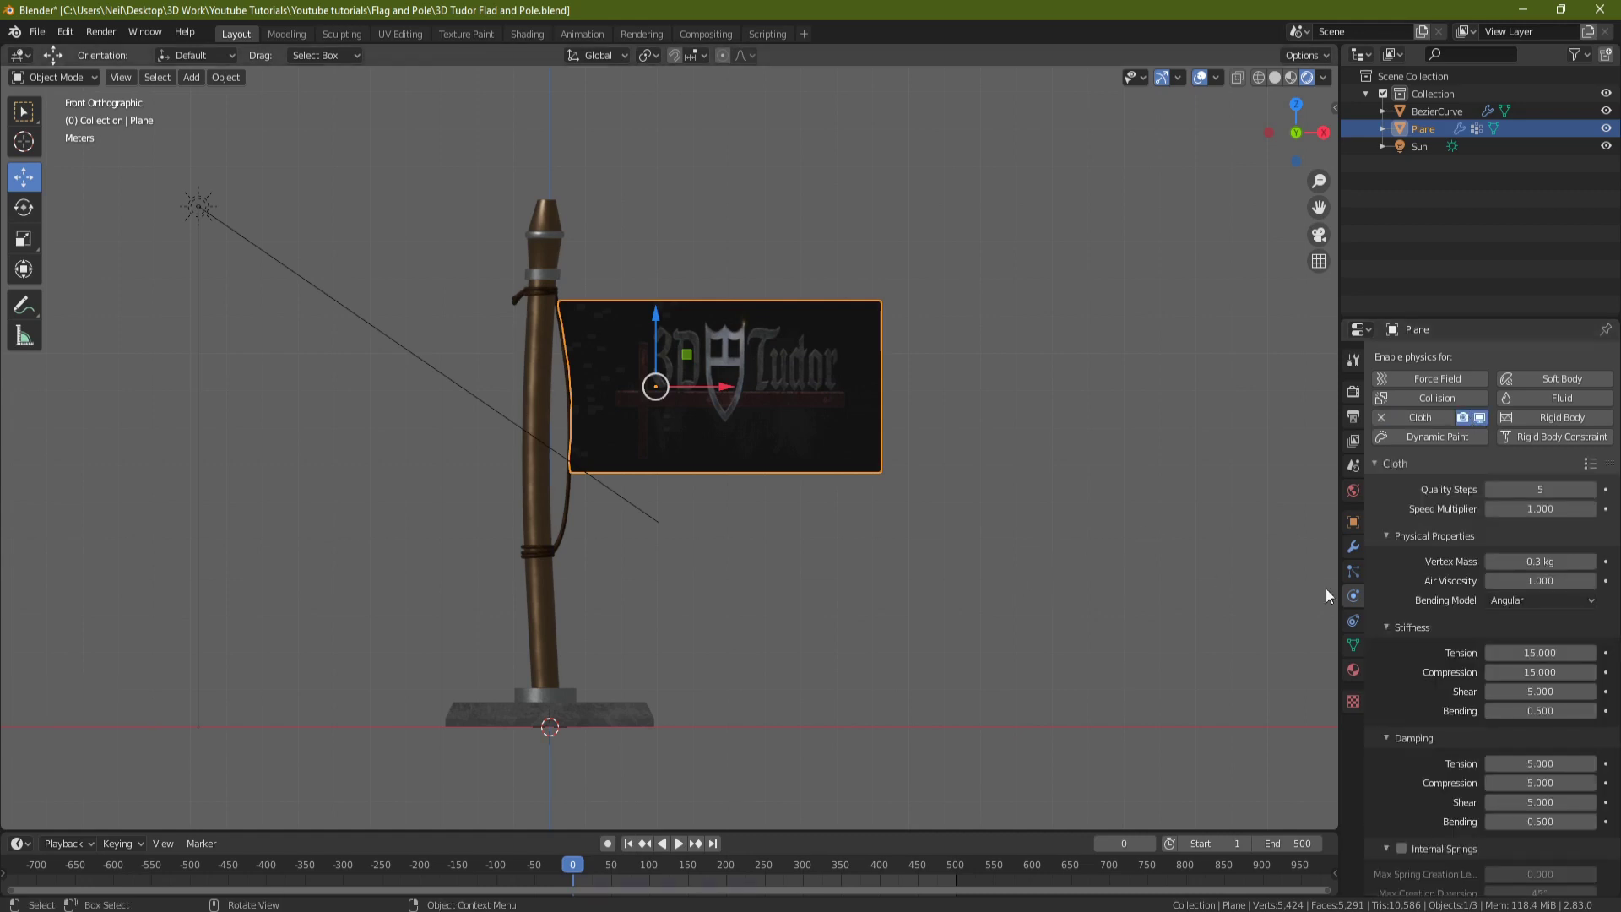
# Step: Set the Pin Group in the flag's cloth Shape settings to the Flag vertex group
pyautogui.scroll(-20, 1527, 690)
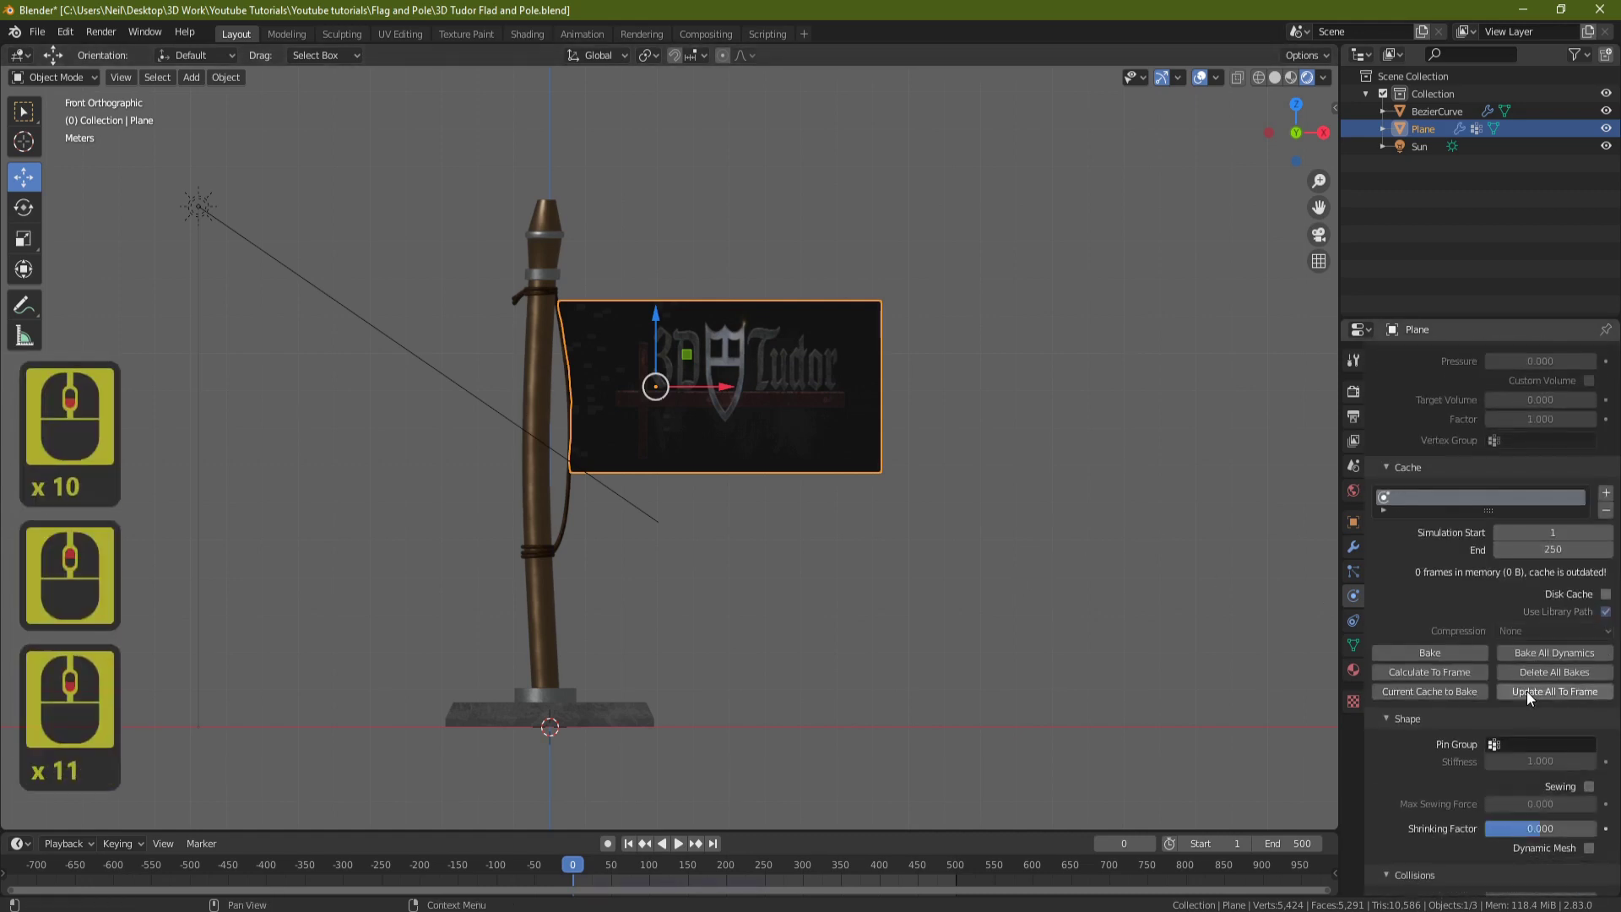
pyautogui.scroll(-1, 1527, 691)
pyautogui.click(1391, 683)
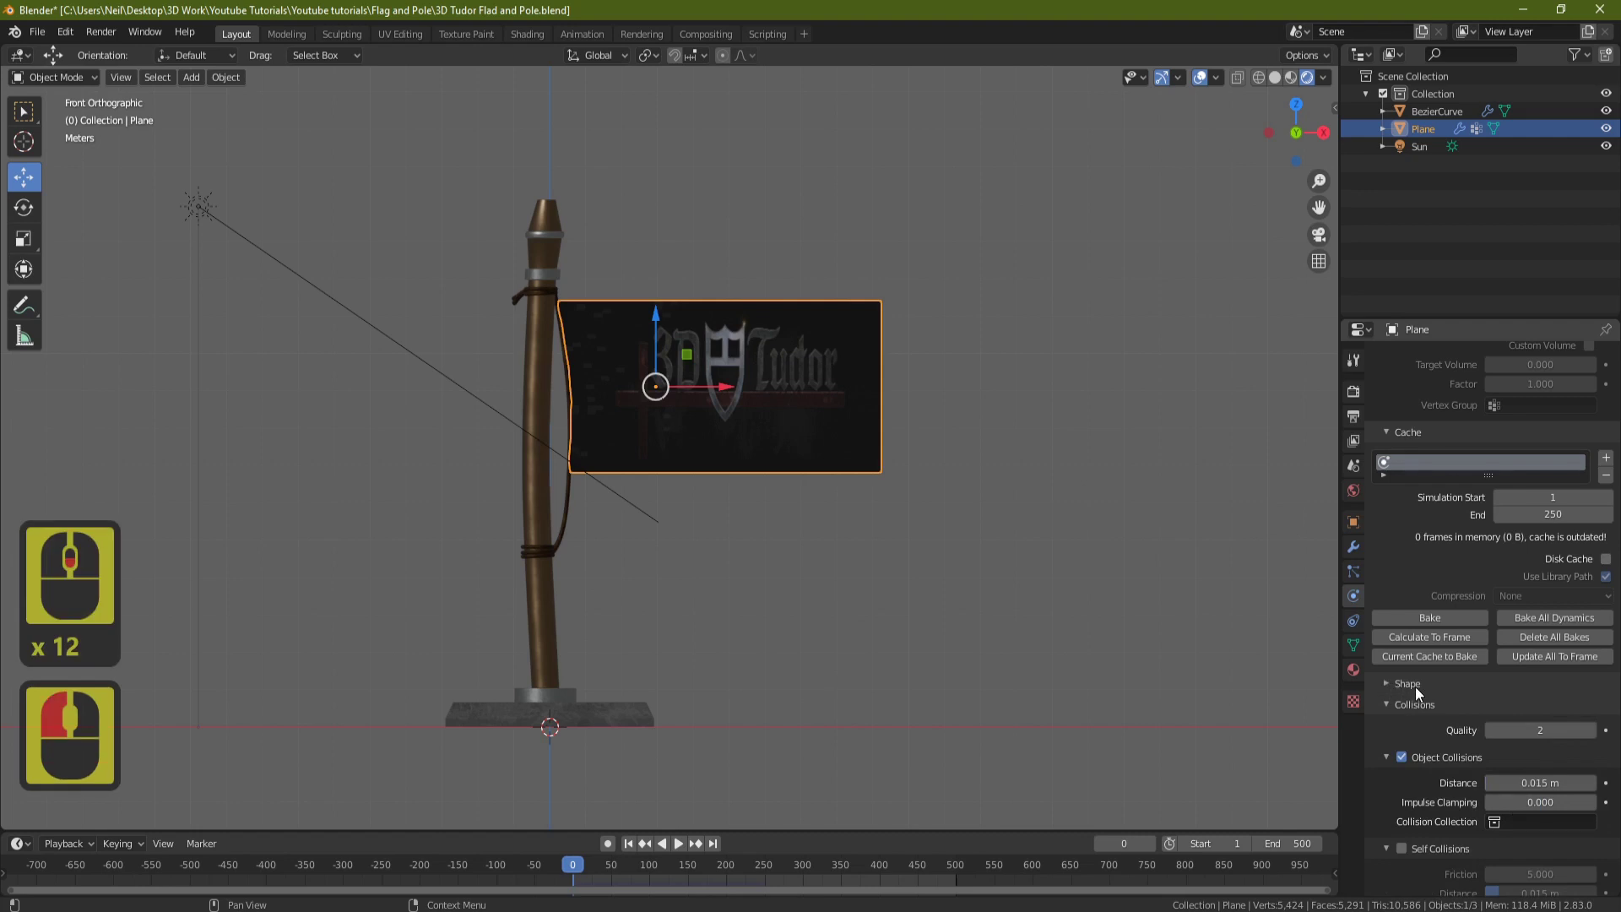
pyautogui.click(1405, 686)
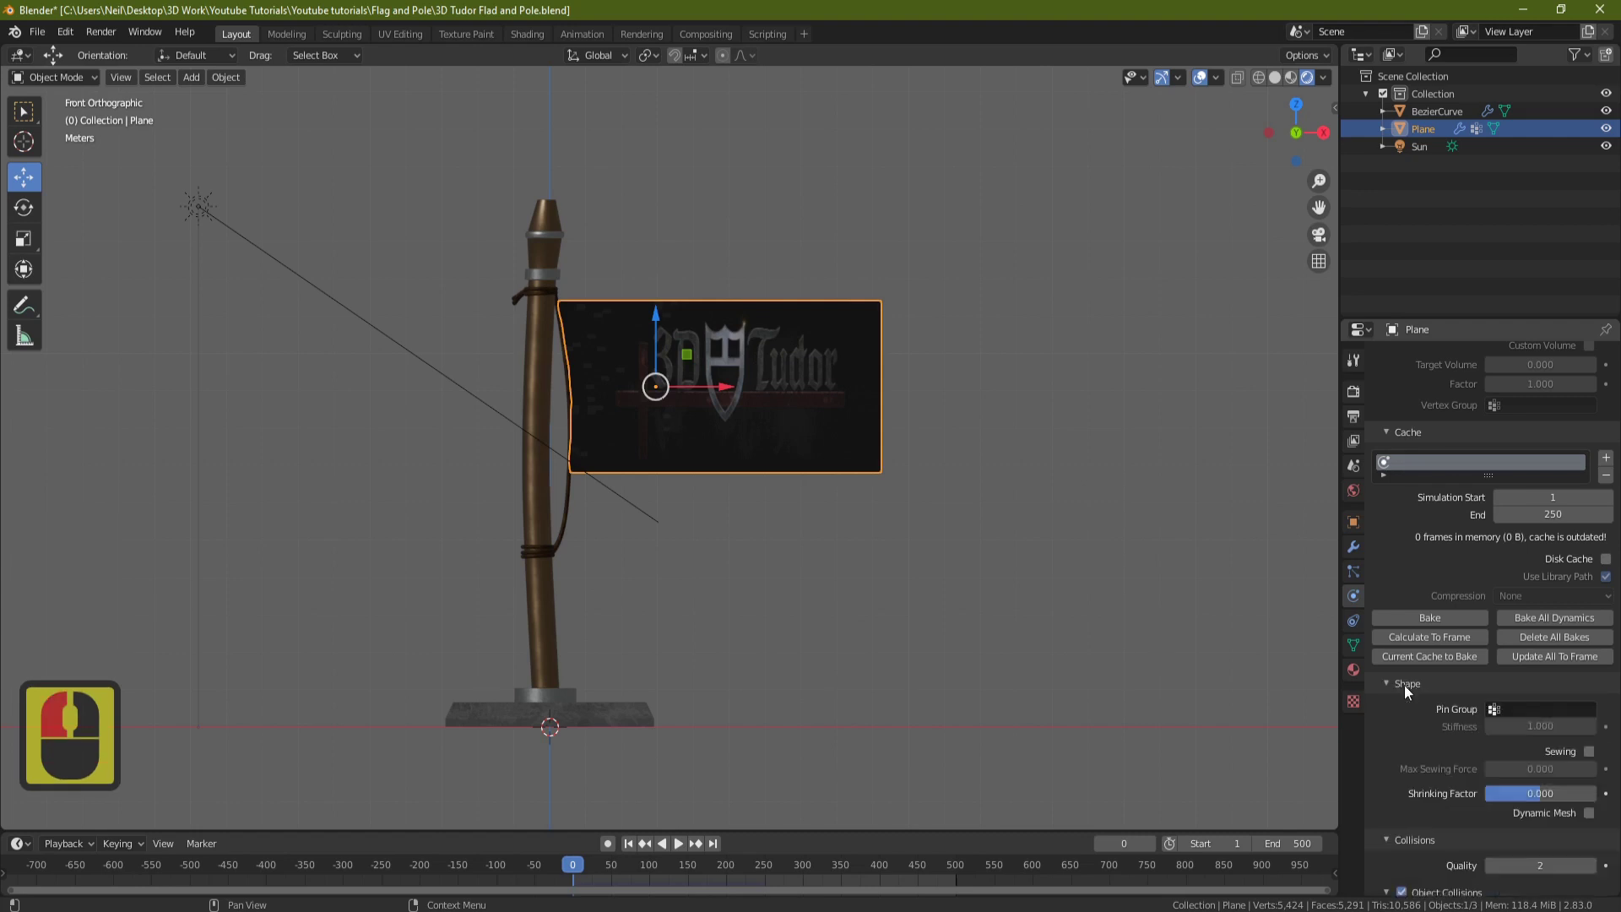
pyautogui.click(1485, 710)
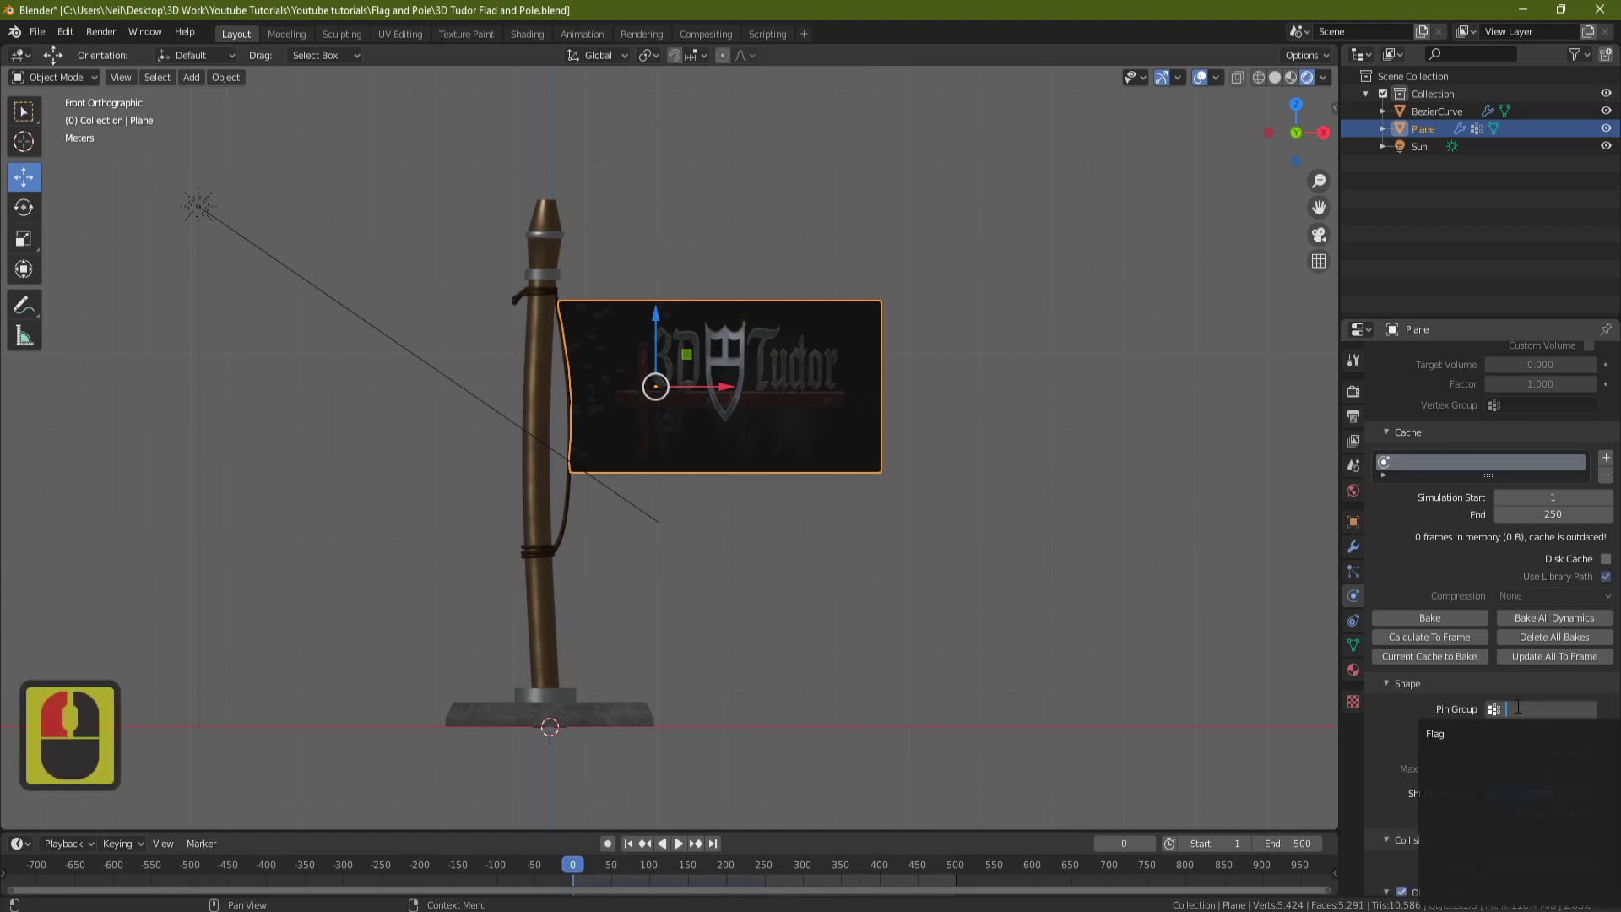
pyautogui.click(1483, 735)
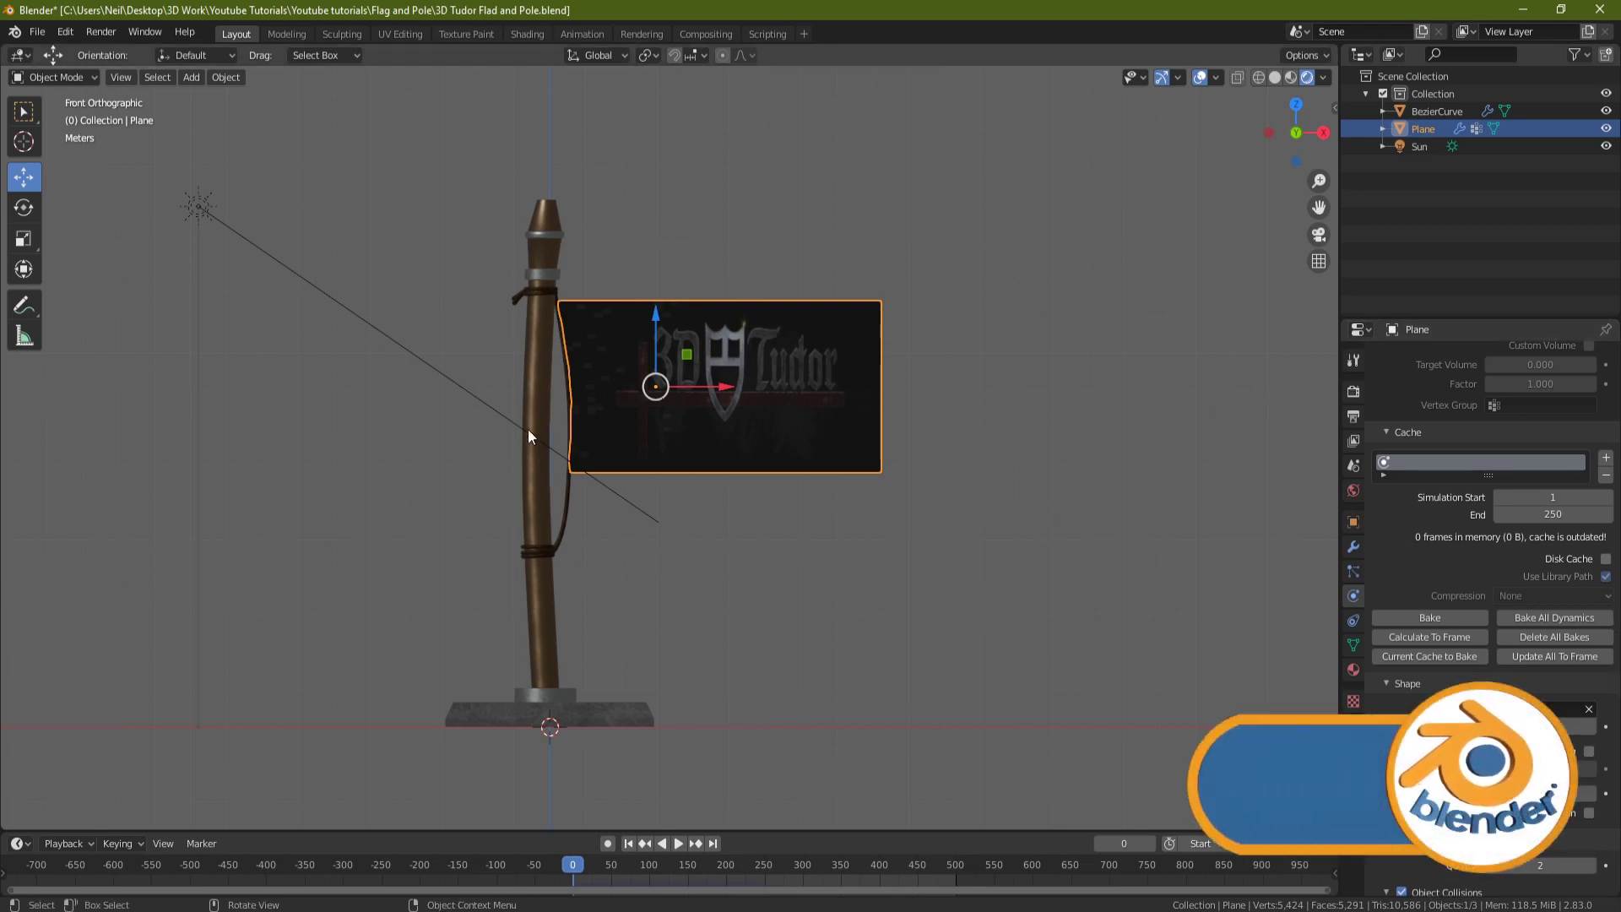
# Step: Play the cloth simulation to check how the pinned flag falls, stop it, and return the timeline to frame 0
pyautogui.press('space')
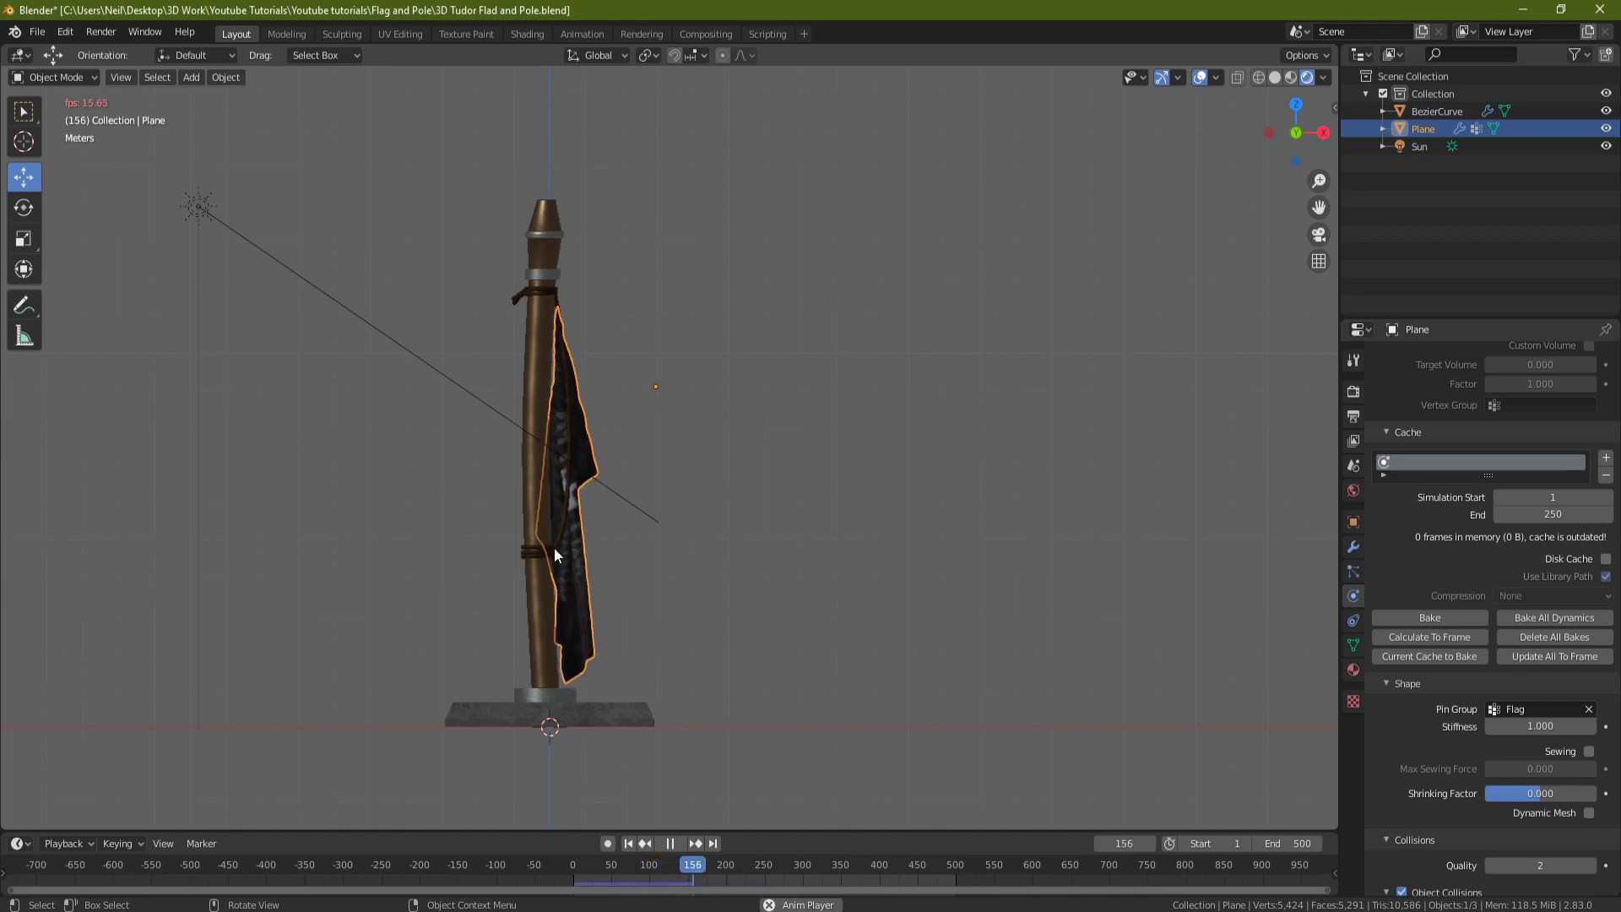
pyautogui.press('space')
pyautogui.moveTo(674, 863); pyautogui.dragTo(551, 872)
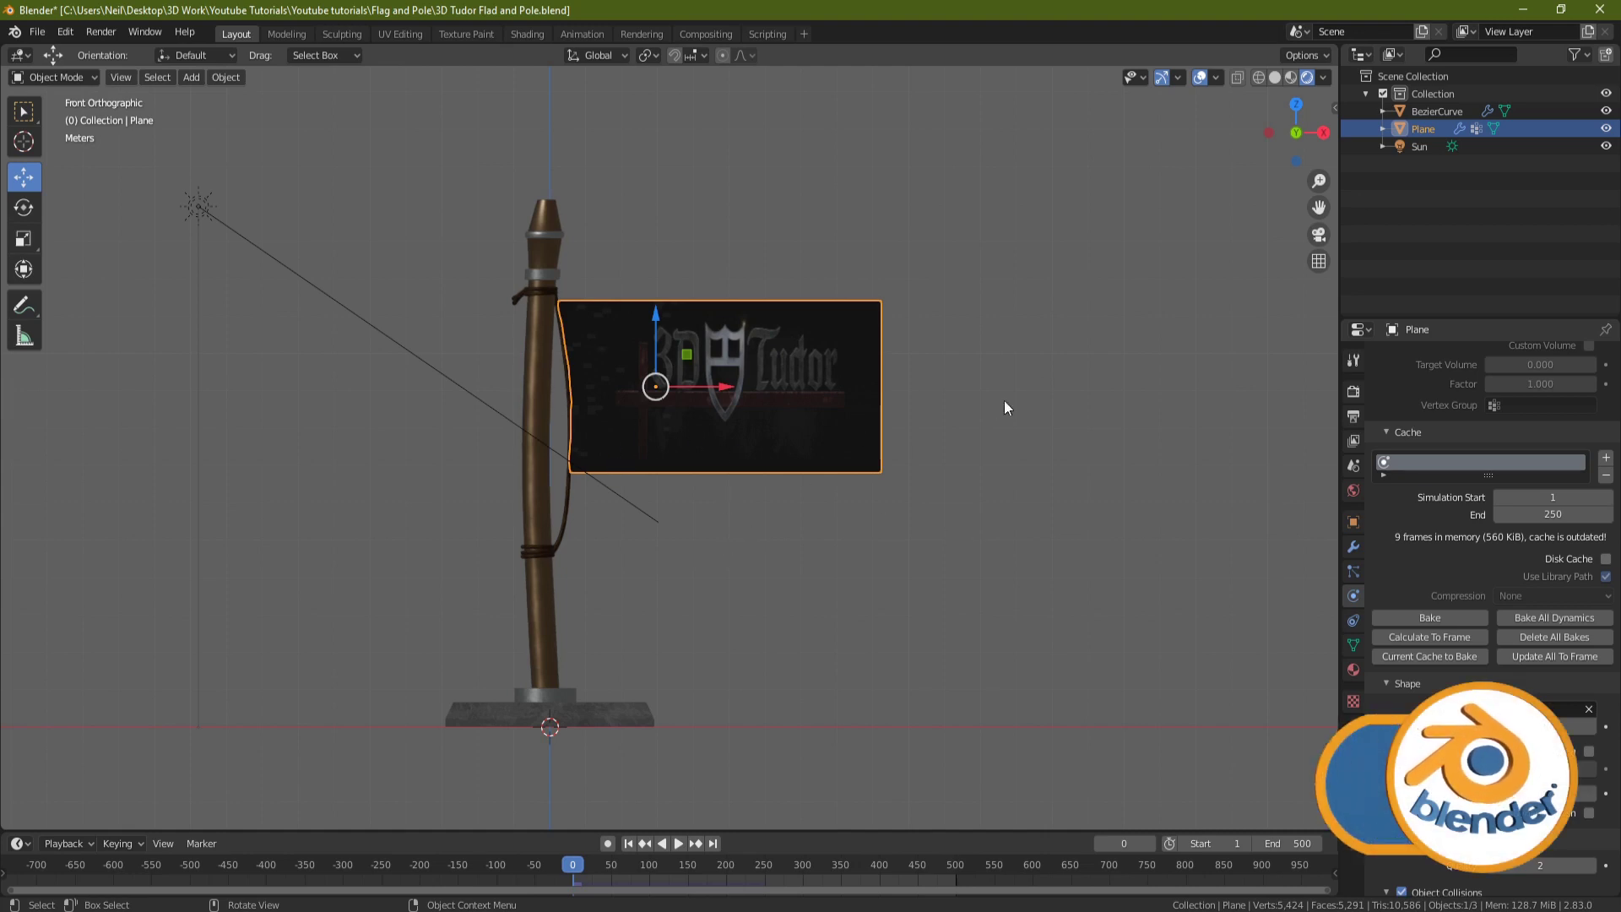
pyautogui.rightClick(1002, 345)
pyautogui.click(1001, 345)
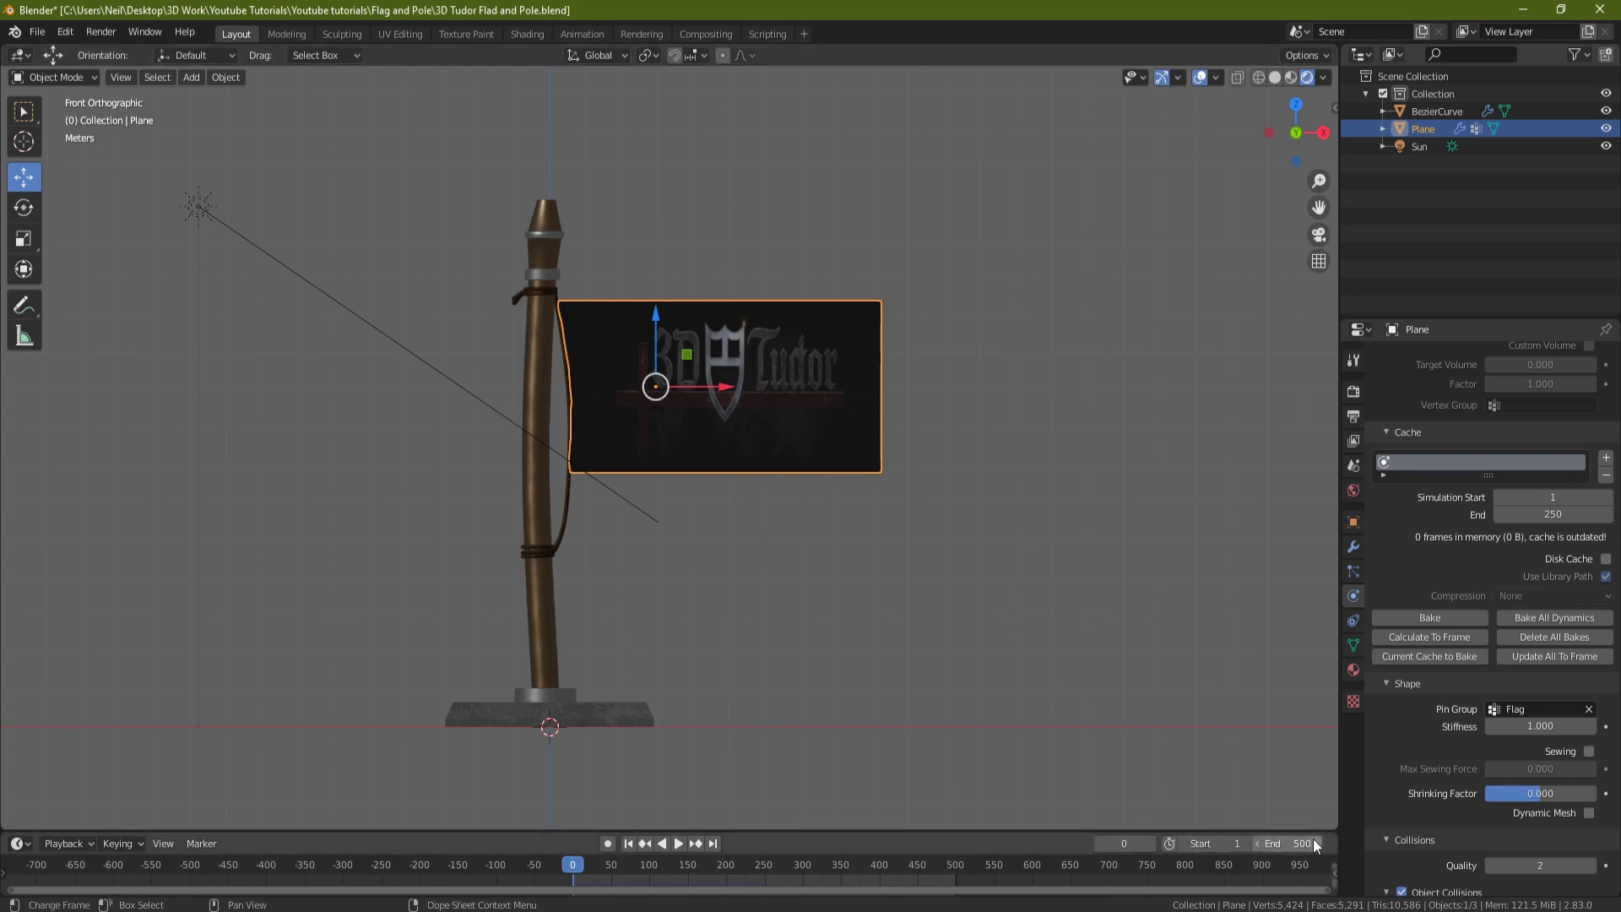
# Step: Set the cloth cache's simulation end to frame 500, matching the timeline's end frame
pyautogui.moveTo(1315, 846); pyautogui.dragTo(1291, 843)
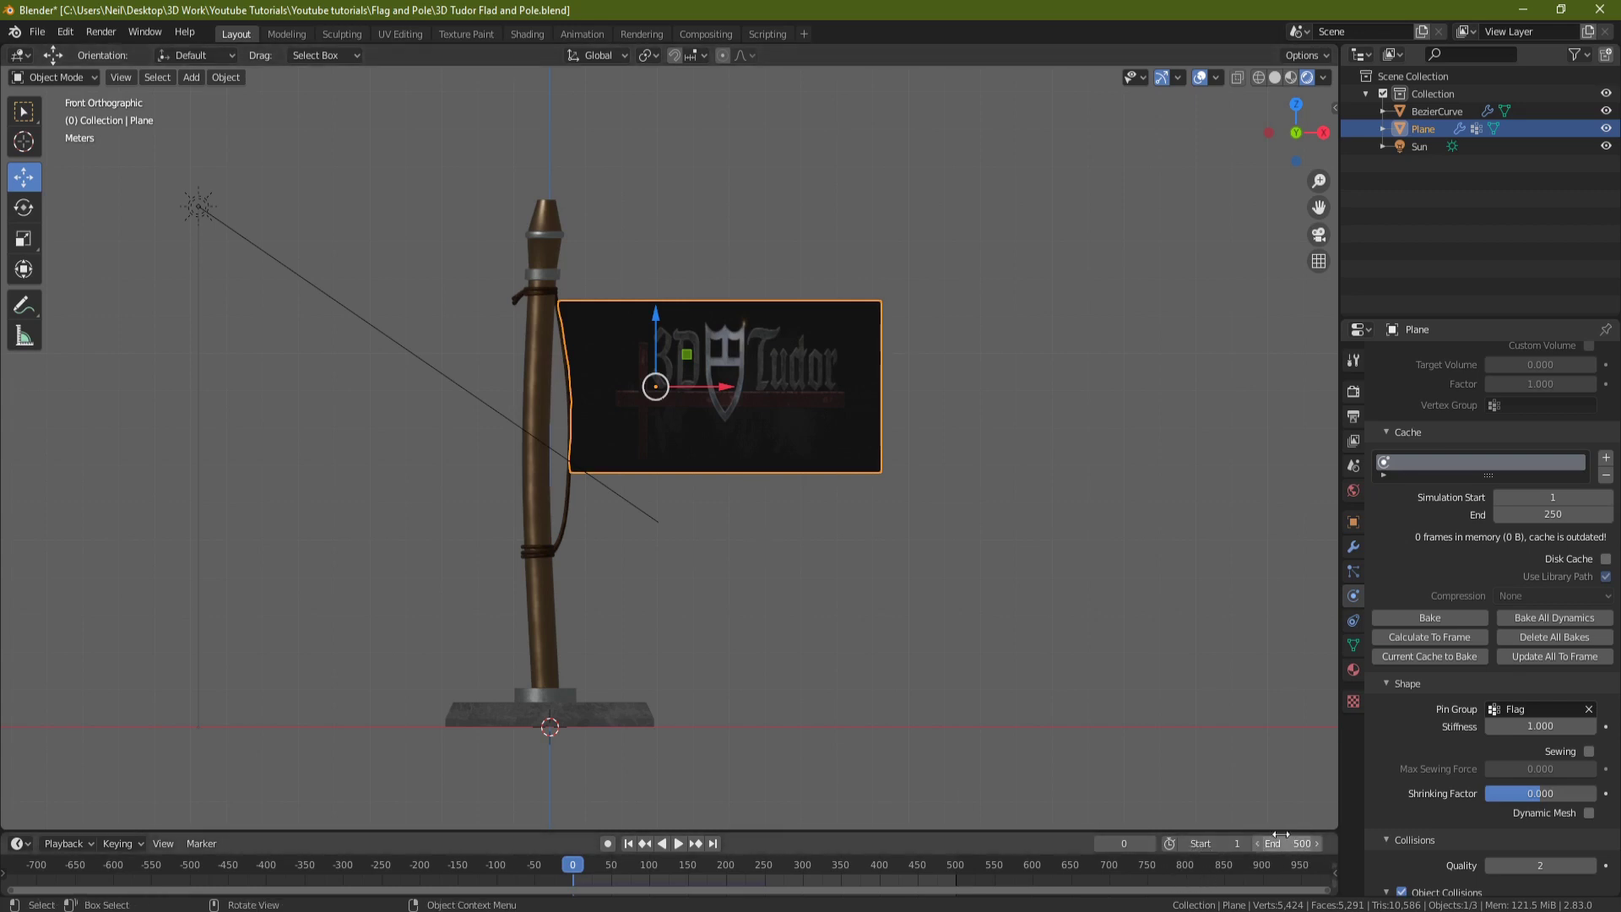
pyautogui.click(1291, 844)
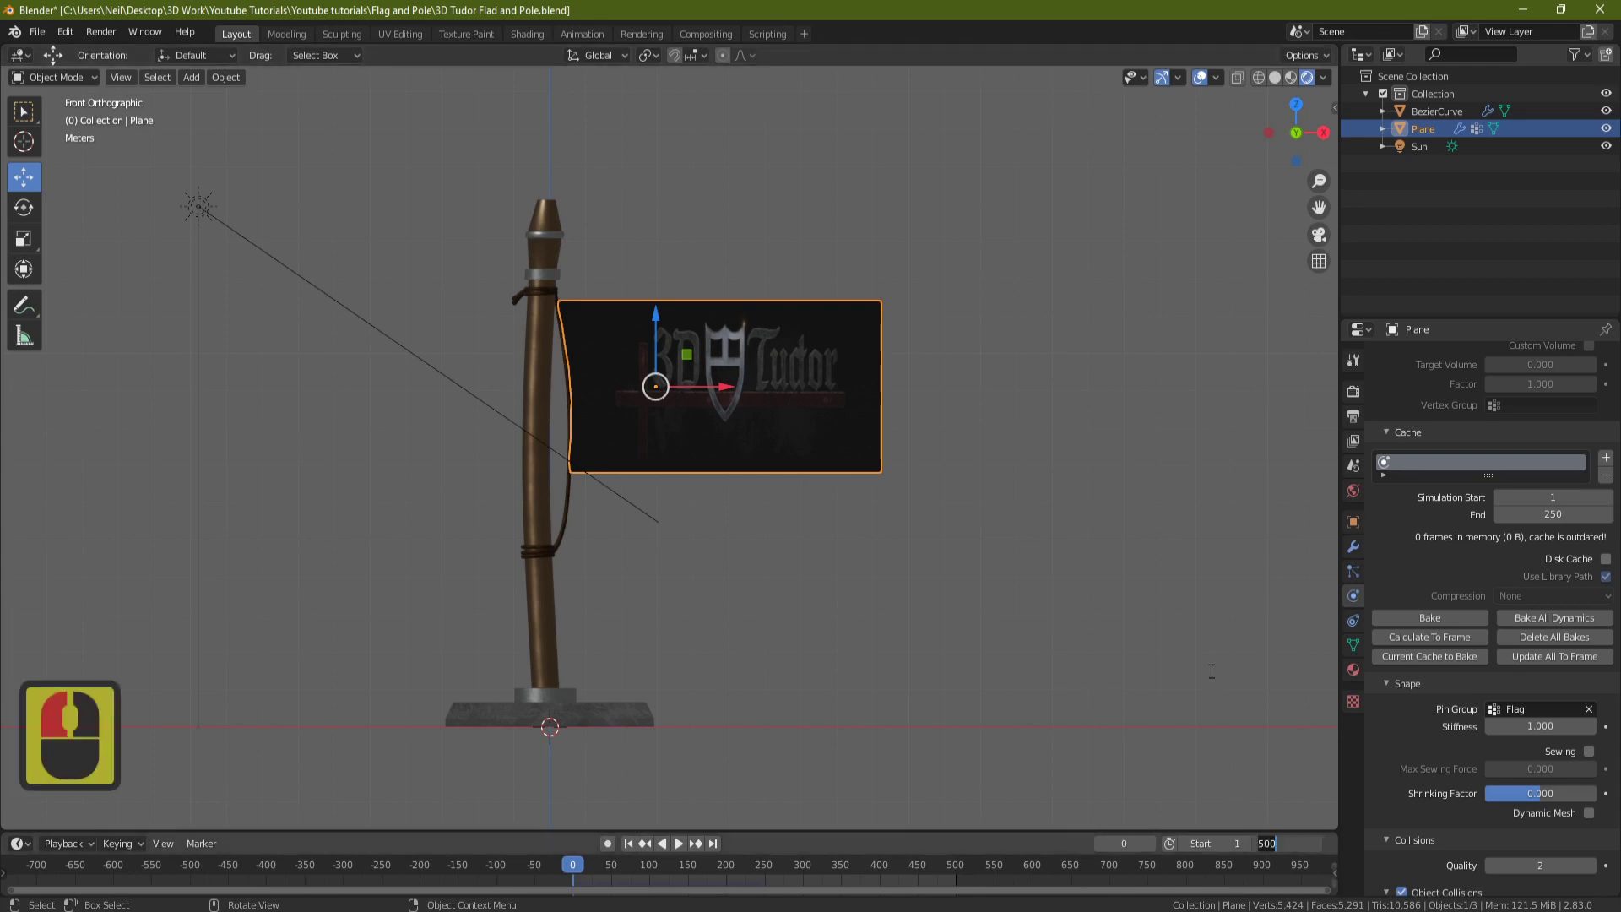
pyautogui.press('Return')
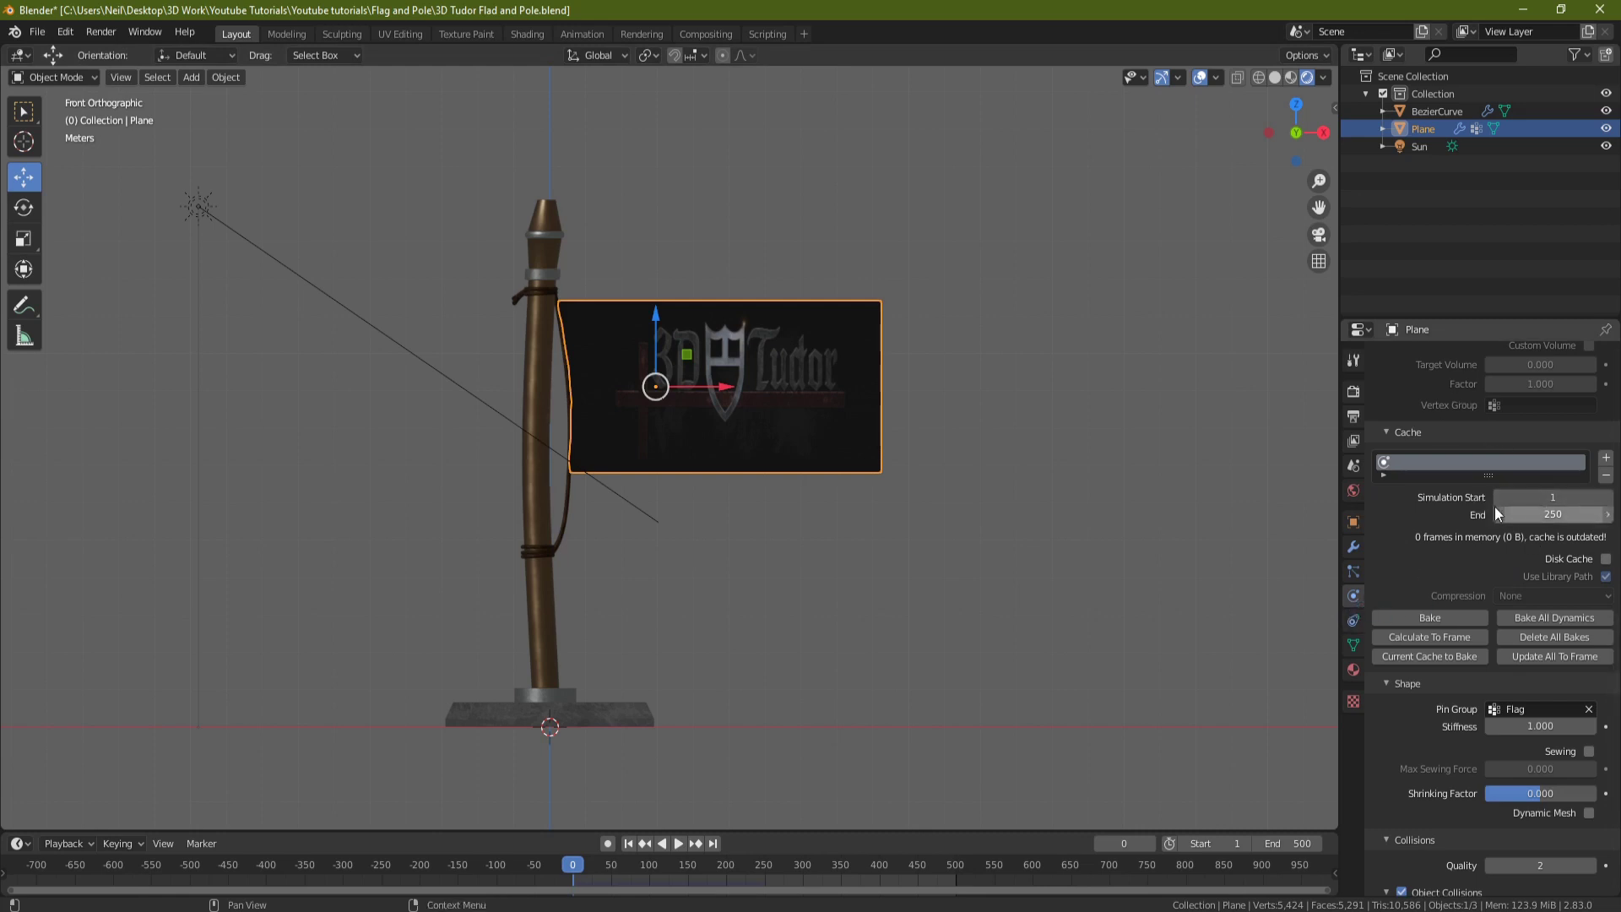
pyautogui.click(1552, 515)
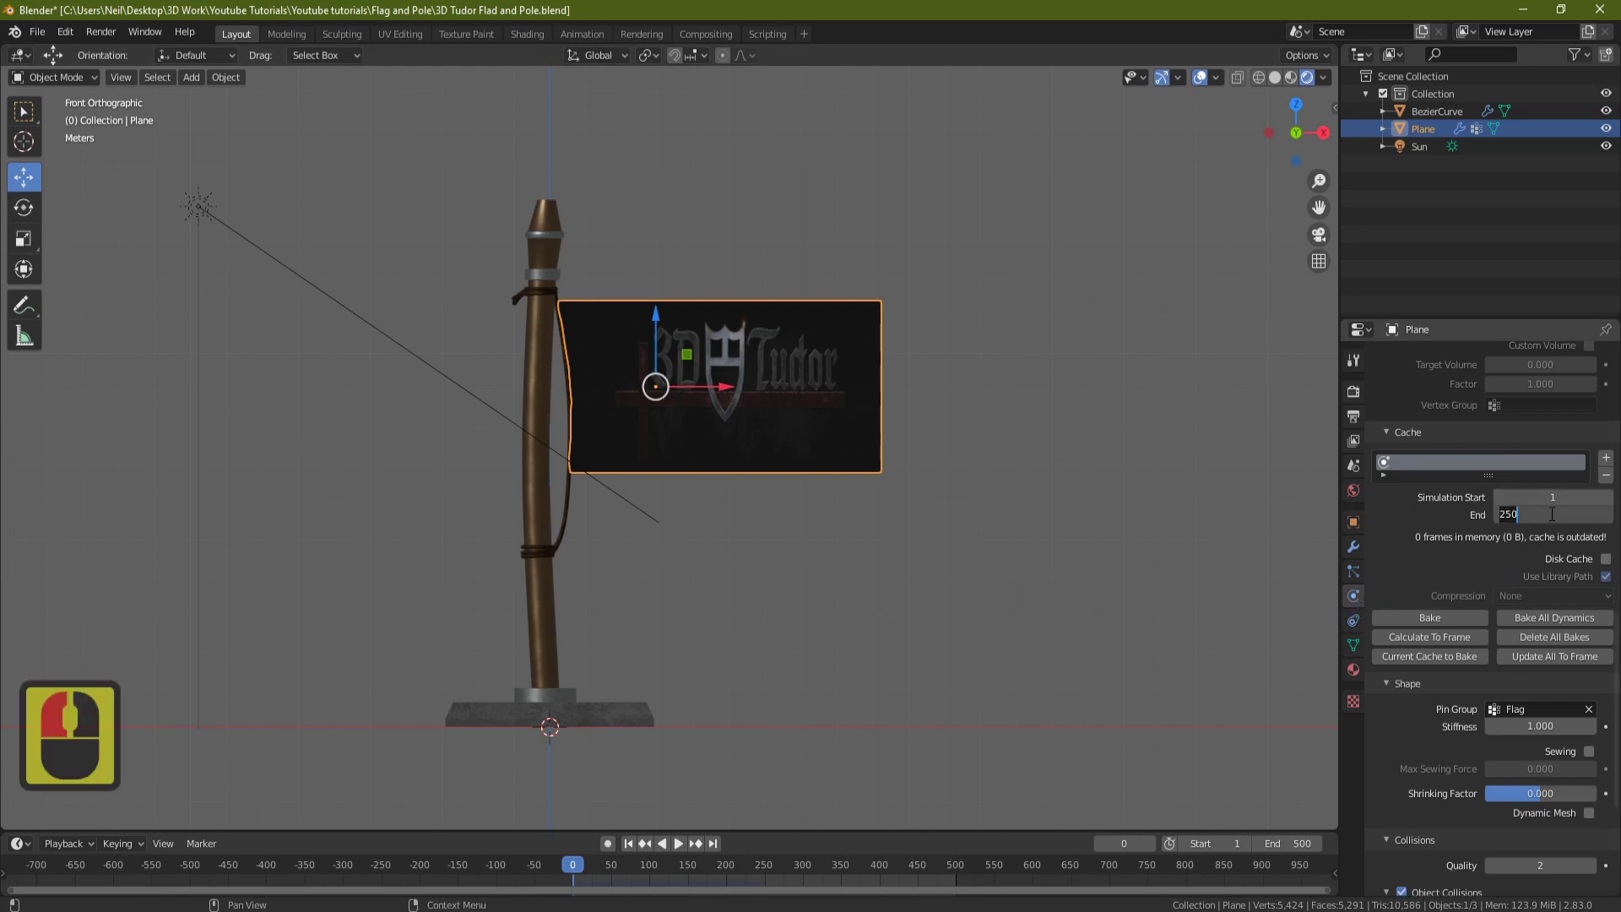
pyautogui.write('500')
pyautogui.press('Return')
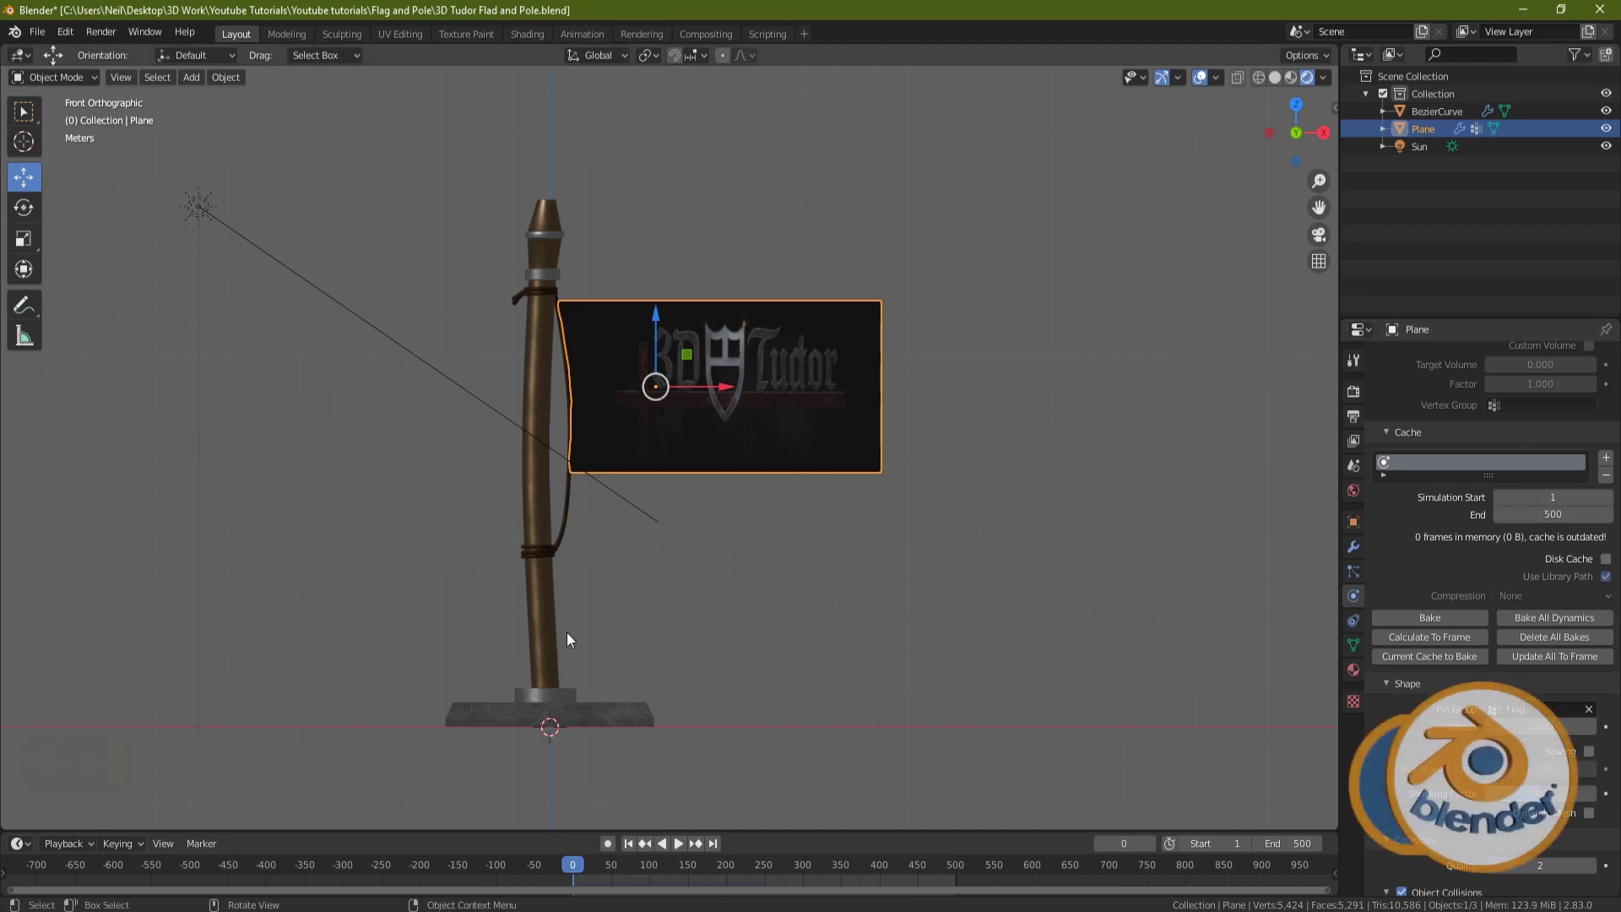
# Step: Add a Wind force field and move it up near the pole's top, about 7.5 m along negative X, opposite the flag
pyautogui.hotkey('shift', 'a')
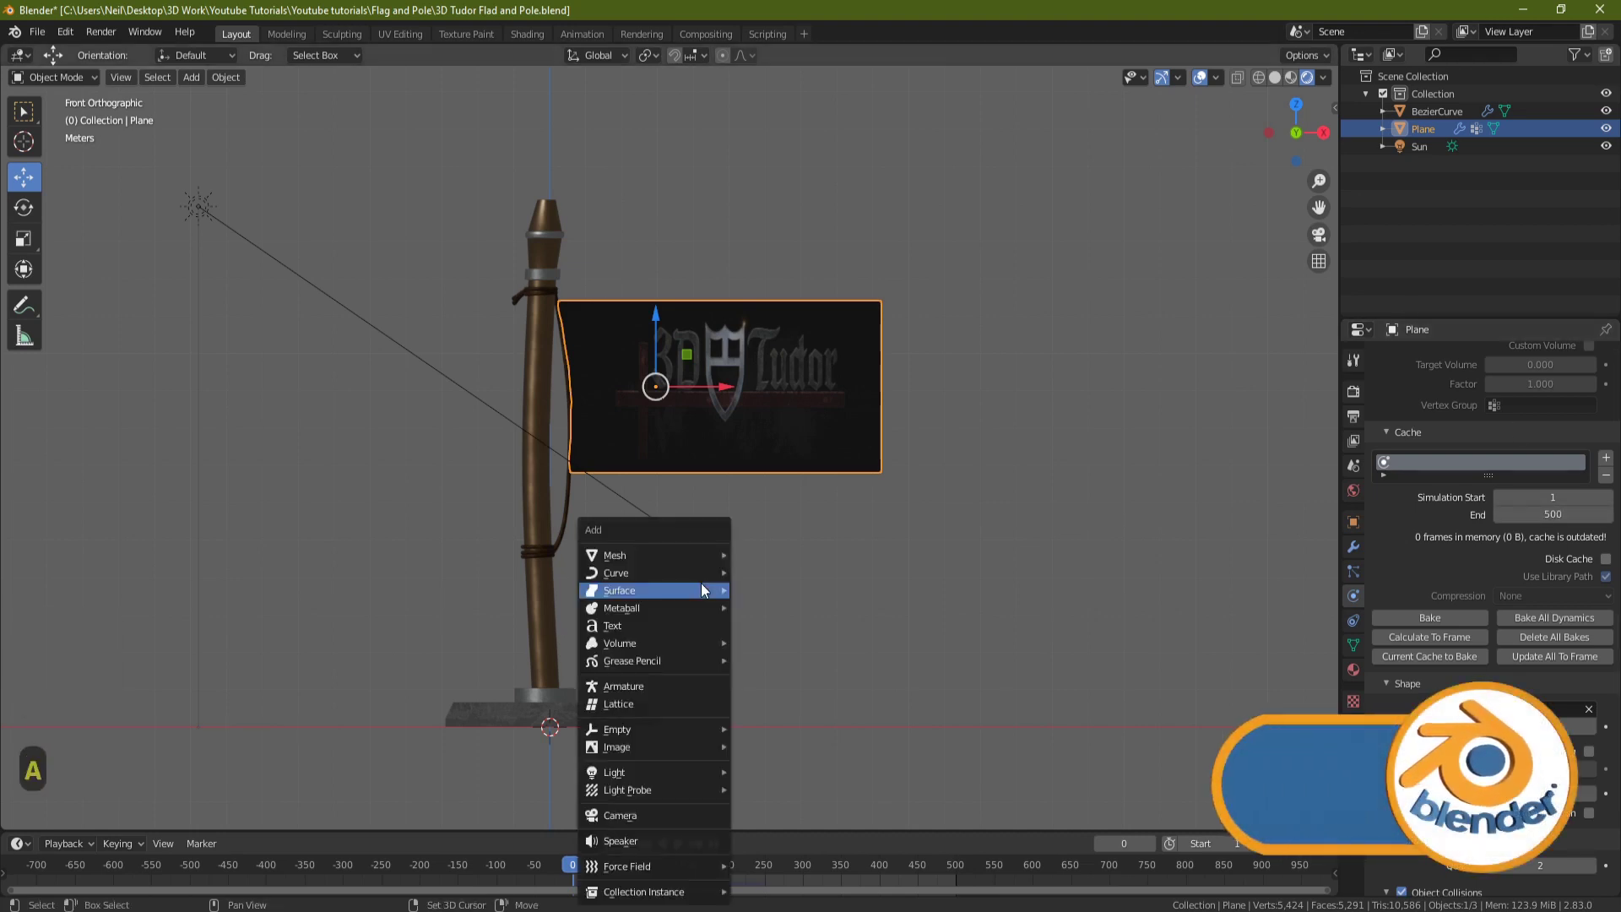
pyautogui.moveTo(701, 584)
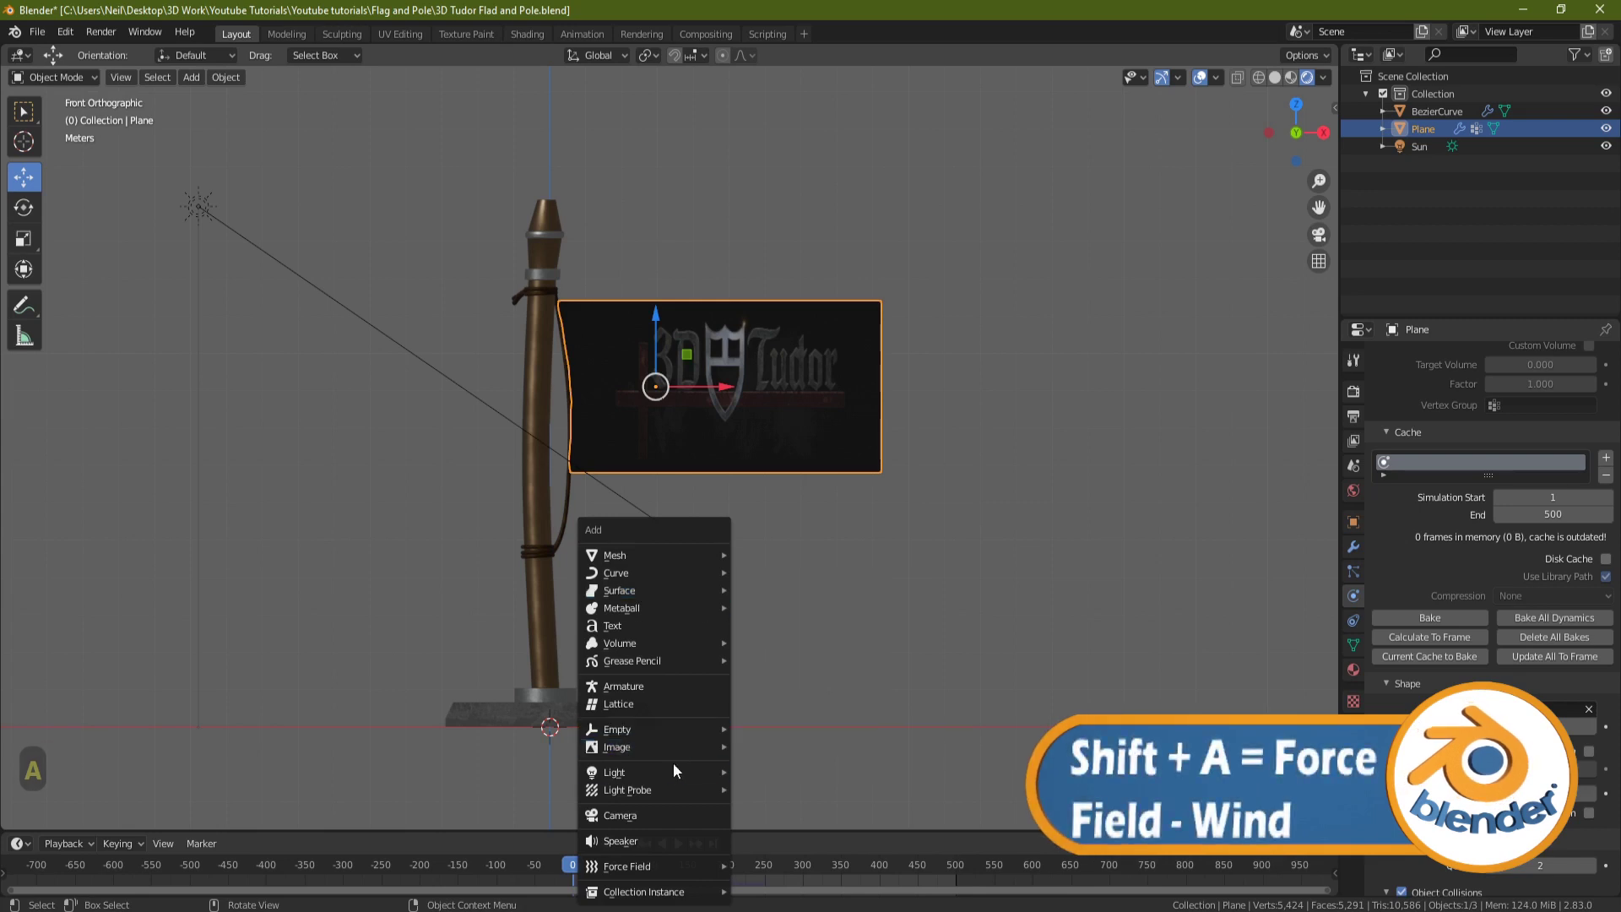
pyautogui.moveTo(645, 878)
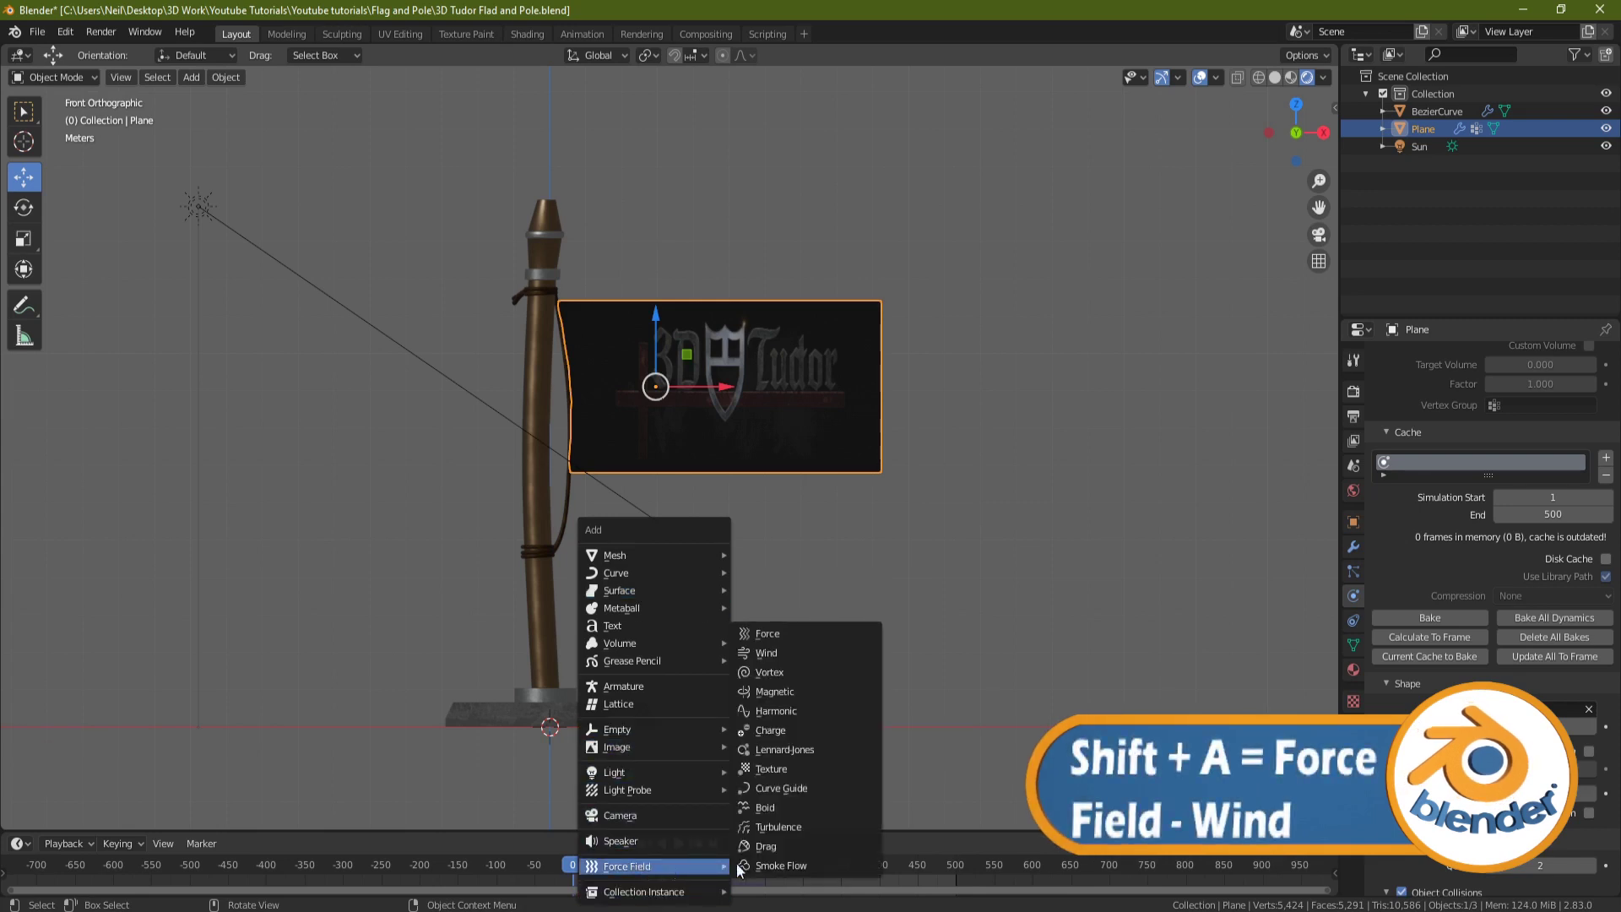
pyautogui.click(789, 652)
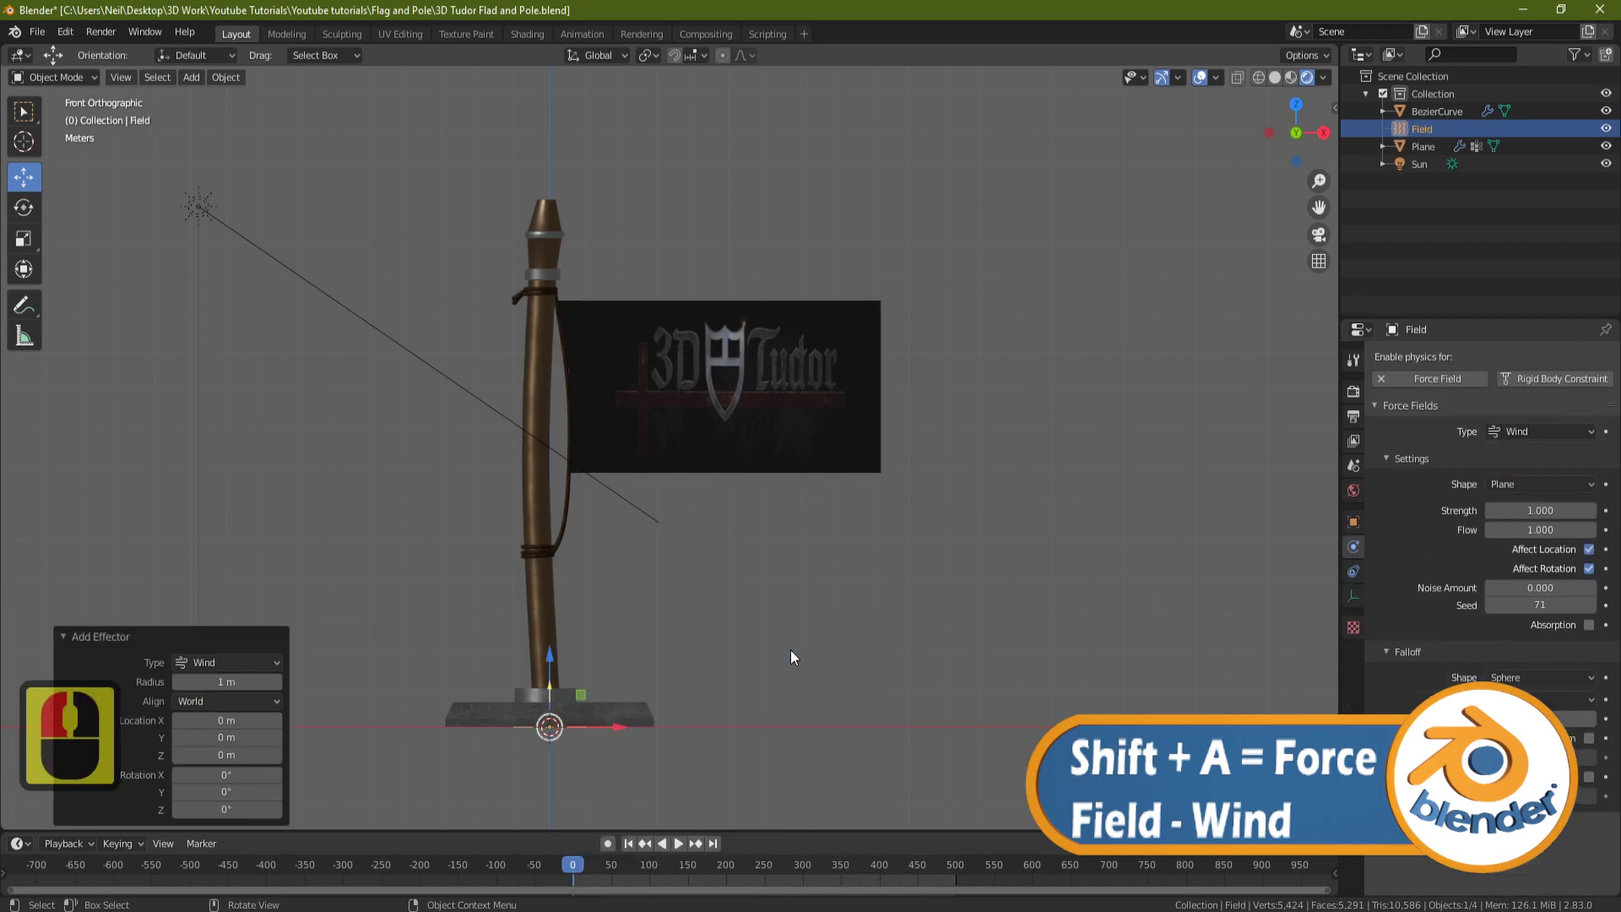
pyautogui.moveTo(549, 651); pyautogui.dragTo(549, 142)
pyautogui.moveTo(643, 215); pyautogui.dragTo(339, 247)
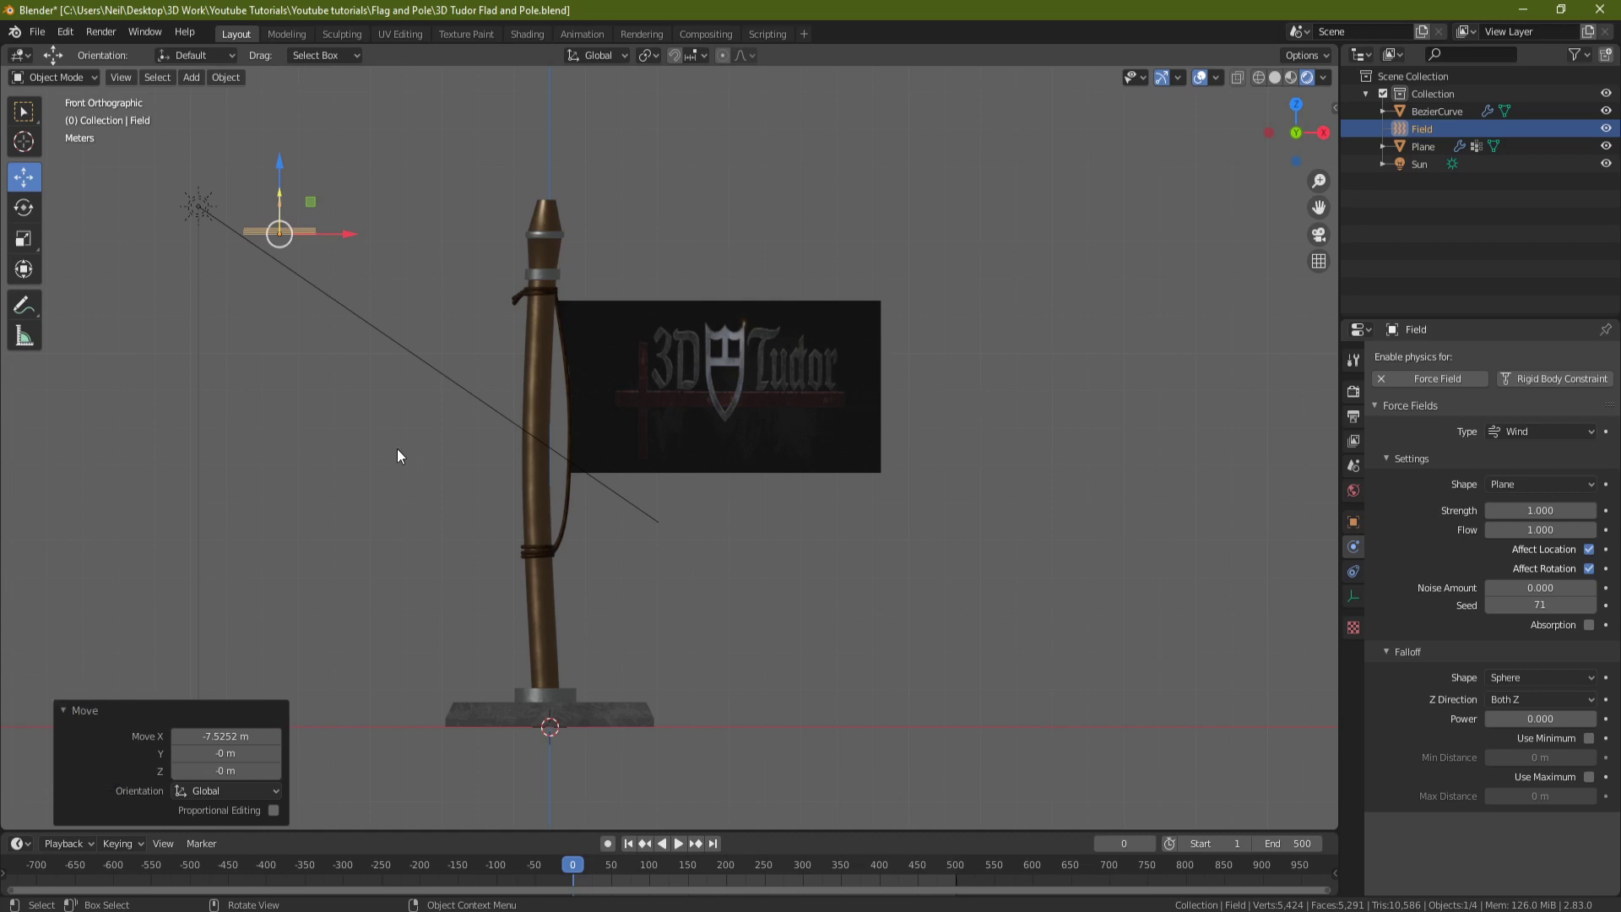
# Step: Rotate the wind force field 90° about the Y axis so it blows towards the flag
pyautogui.press('r')
pyautogui.press('y')
pyautogui.press('9')
pyautogui.press('0')
pyautogui.press('Return')
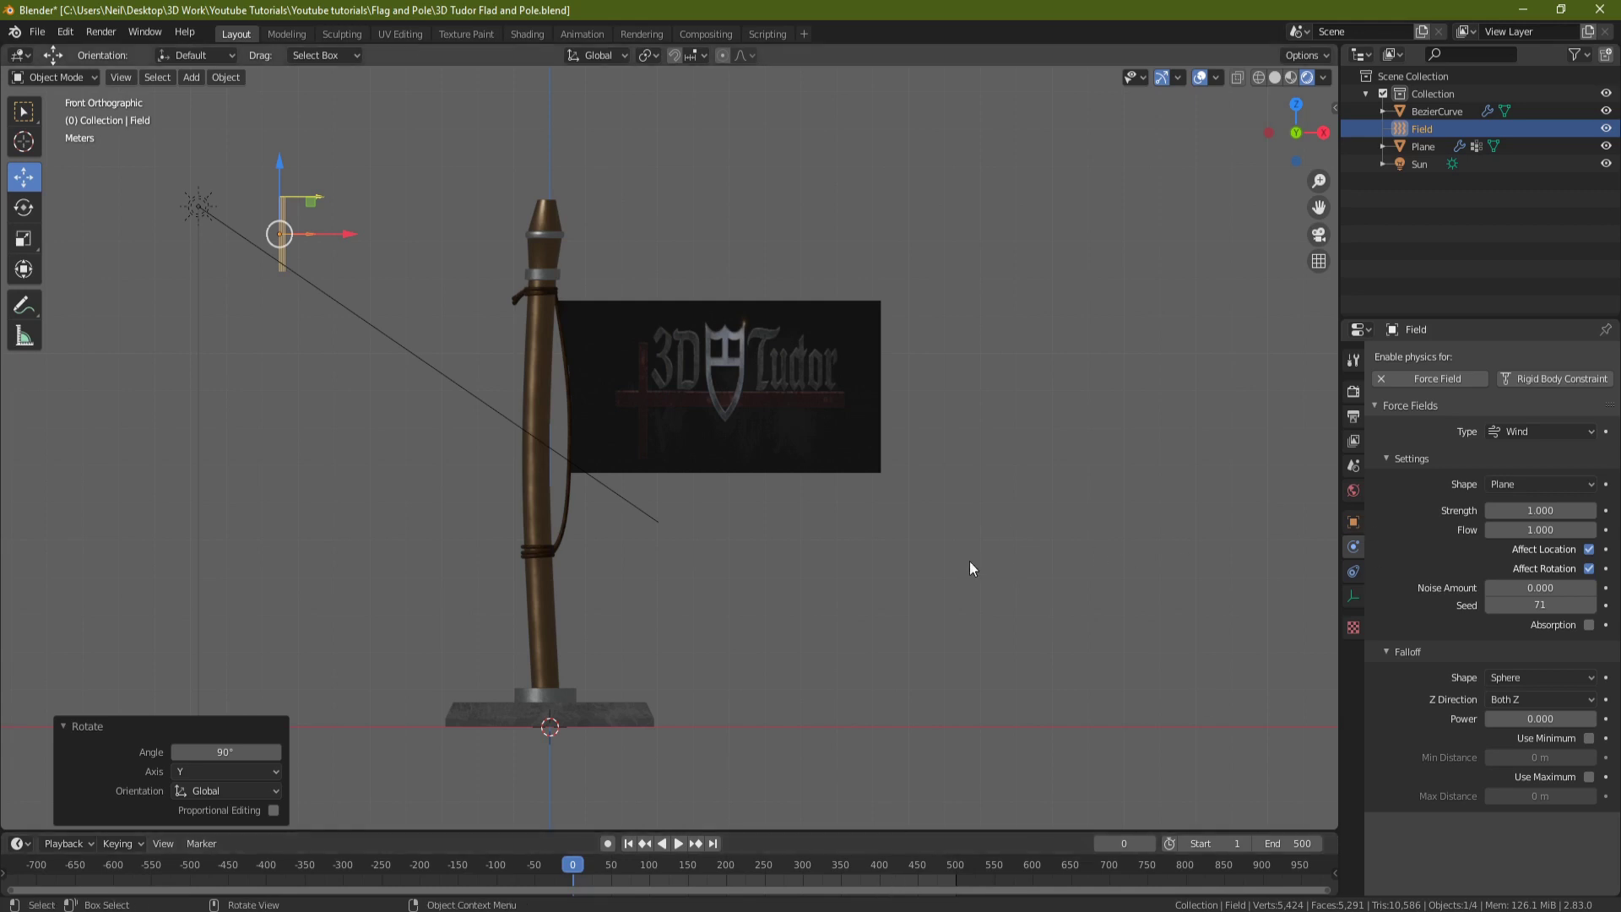
# Step: Set the wind's Strength to 0 and keyframe it at frame 0 and at frame 100
pyautogui.click(1541, 512)
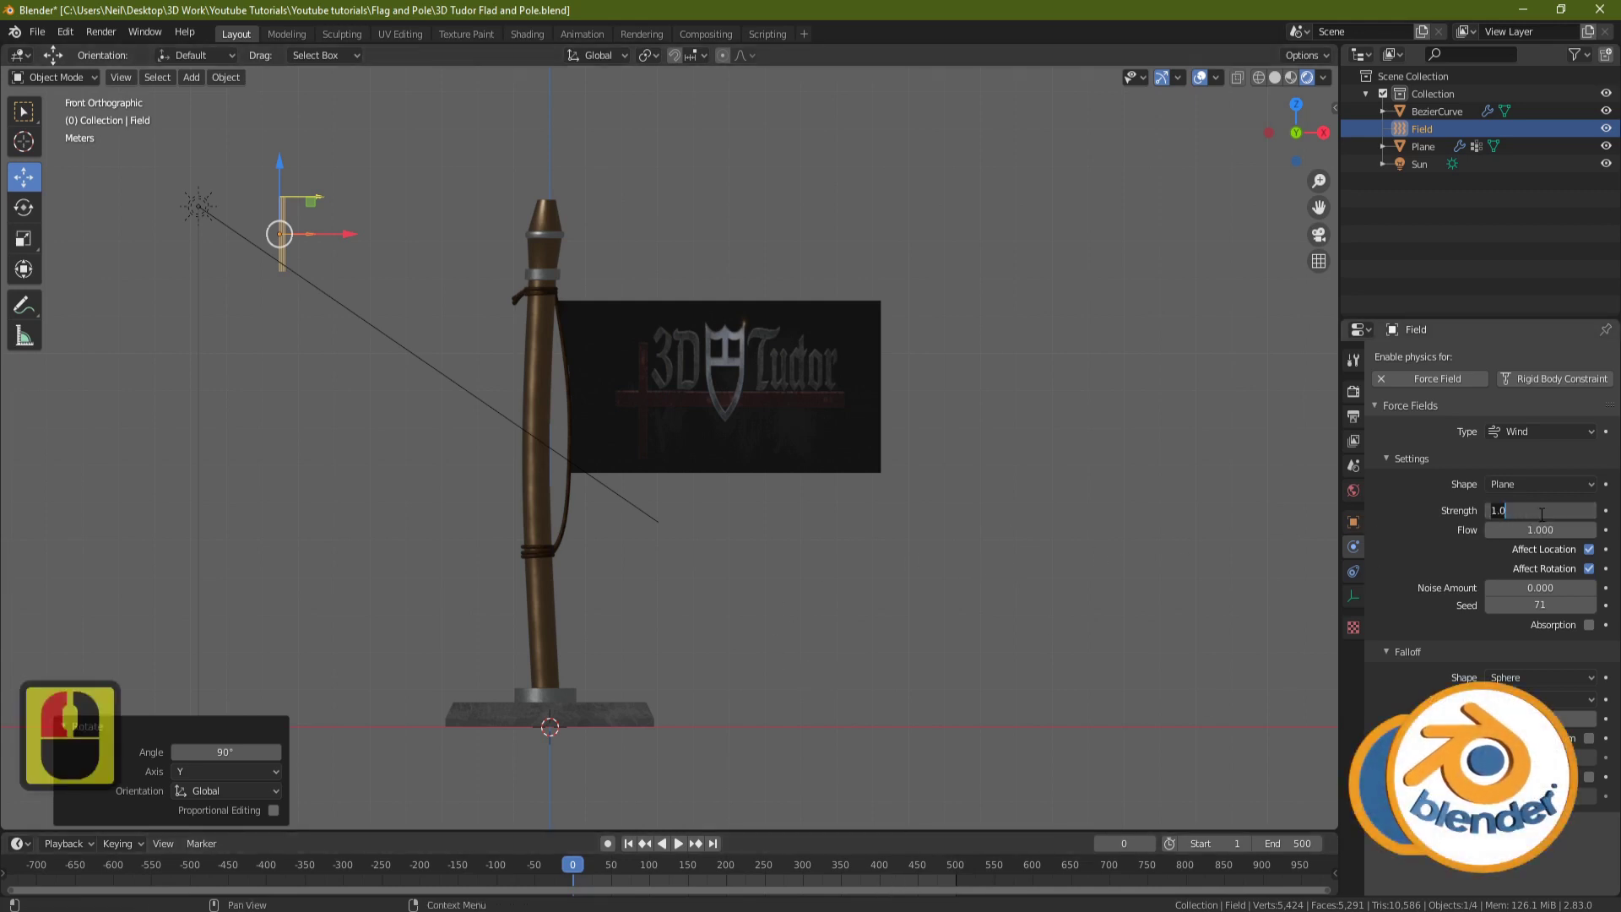
pyautogui.write('0')
pyautogui.press('Return')
pyautogui.press('i')
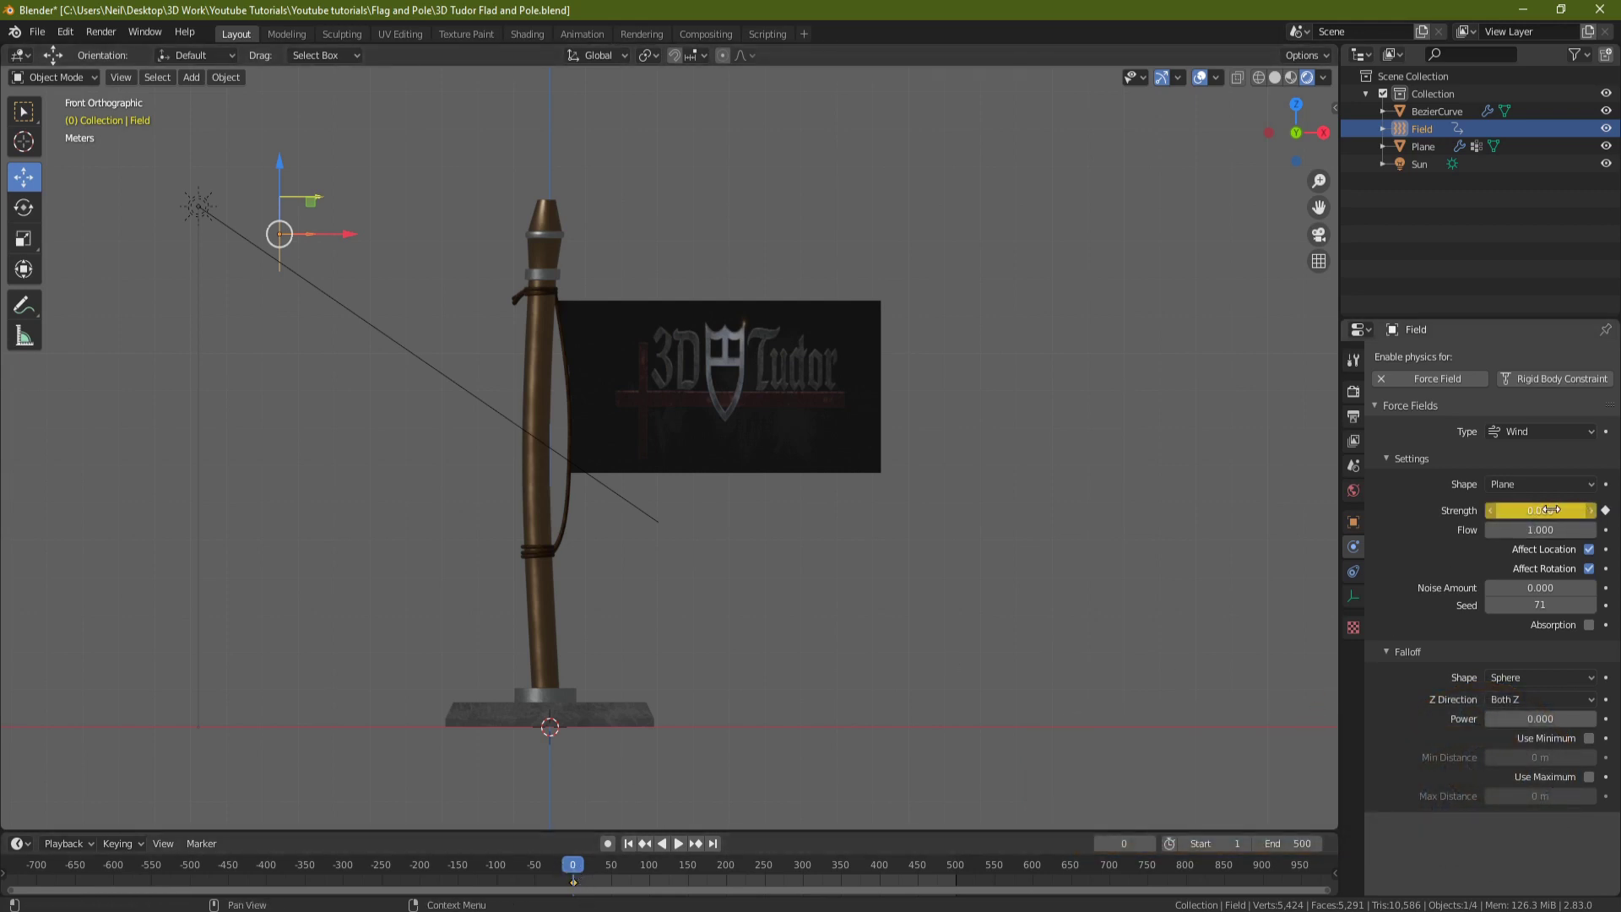
pyautogui.moveTo(574, 871); pyautogui.dragTo(650, 868)
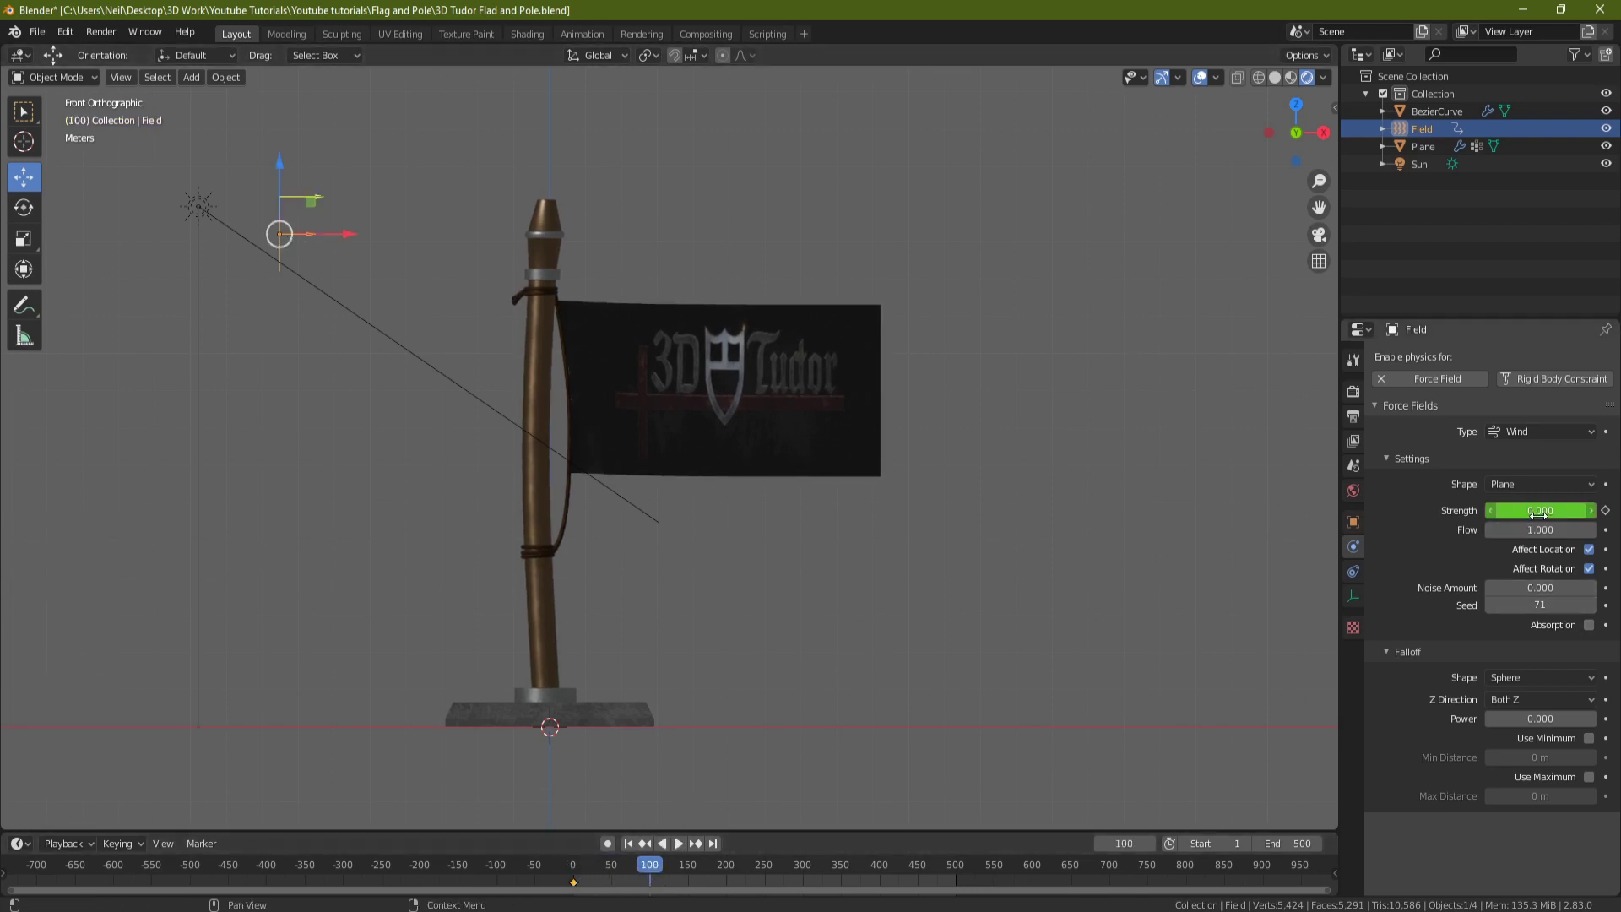
pyautogui.press('i')
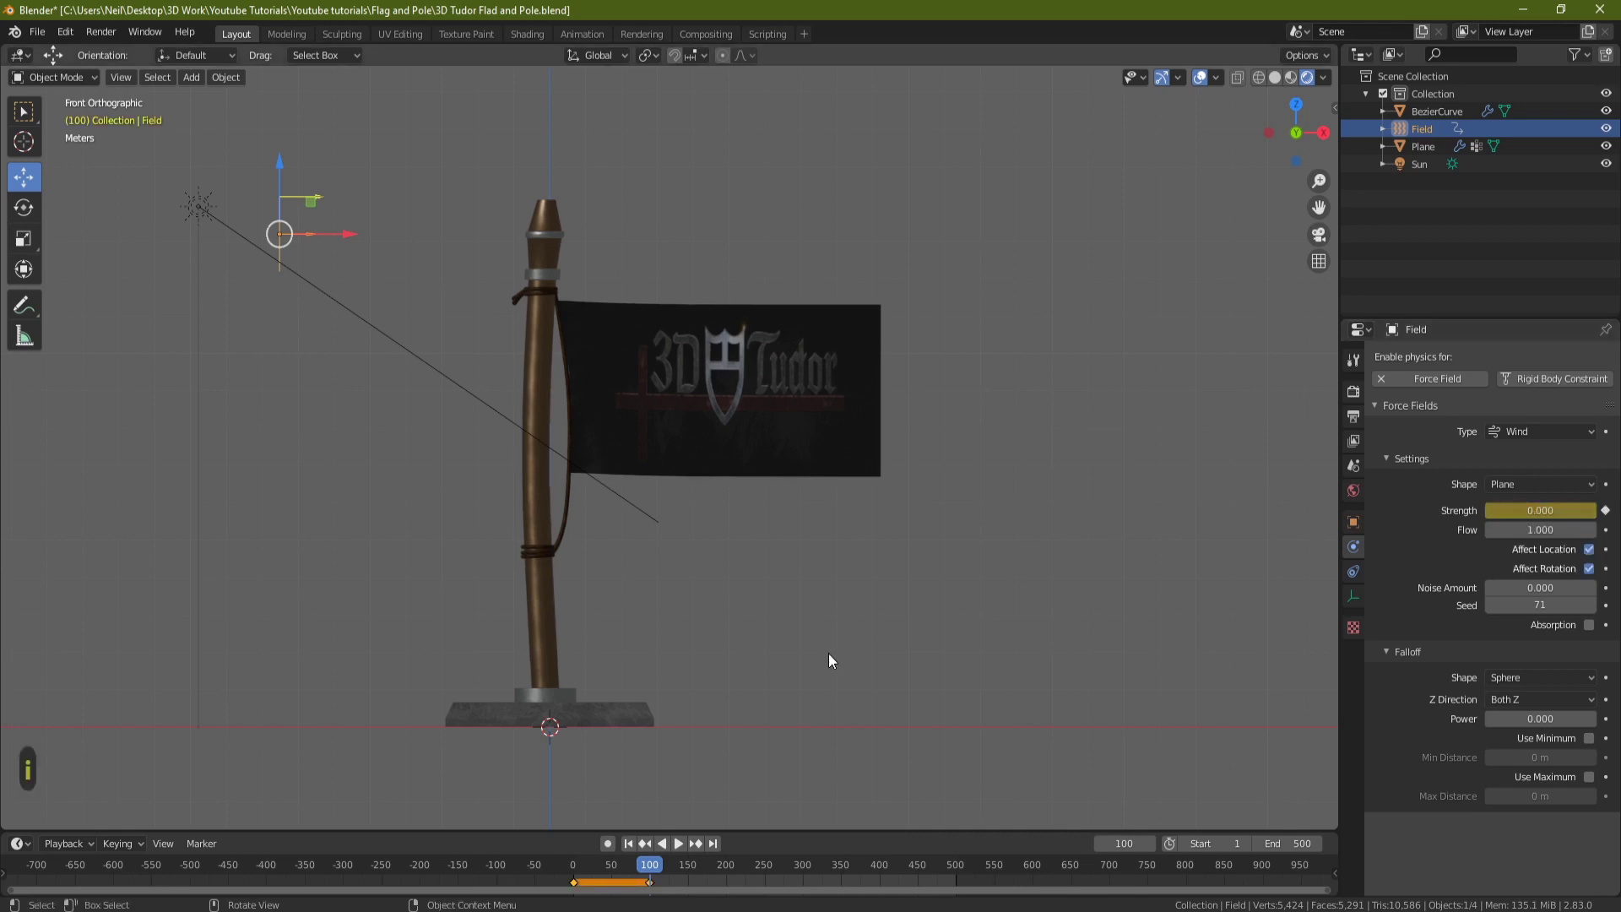
# Step: At frame 150, set the wind's Strength to 4000 and keyframe it
pyautogui.press('space')
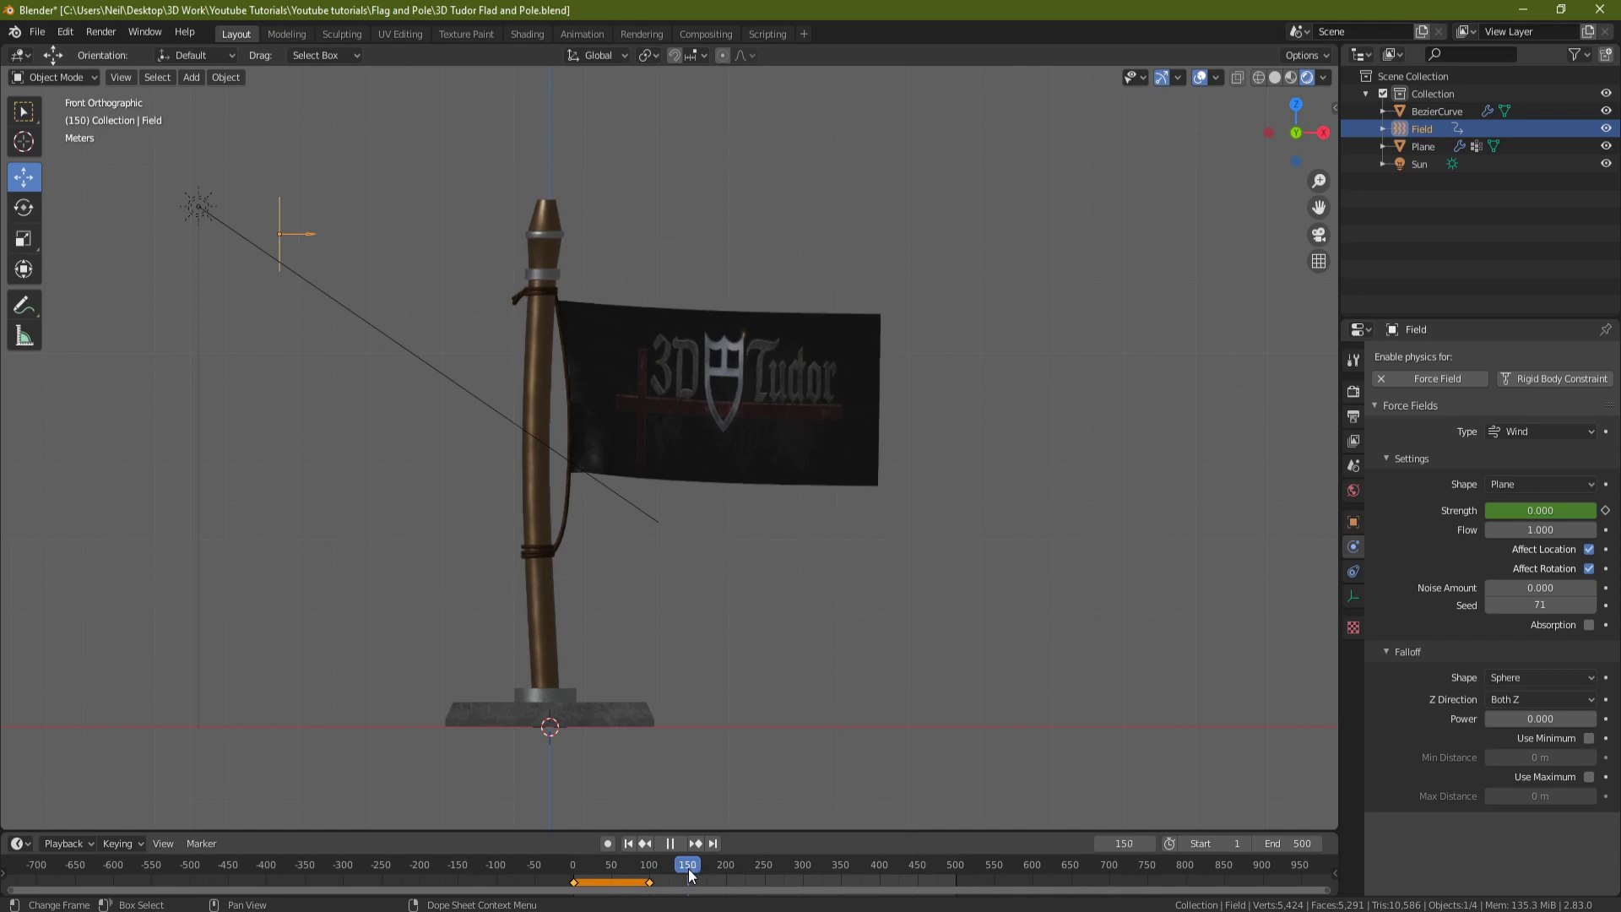
pyautogui.click(691, 875)
pyautogui.click(1539, 511)
pyautogui.write('4000')
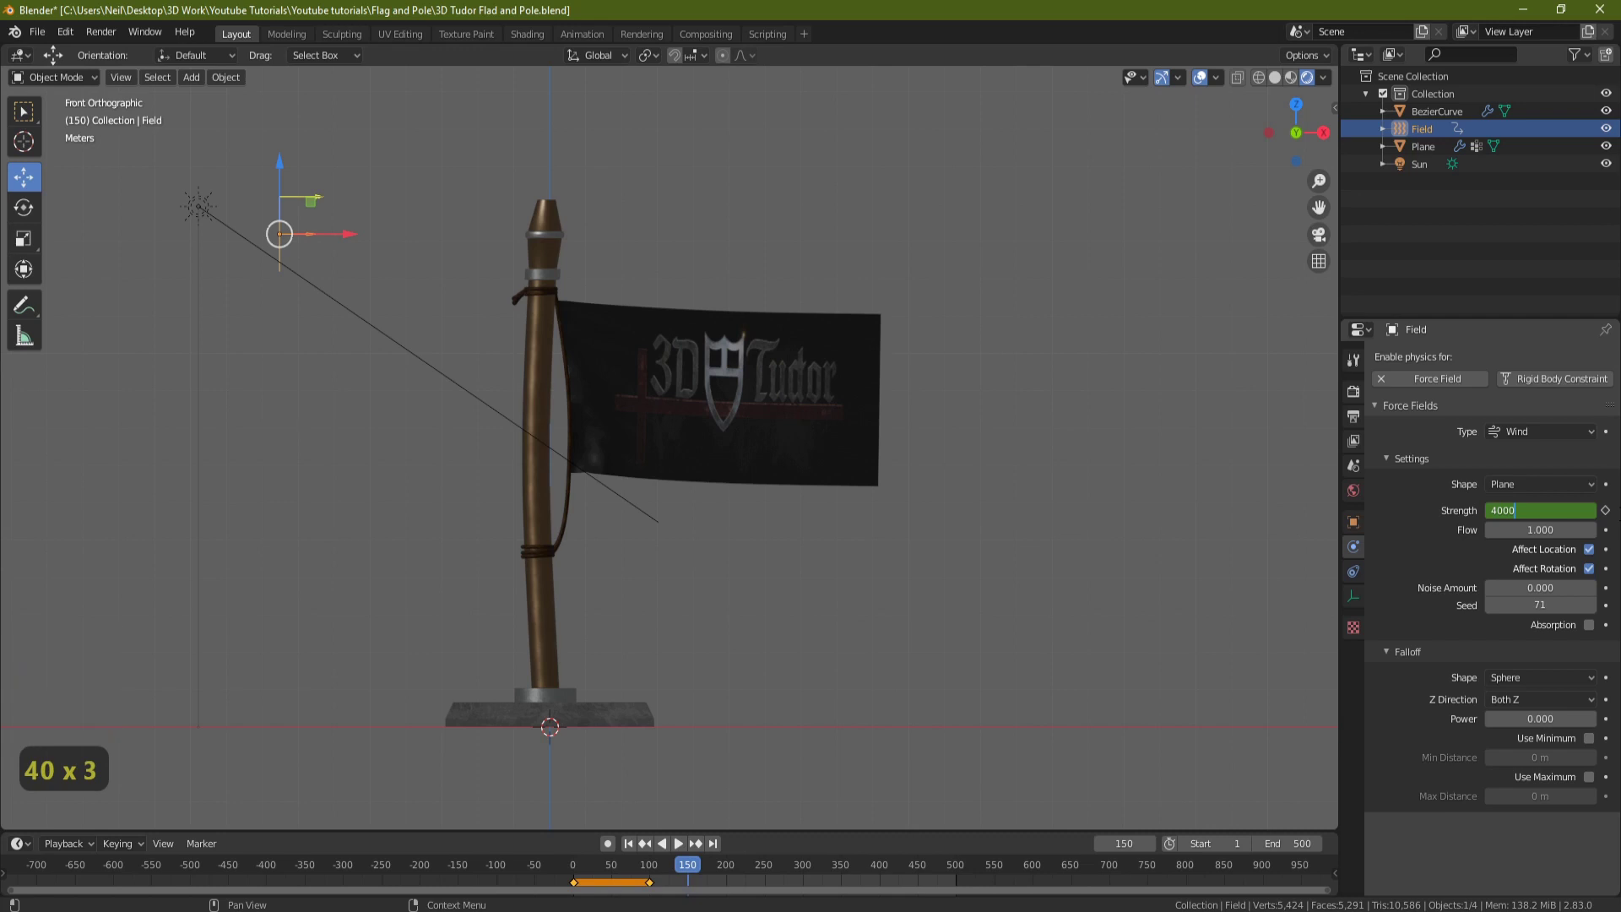
pyautogui.press('Return')
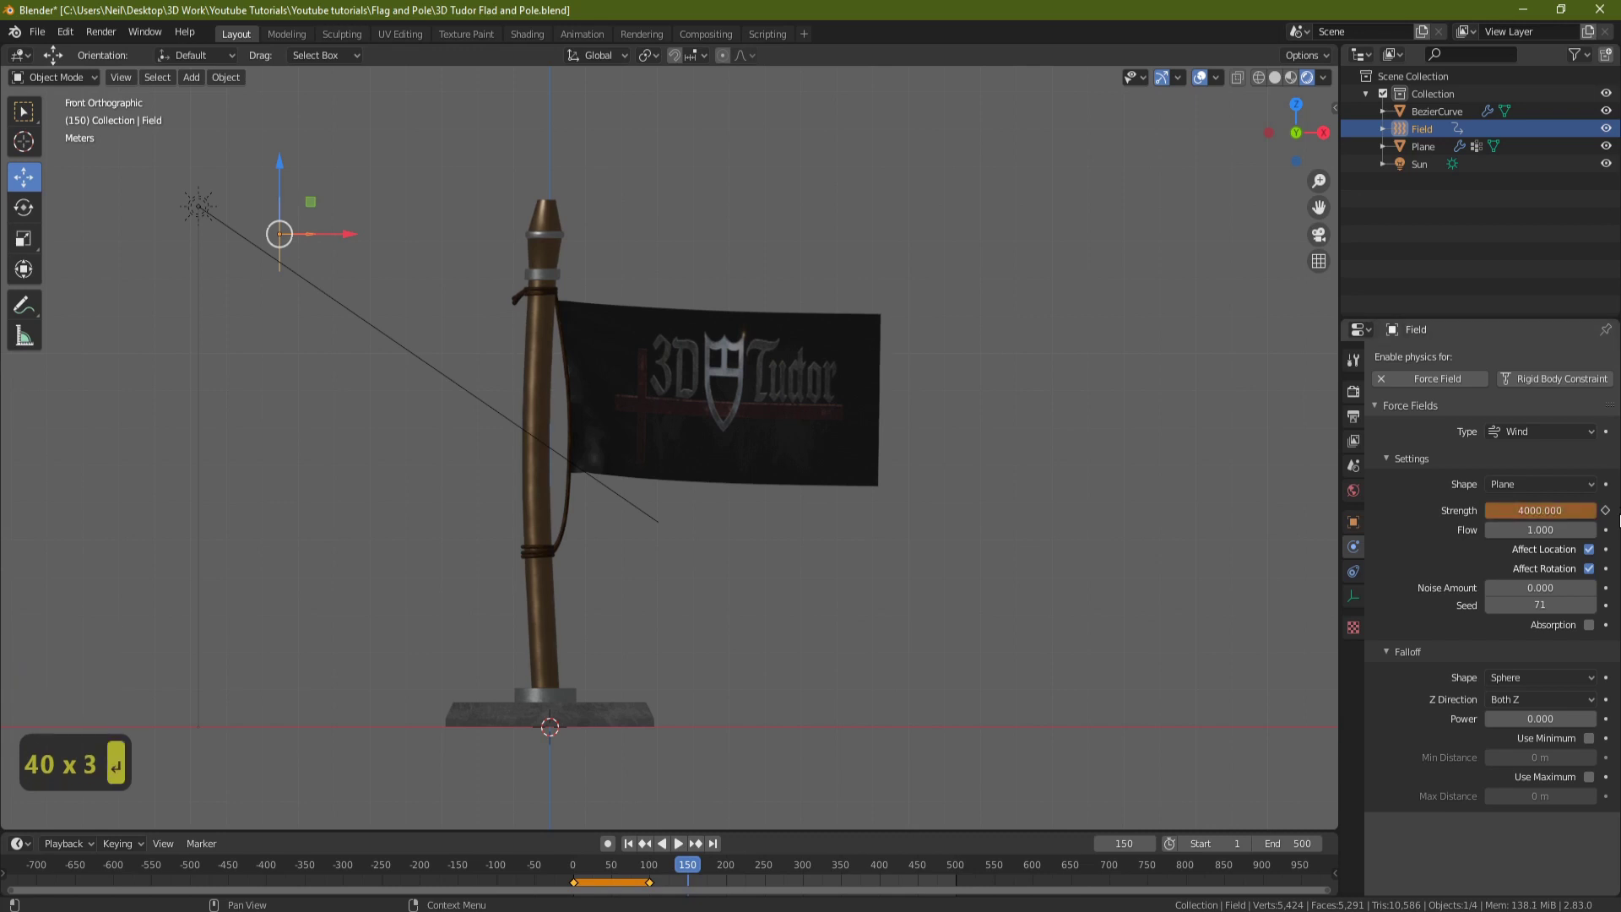
pyautogui.press('i')
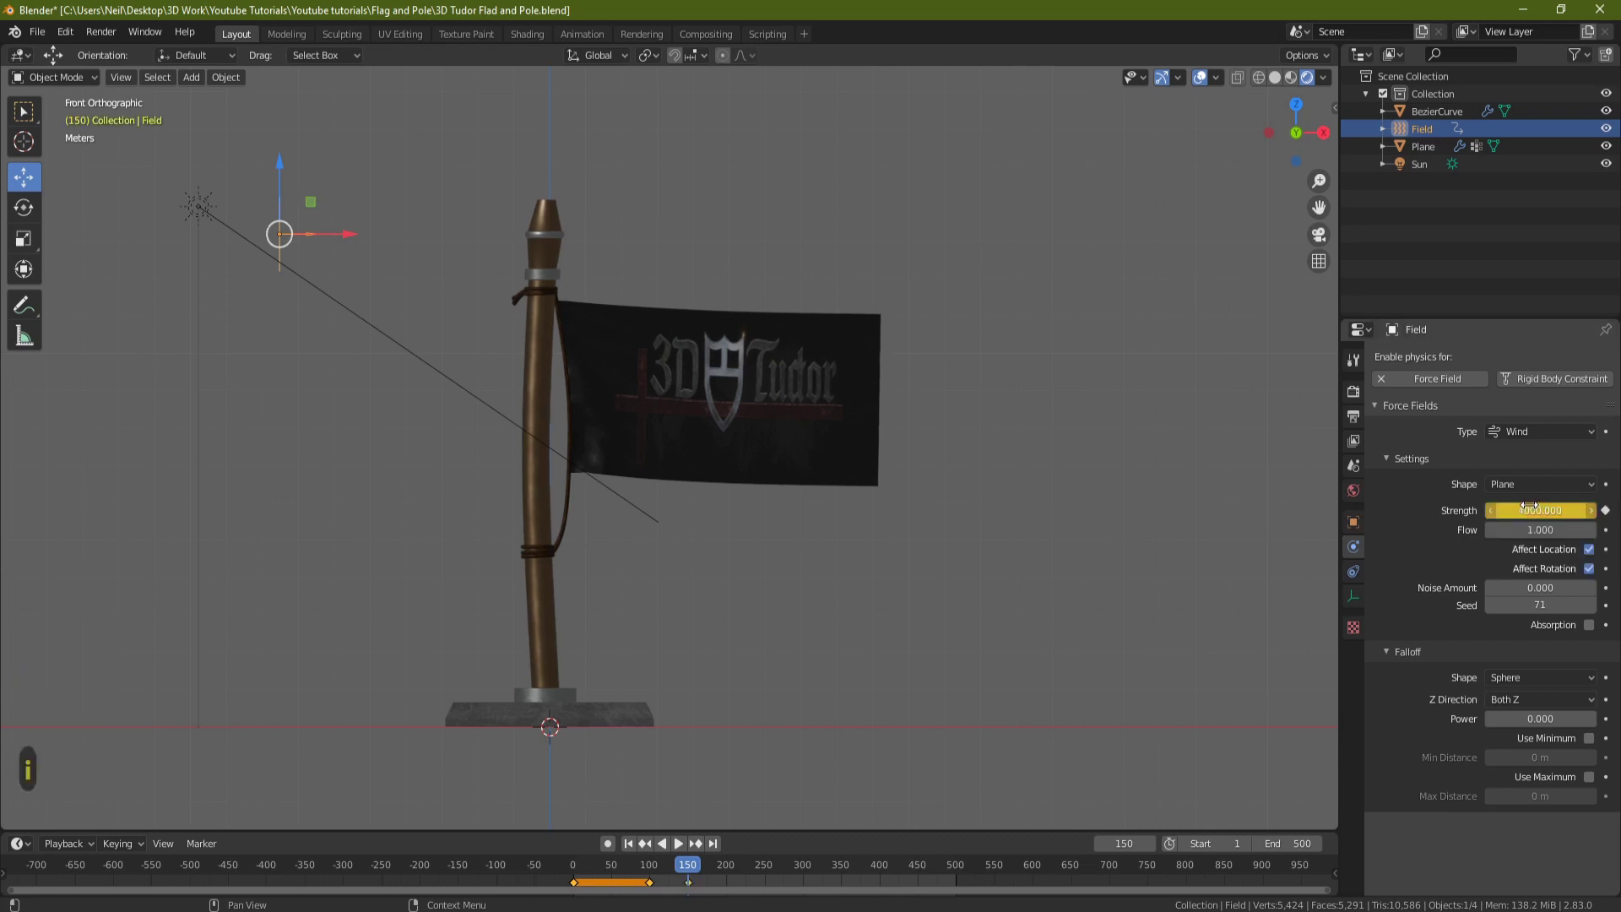
# Step: Go to frame 400 and keyframe the wind's Strength at 4000 there to hold the wind
pyautogui.click(707, 870)
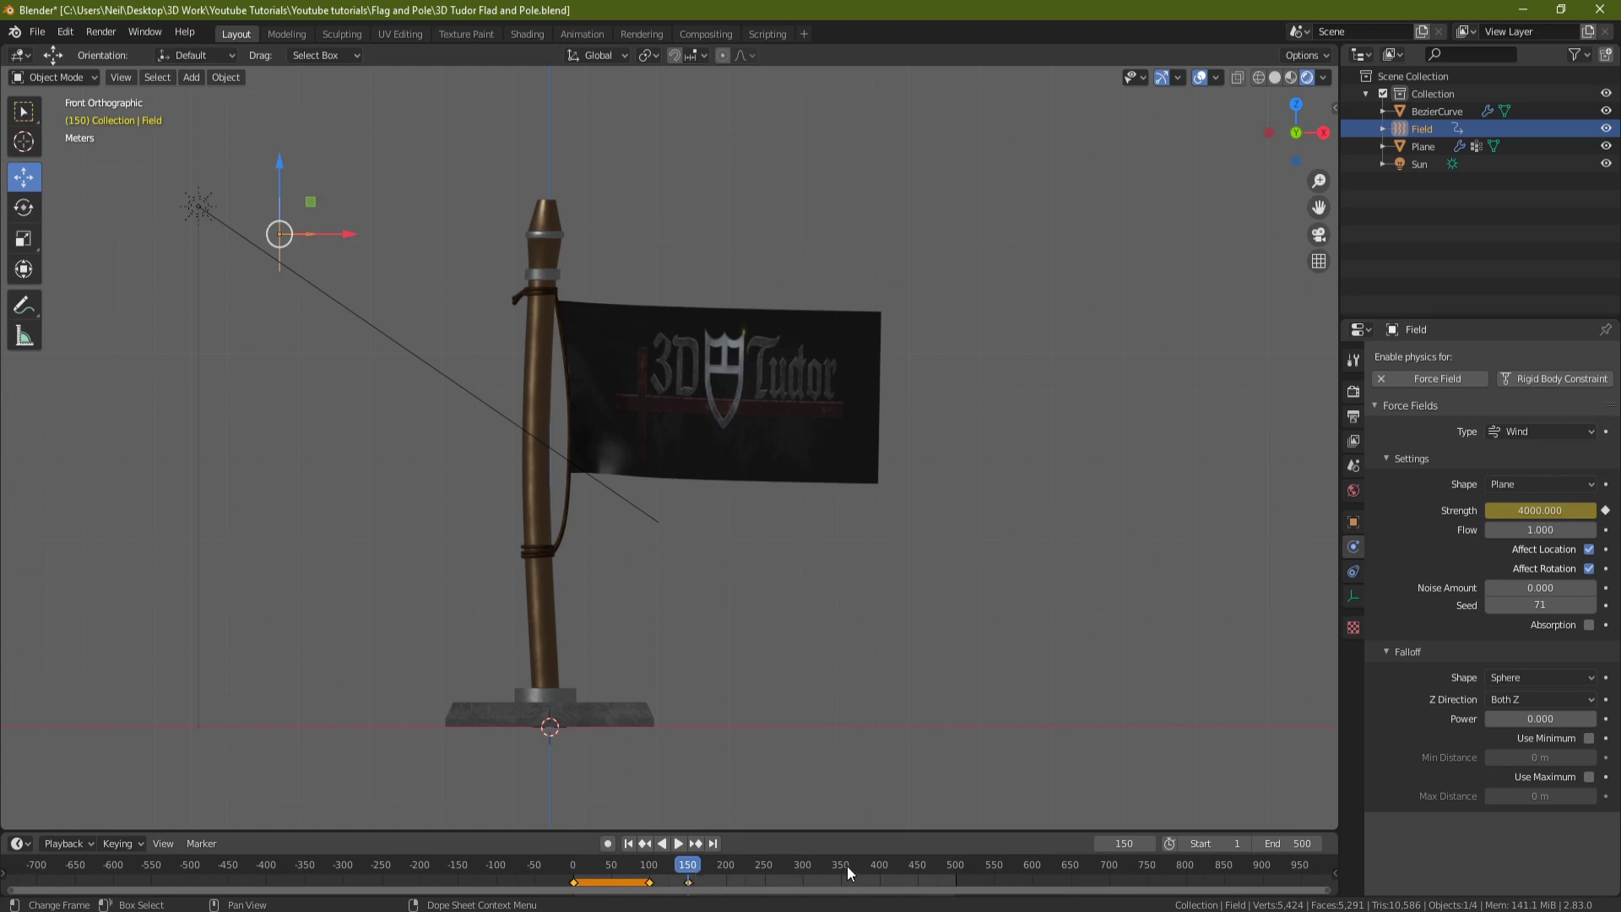
pyautogui.click(1122, 844)
pyautogui.write('400')
pyautogui.press('Return')
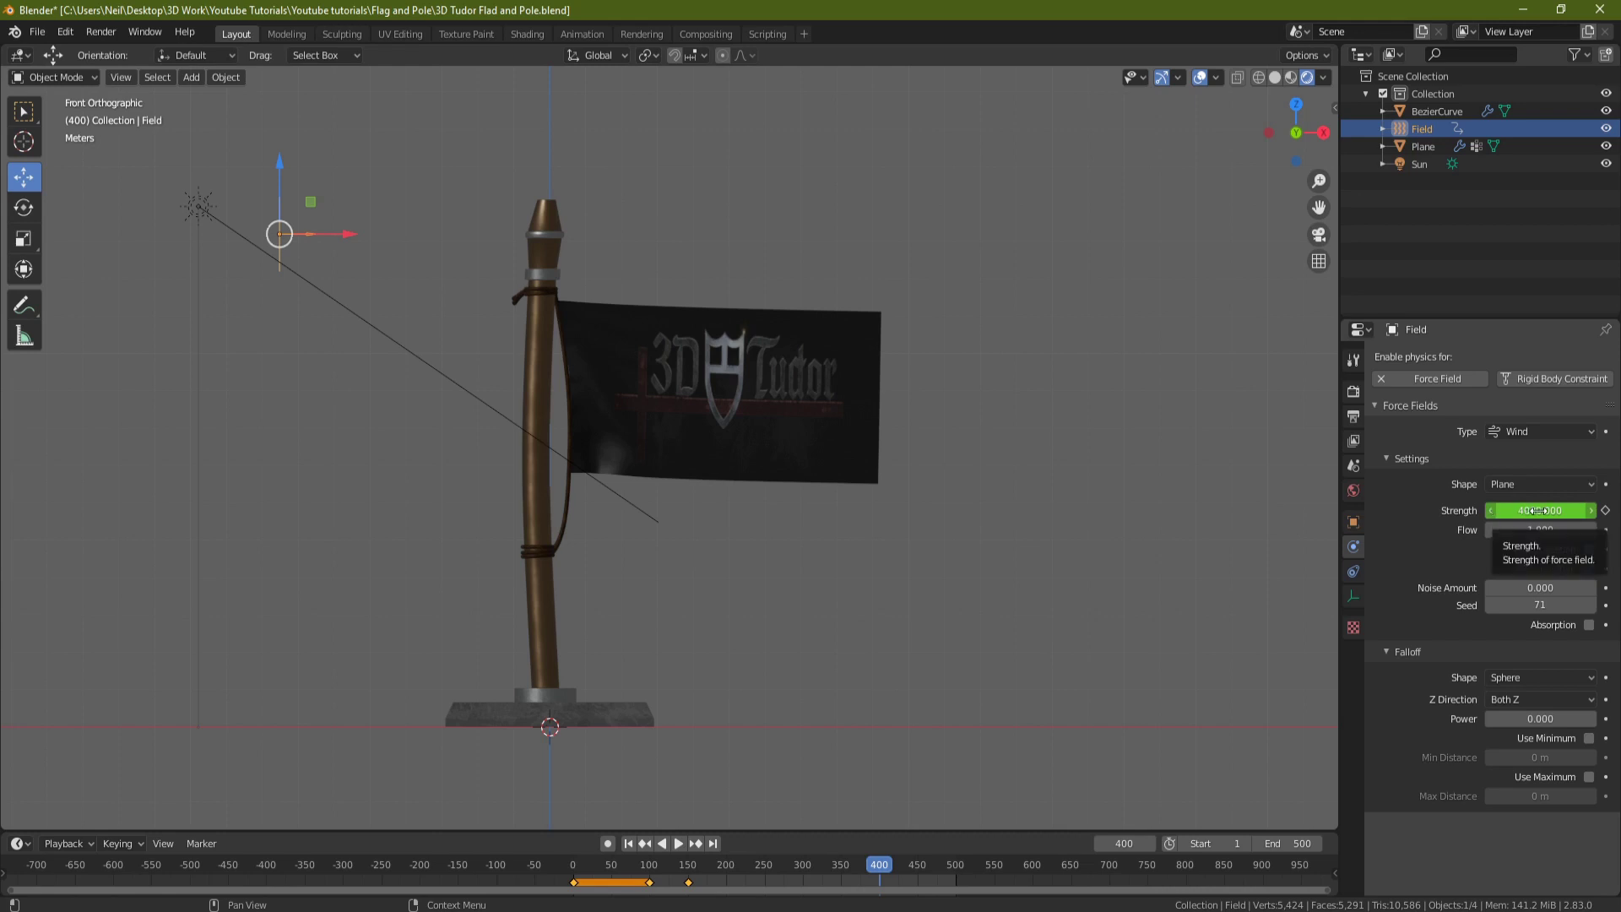
pyautogui.press('i')
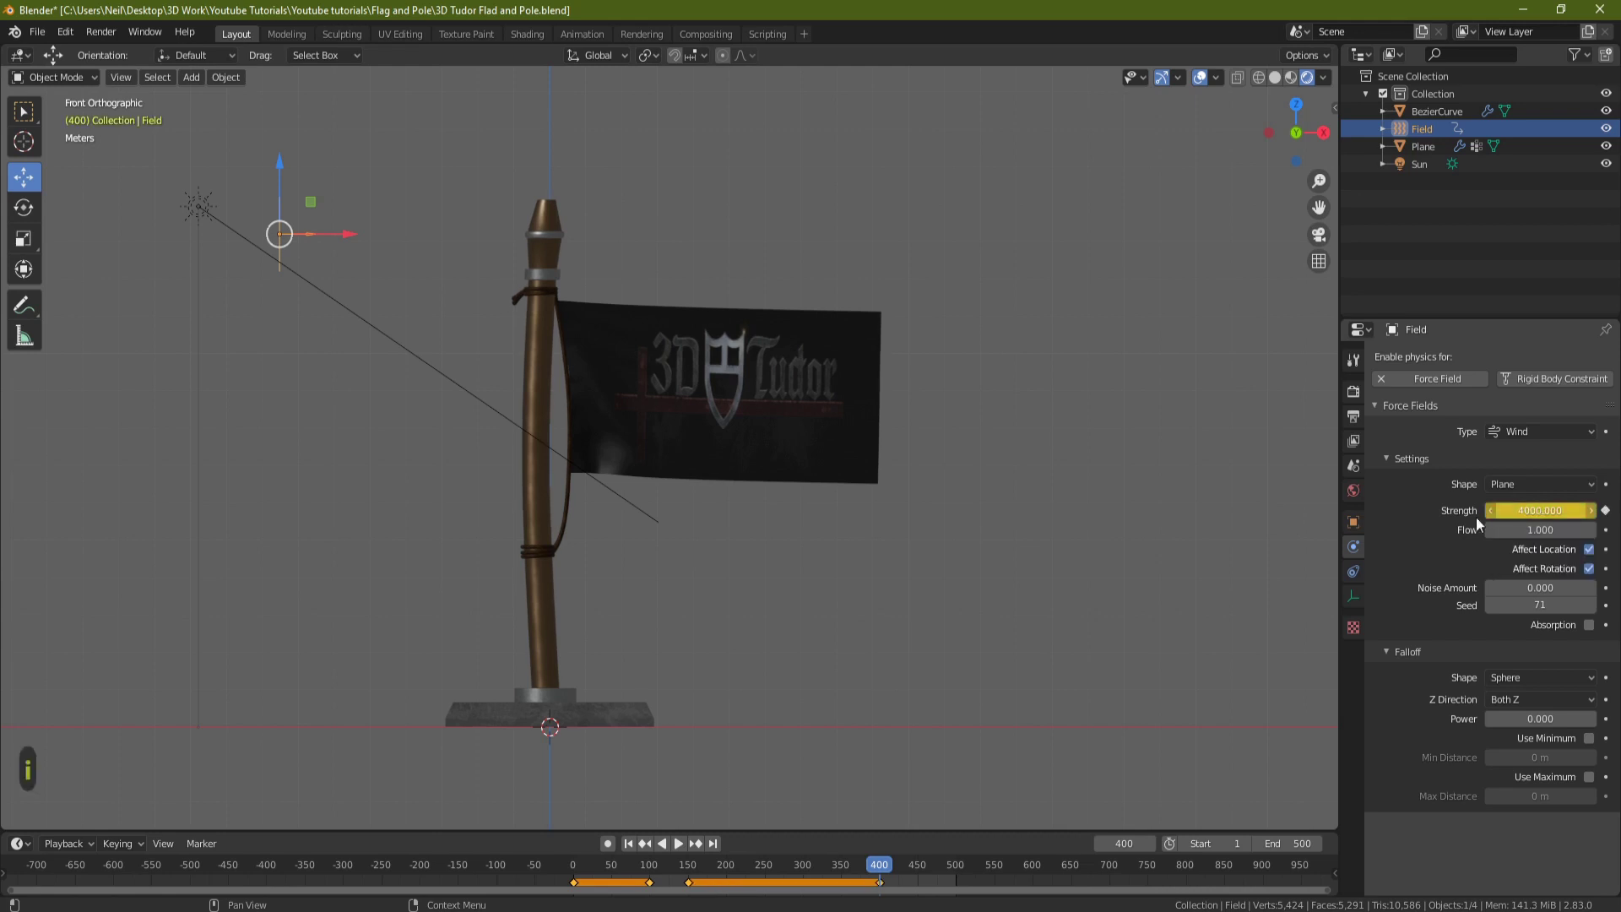
# Step: At frame 500, set the wind's Strength to 0 and keyframe it
pyautogui.click(1128, 843)
pyautogui.write('500')
pyautogui.press('Return')
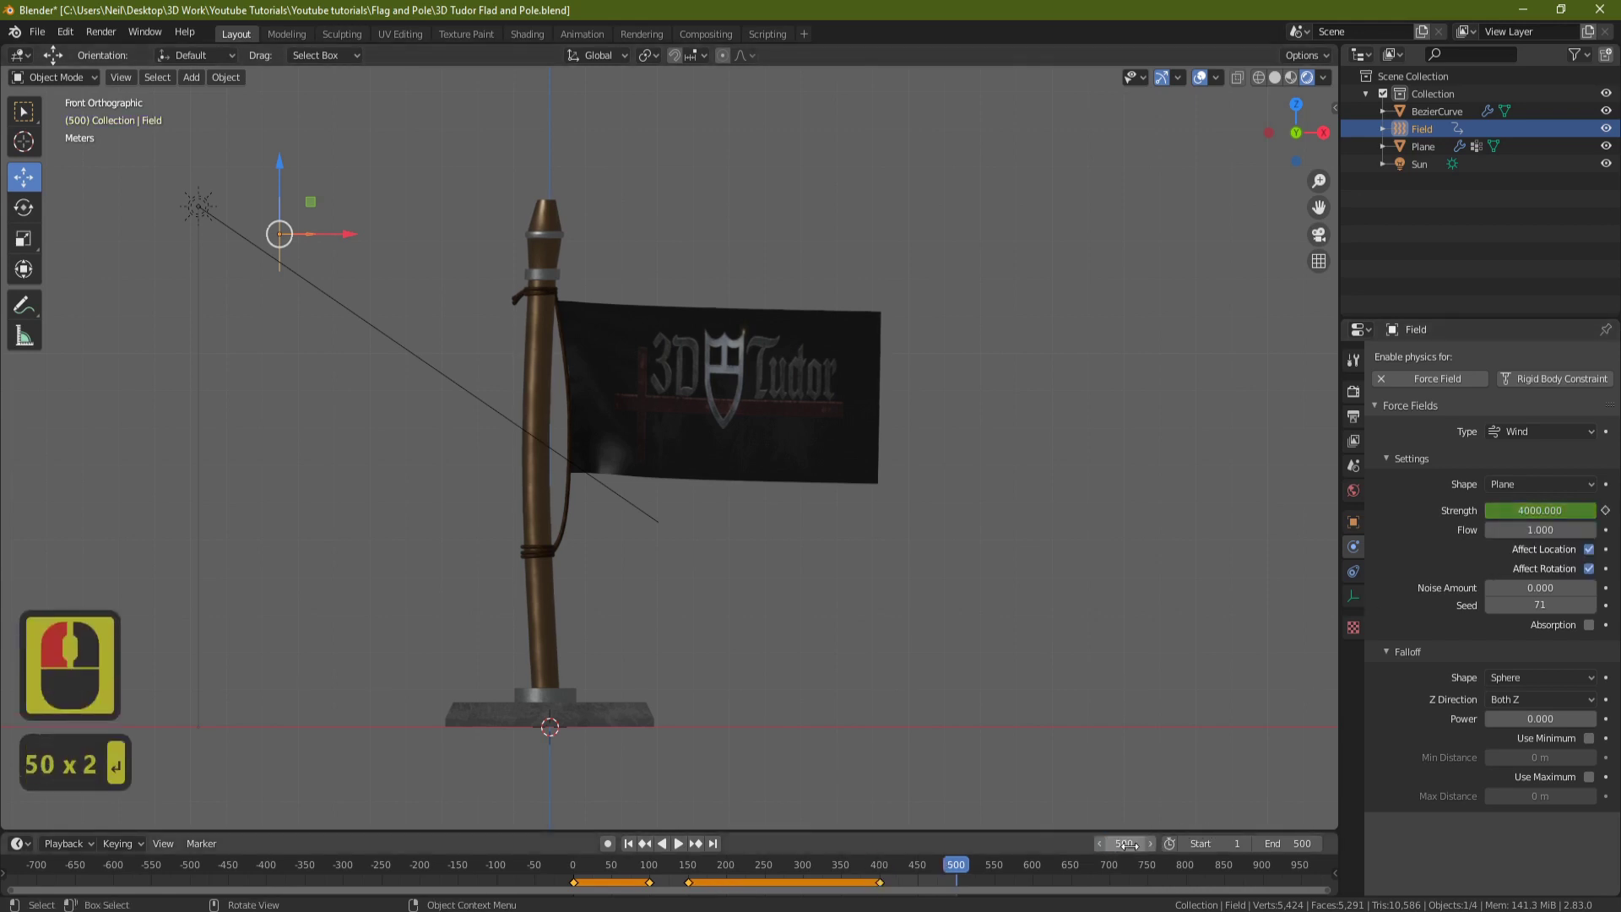
pyautogui.click(1540, 511)
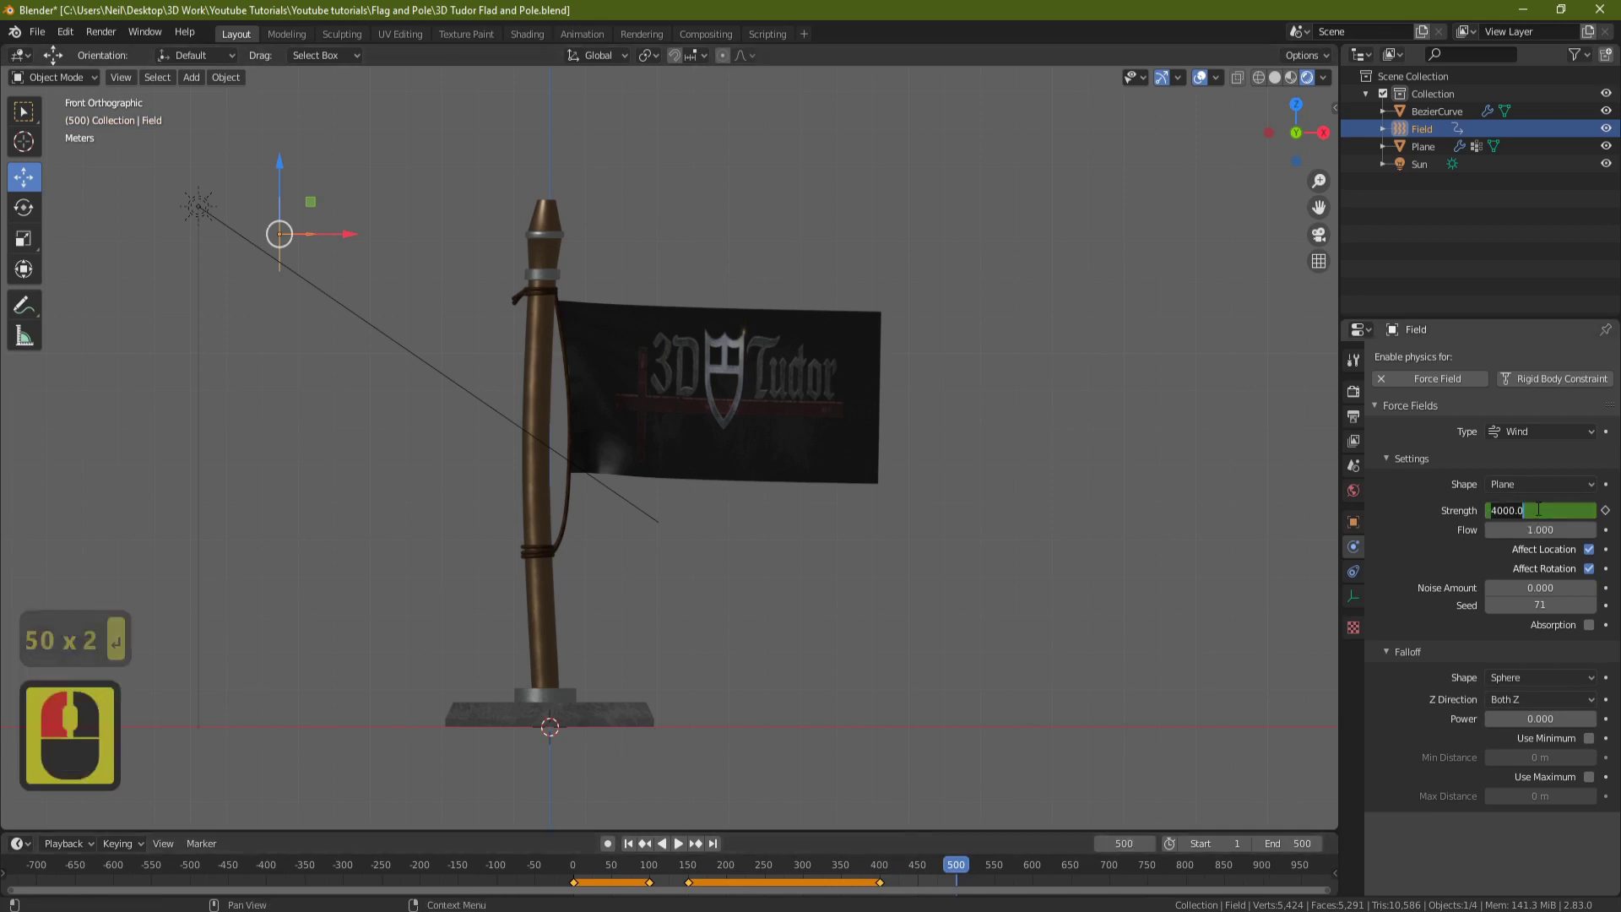
pyautogui.write('0')
pyautogui.press('Return')
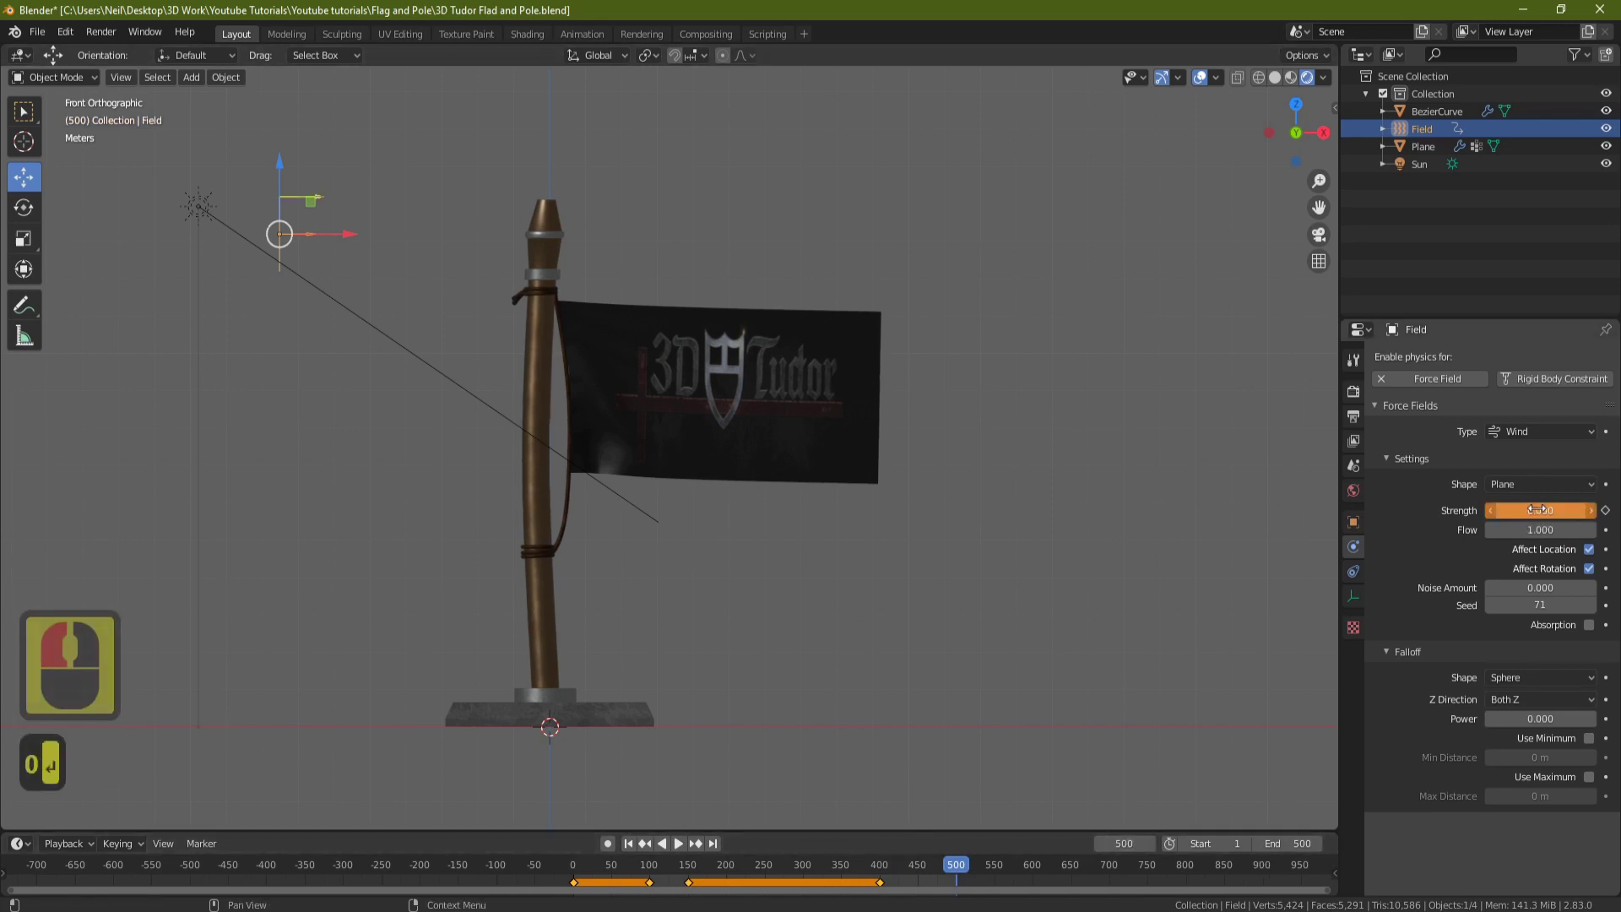
pyautogui.press('i')
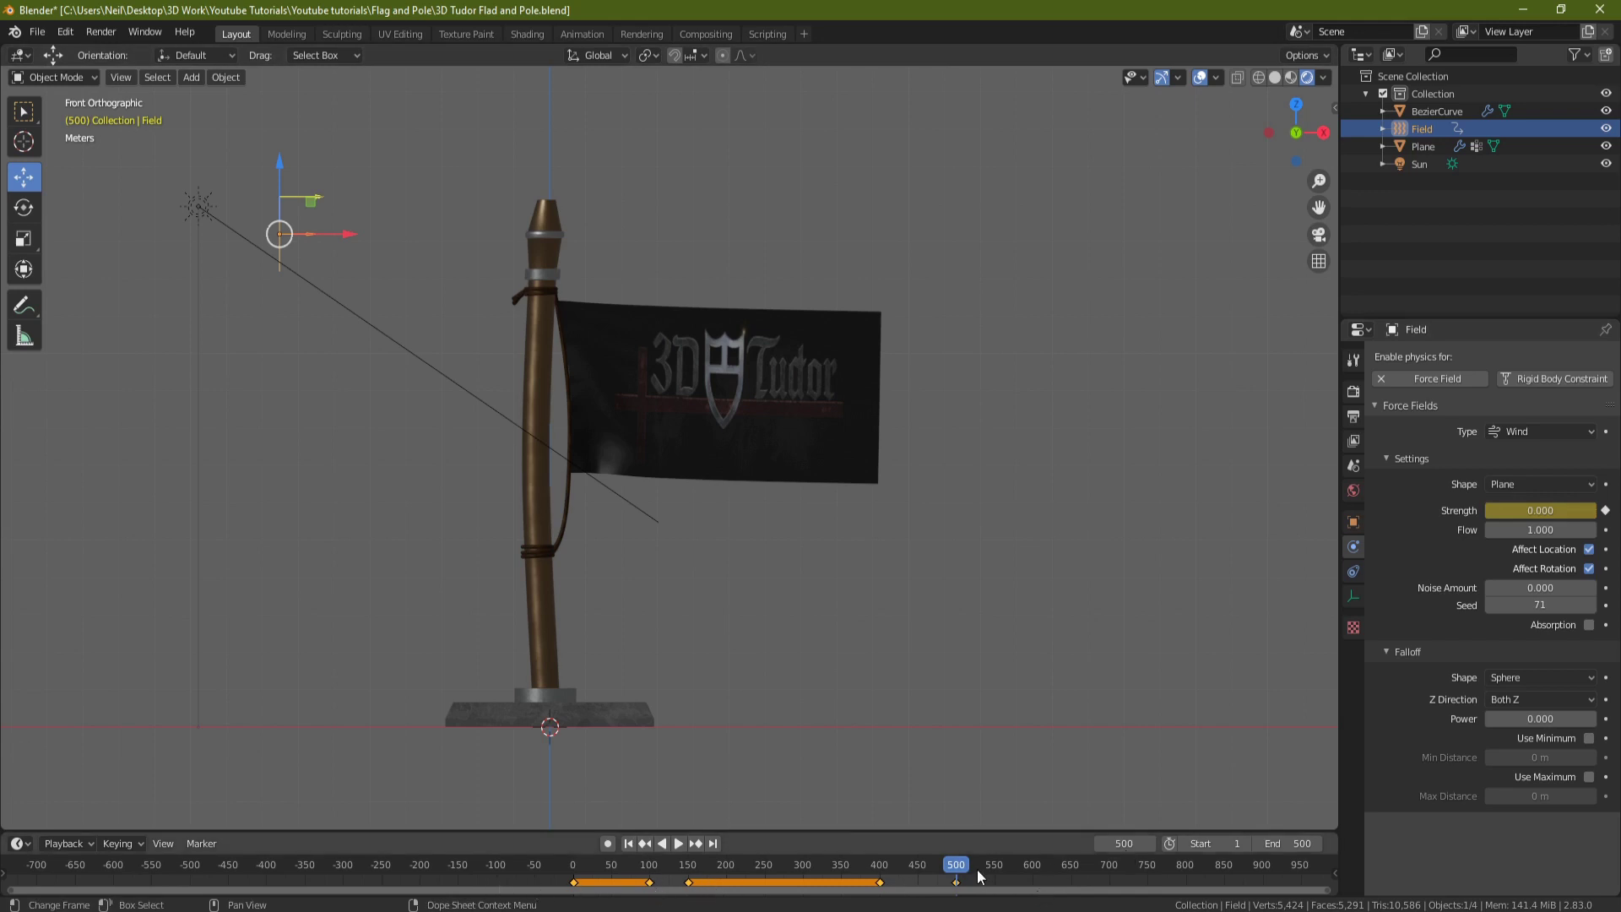
# Step: Return to the start of the timeline and play the simulation to check the wind on the flag
pyautogui.moveTo(967, 870); pyautogui.dragTo(618, 856)
pyautogui.press('space')
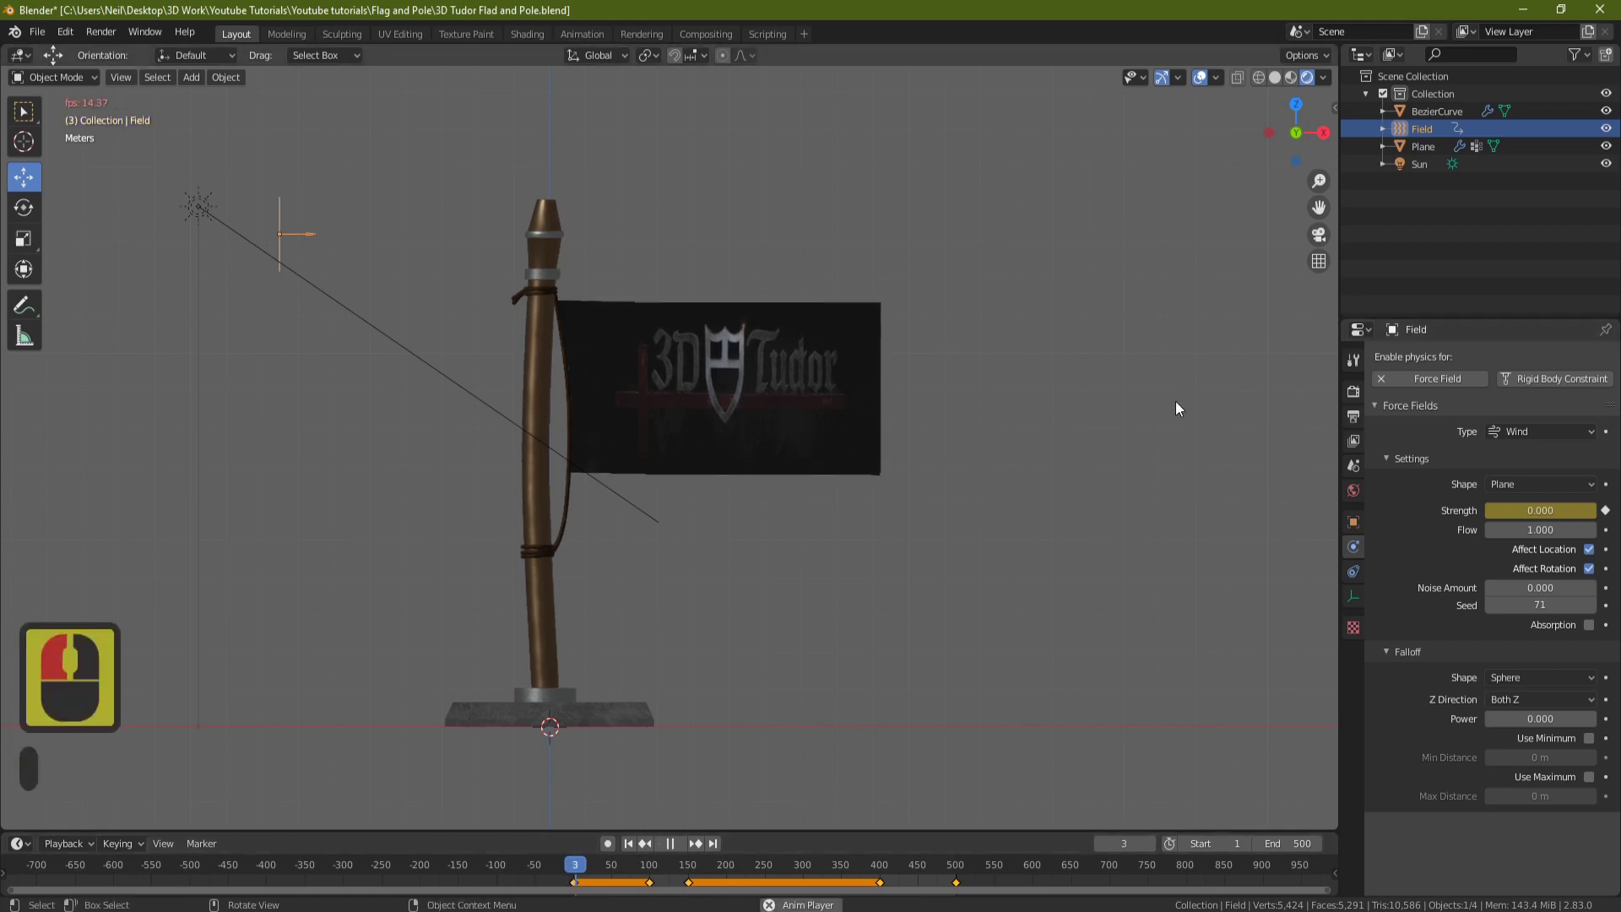